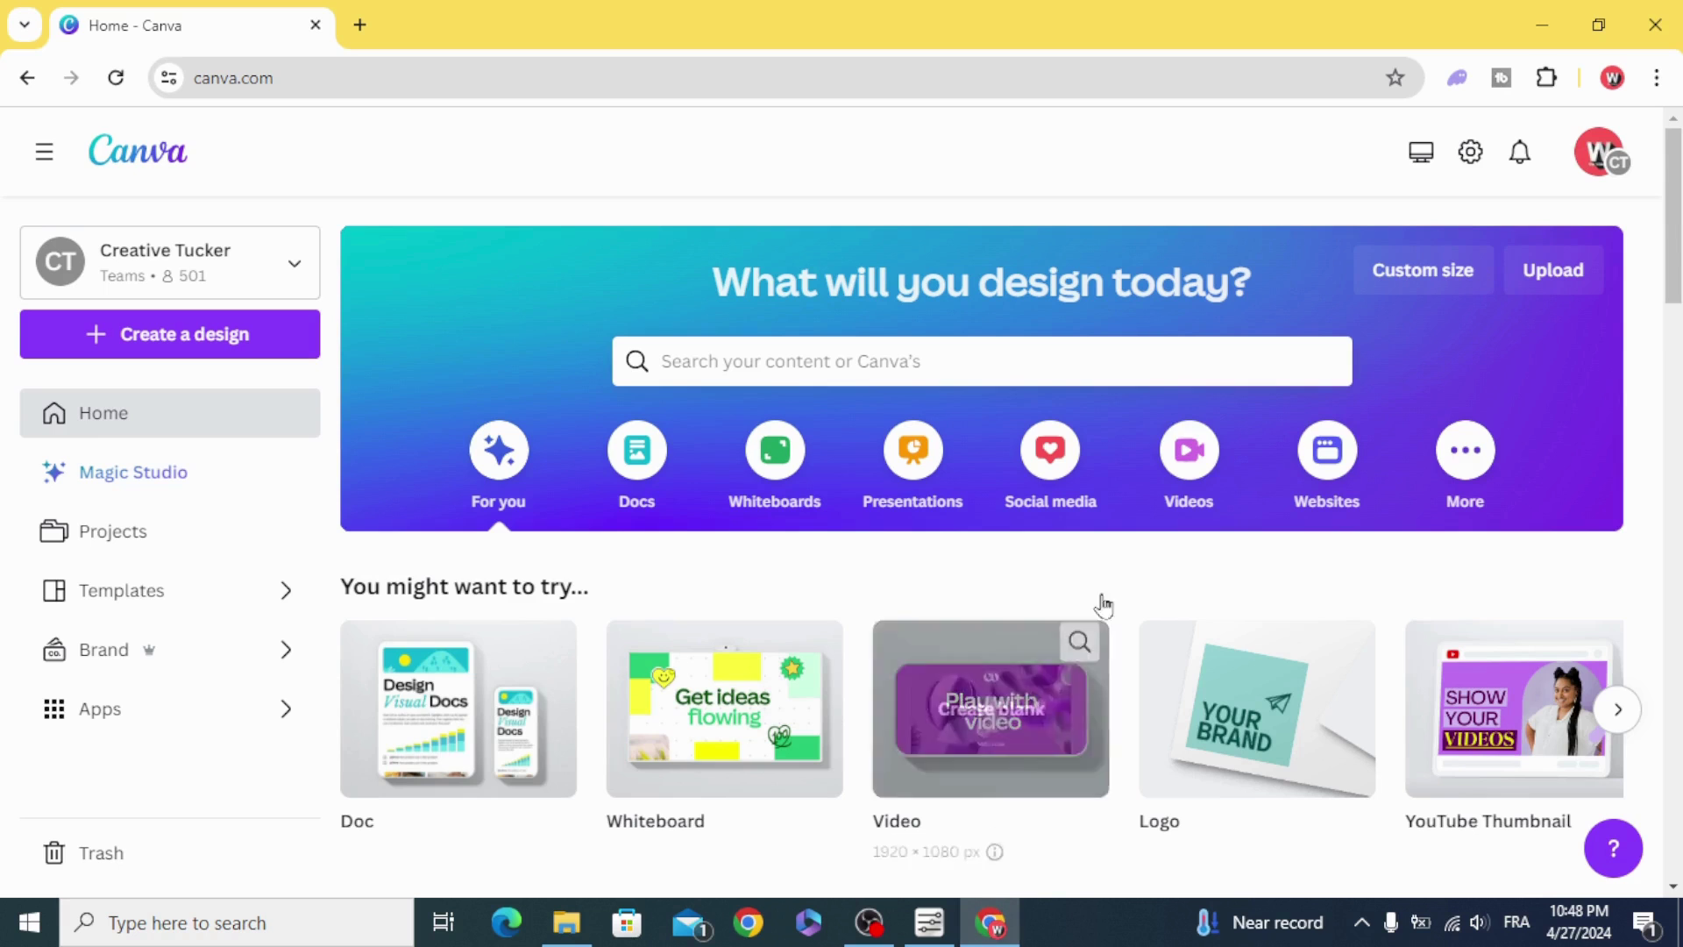
# - Start a blank 1920 × 1080 video design from the Videos section's Create blank option
pyautogui.click(1189, 449)
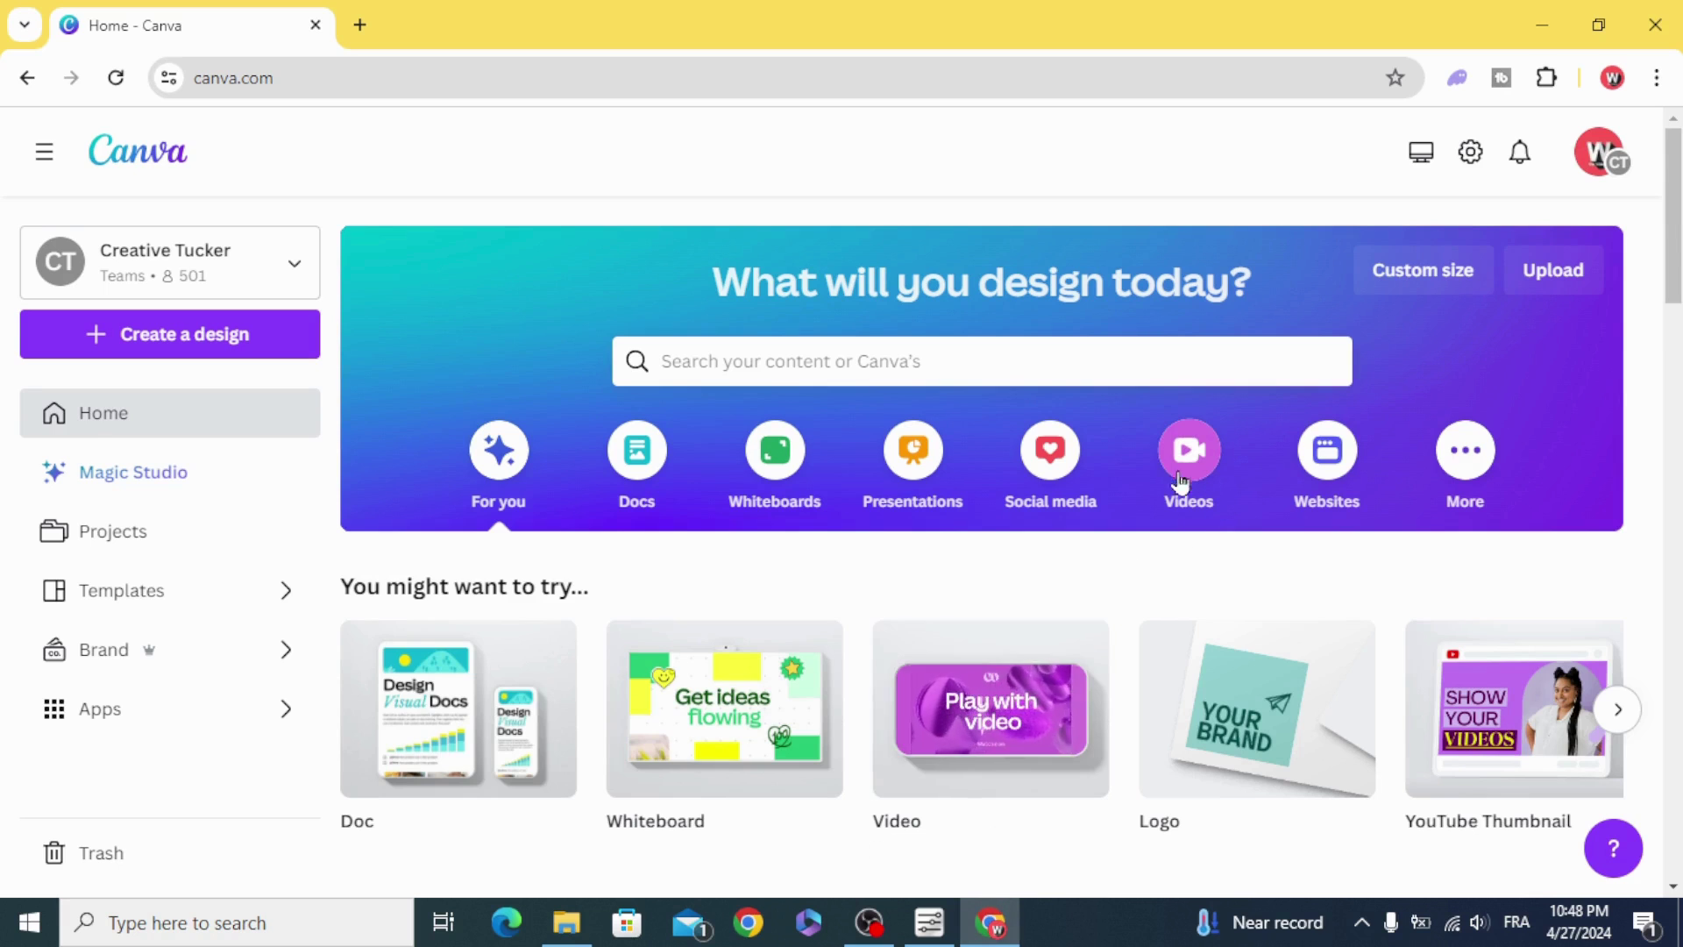
pyautogui.scroll(-3, 702, 570)
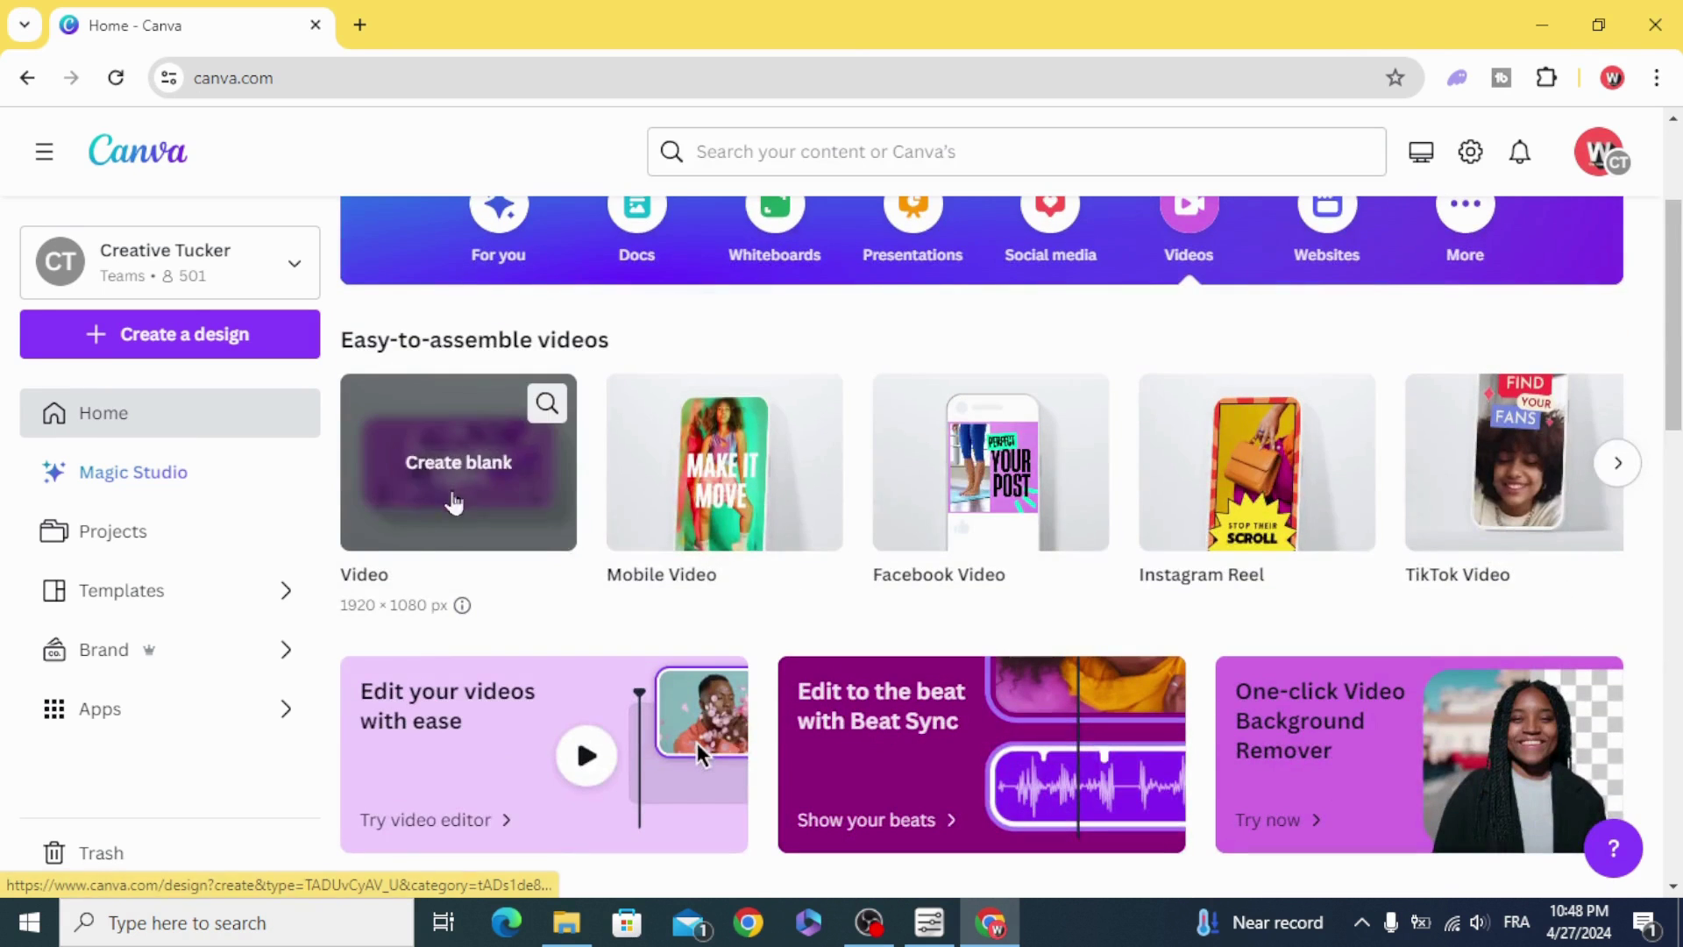
pyautogui.click(441, 471)
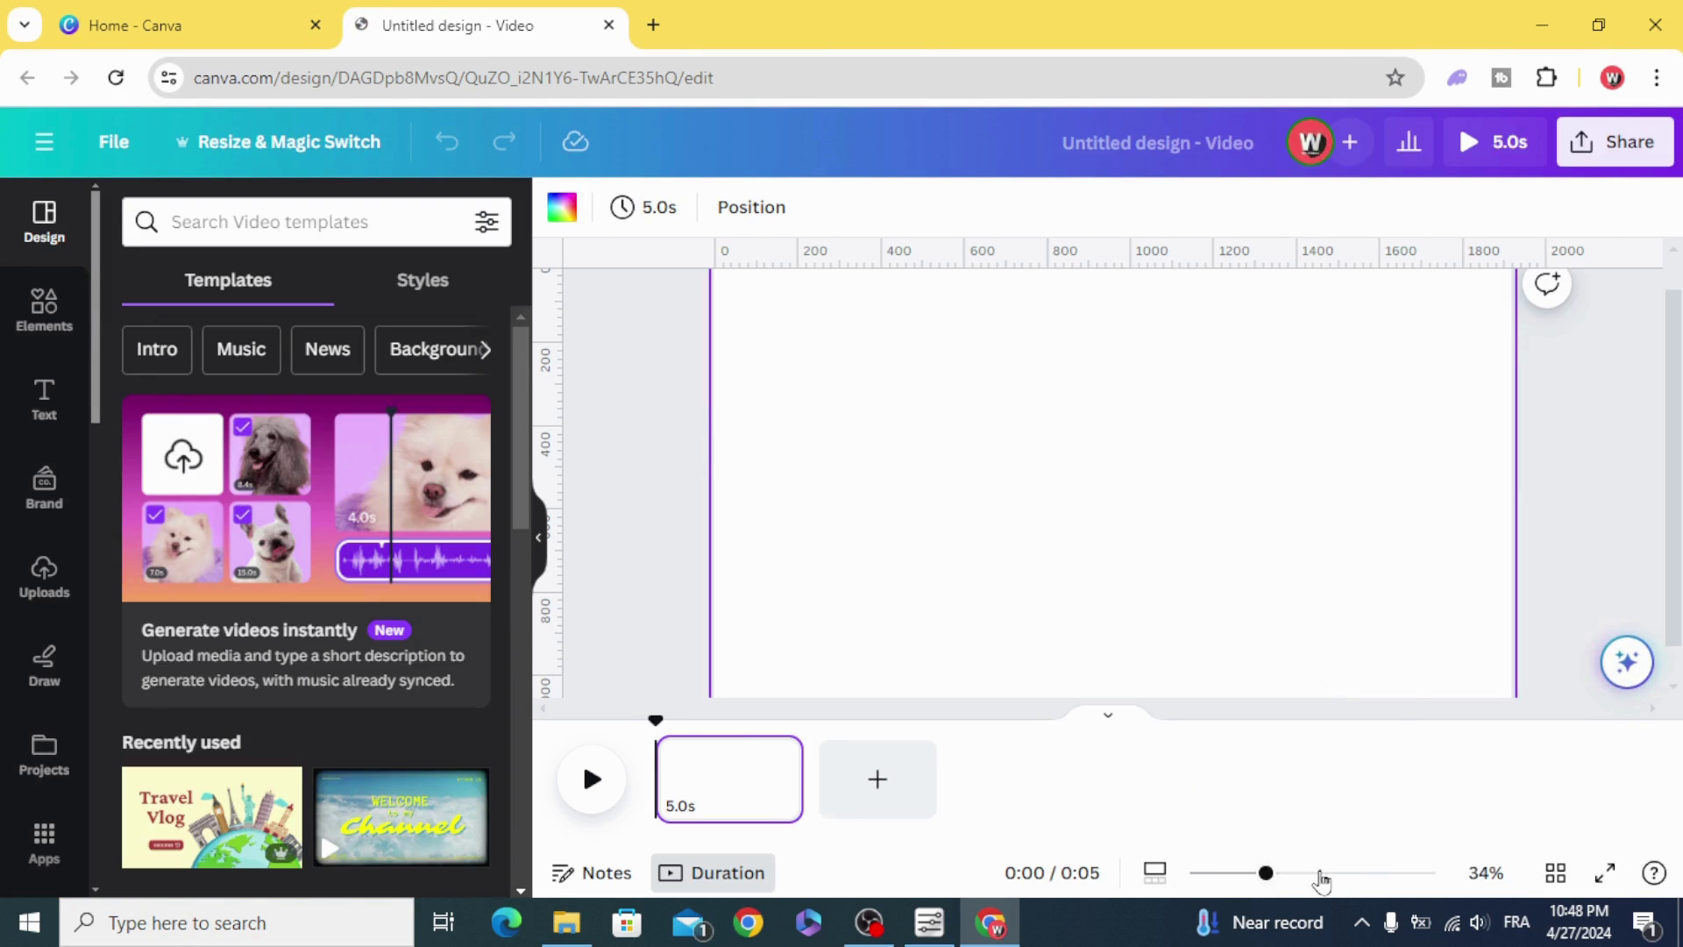
# - Place the pink city-and-palms photo from Elements on the page and enlarge it to fill the frame
pyautogui.moveTo(1323, 879); pyautogui.dragTo(1246, 874)
pyautogui.click(46, 303)
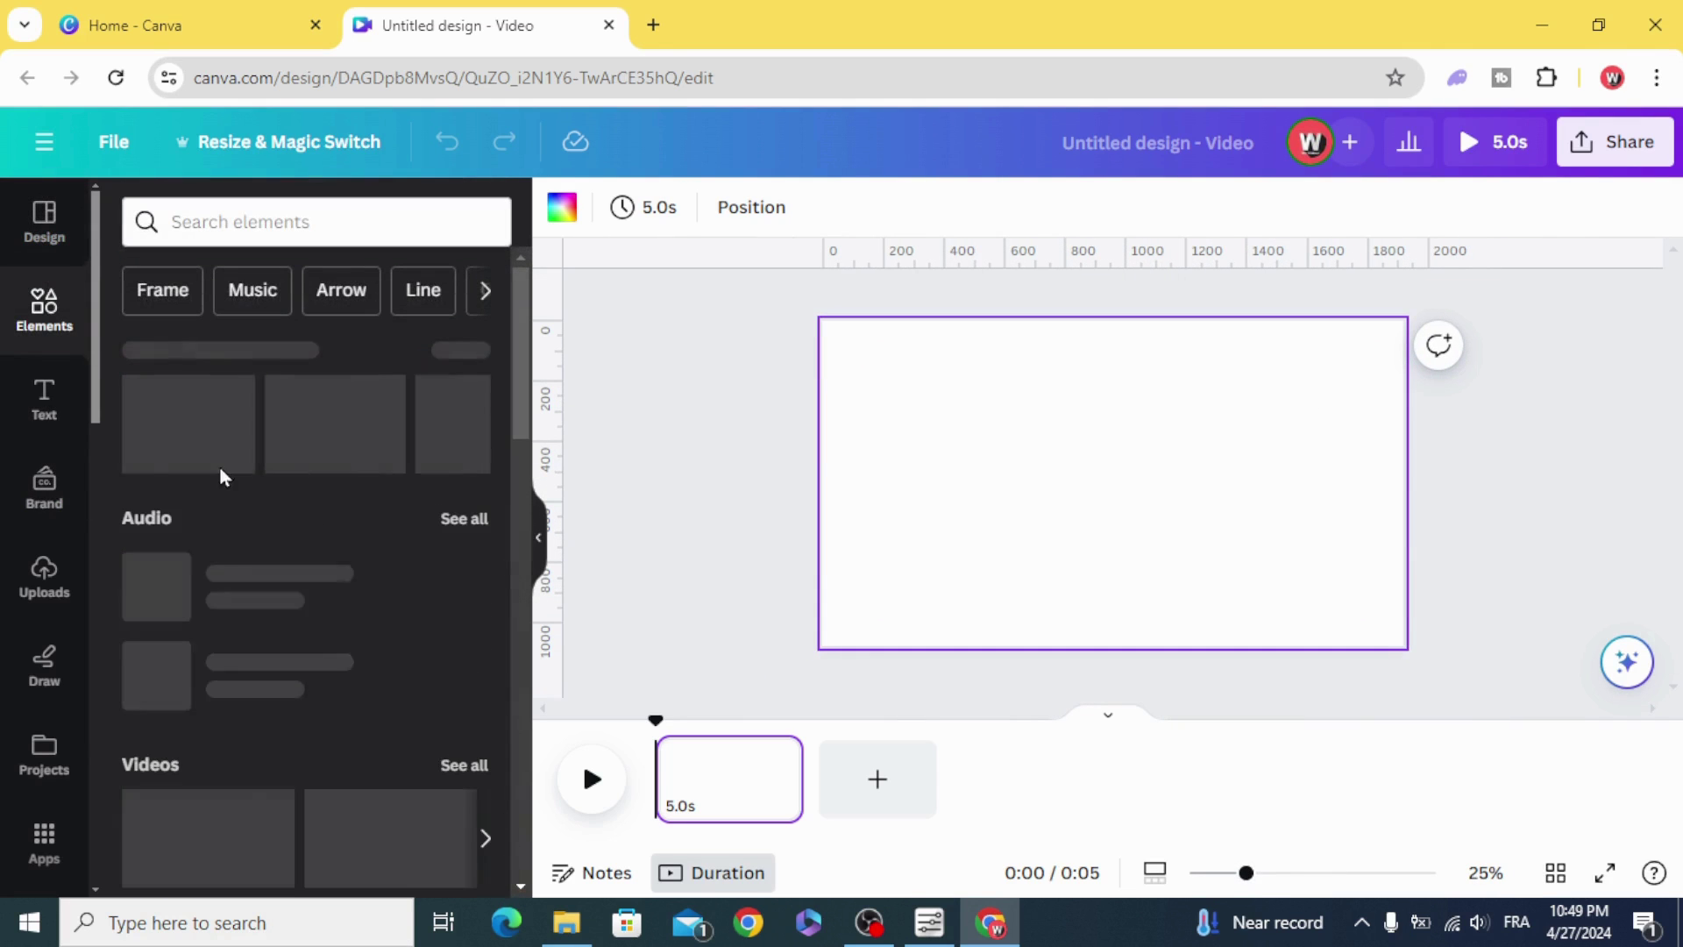
pyautogui.moveTo(175, 436); pyautogui.dragTo(898, 435)
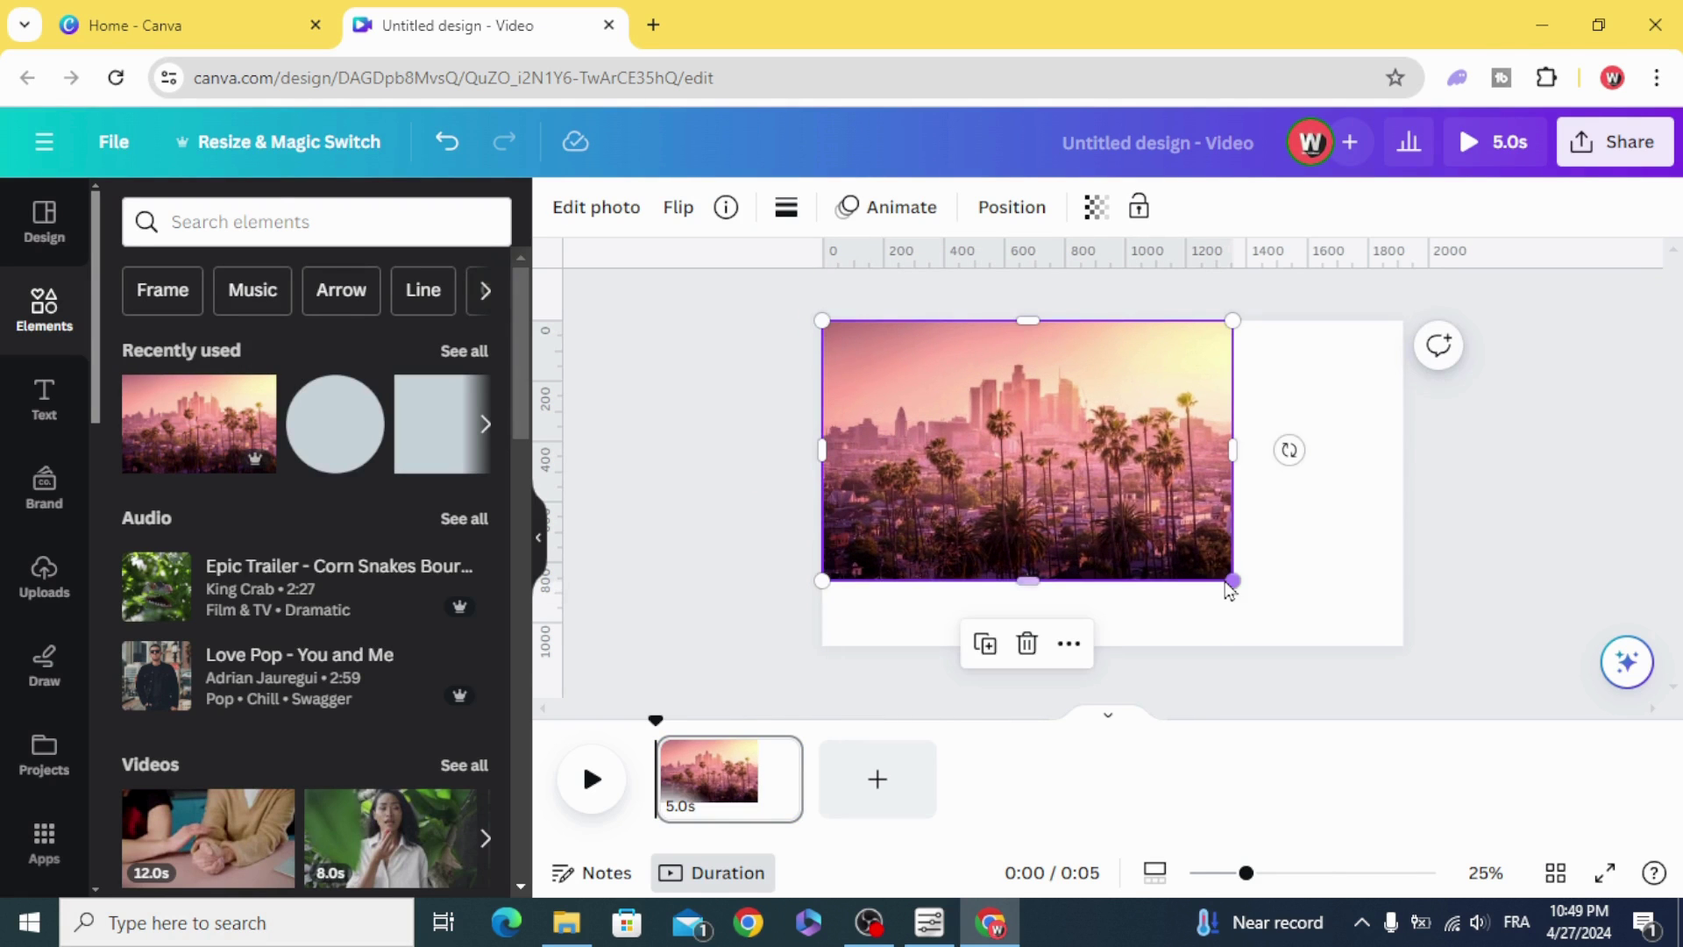
pyautogui.moveTo(1228, 579); pyautogui.dragTo(1403, 690)
# - Search Elements for GLITTER OVERLAY and filter the results to Graphics
pyautogui.click(687, 527)
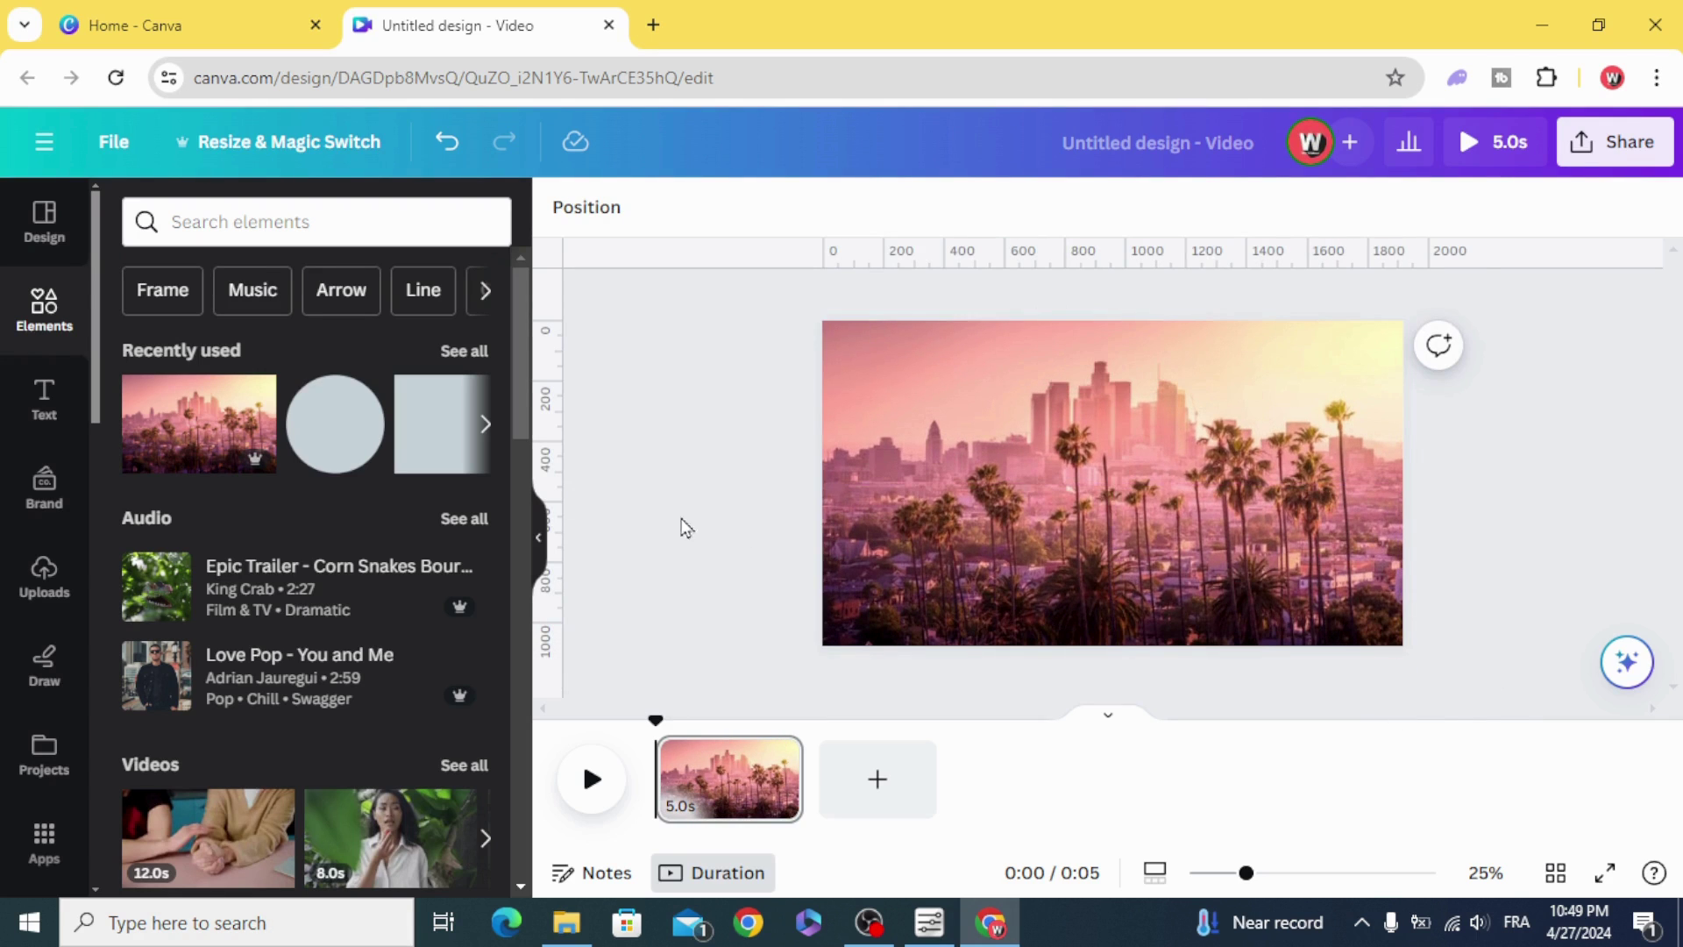
pyautogui.click(19, 317)
pyautogui.click(214, 224)
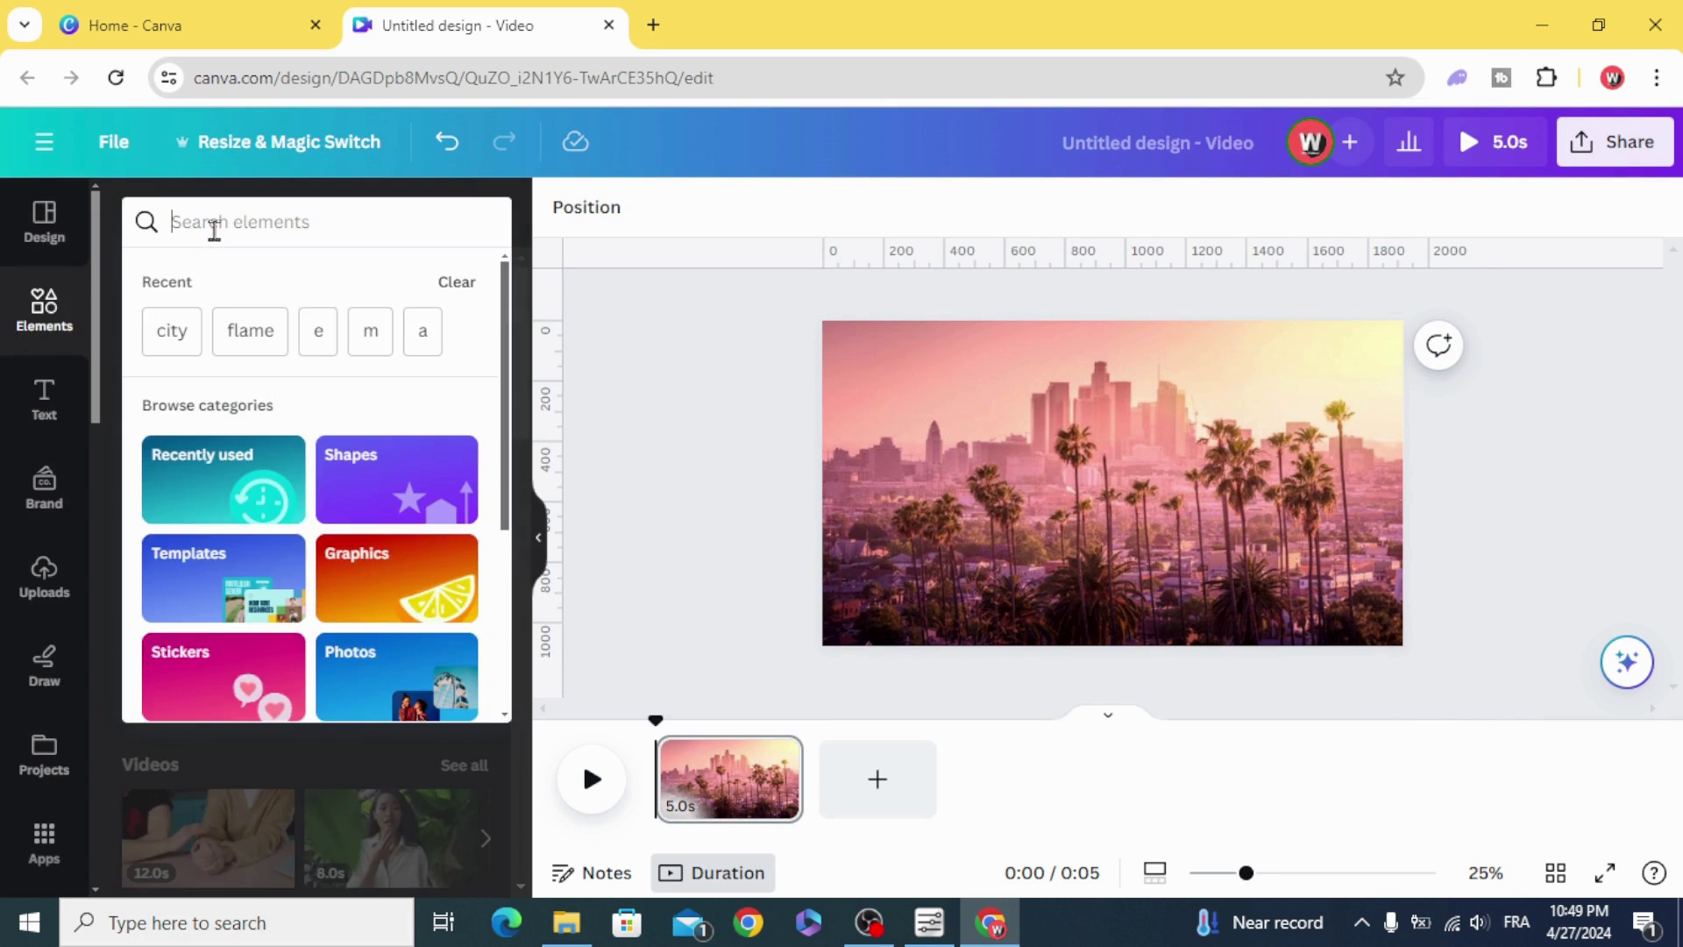
pyautogui.write('glitter')
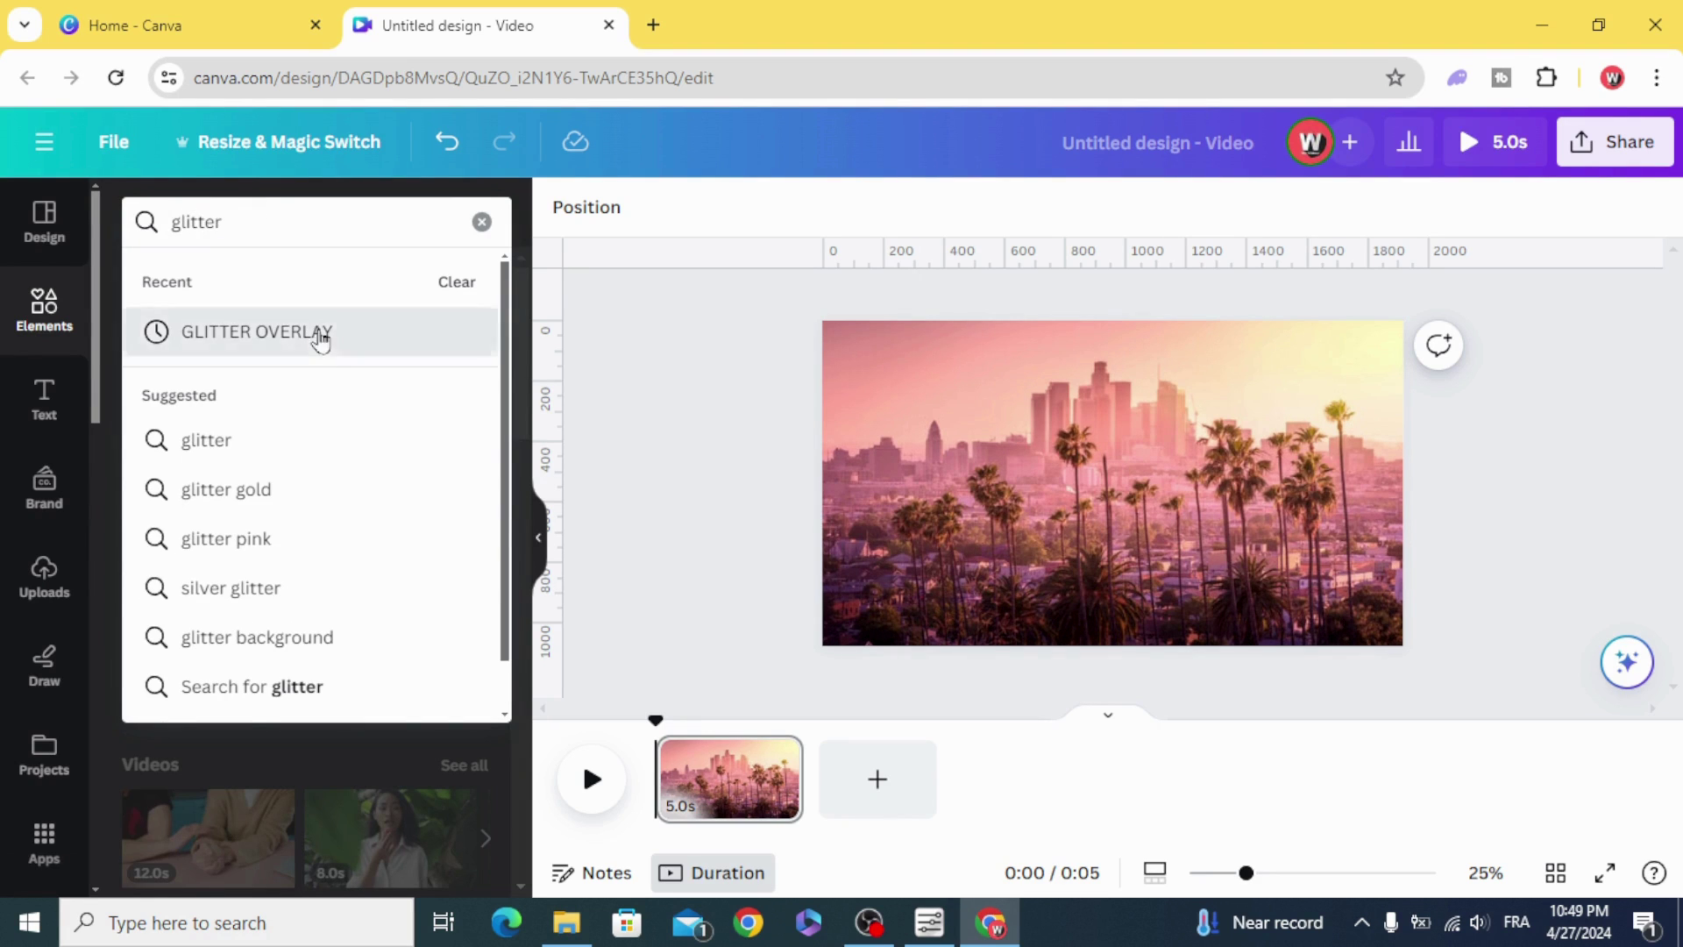
pyautogui.click(319, 330)
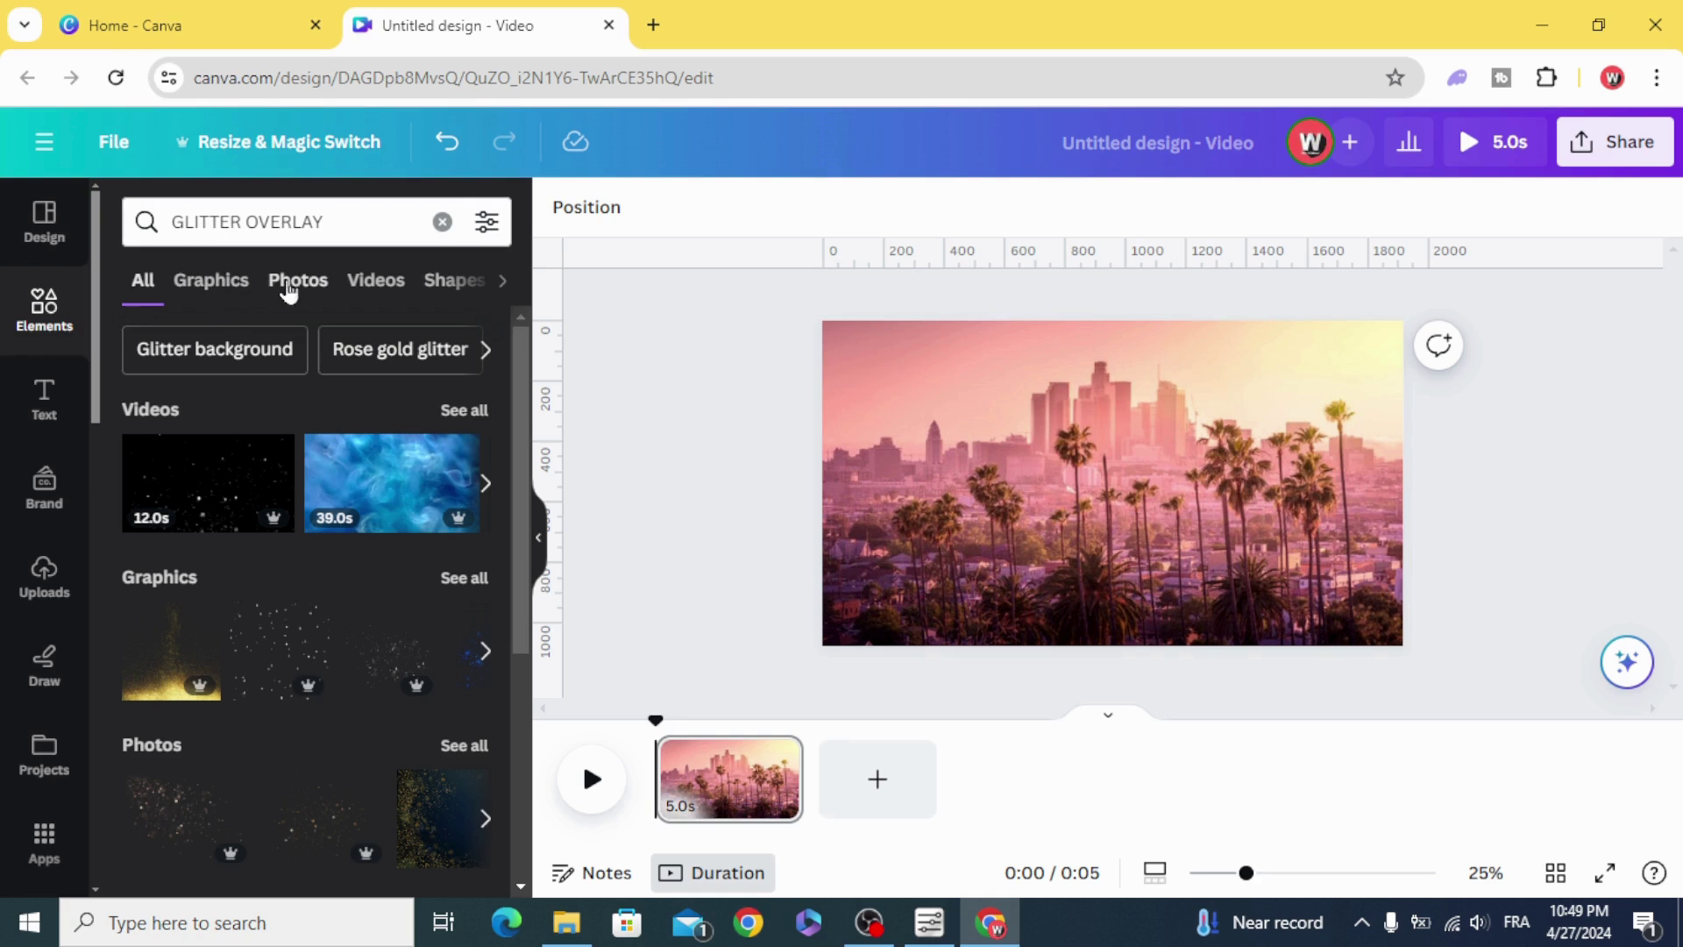
pyautogui.click(214, 286)
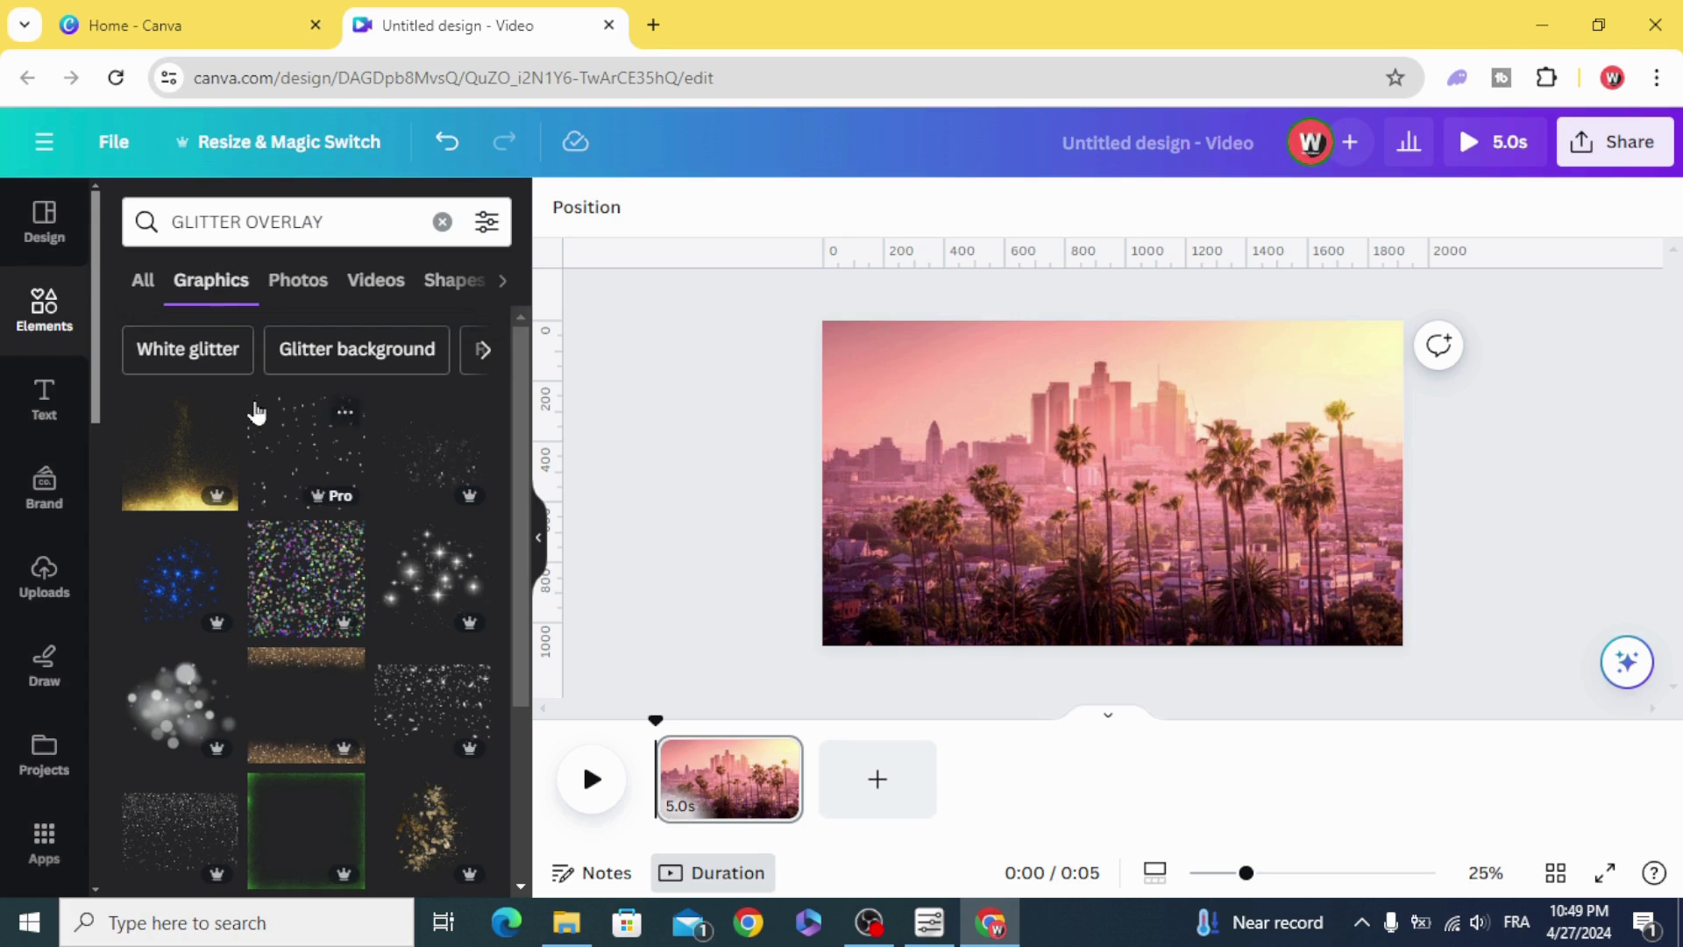
pyautogui.scroll(-3, 256, 412)
pyautogui.scroll(-3, 158, 531)
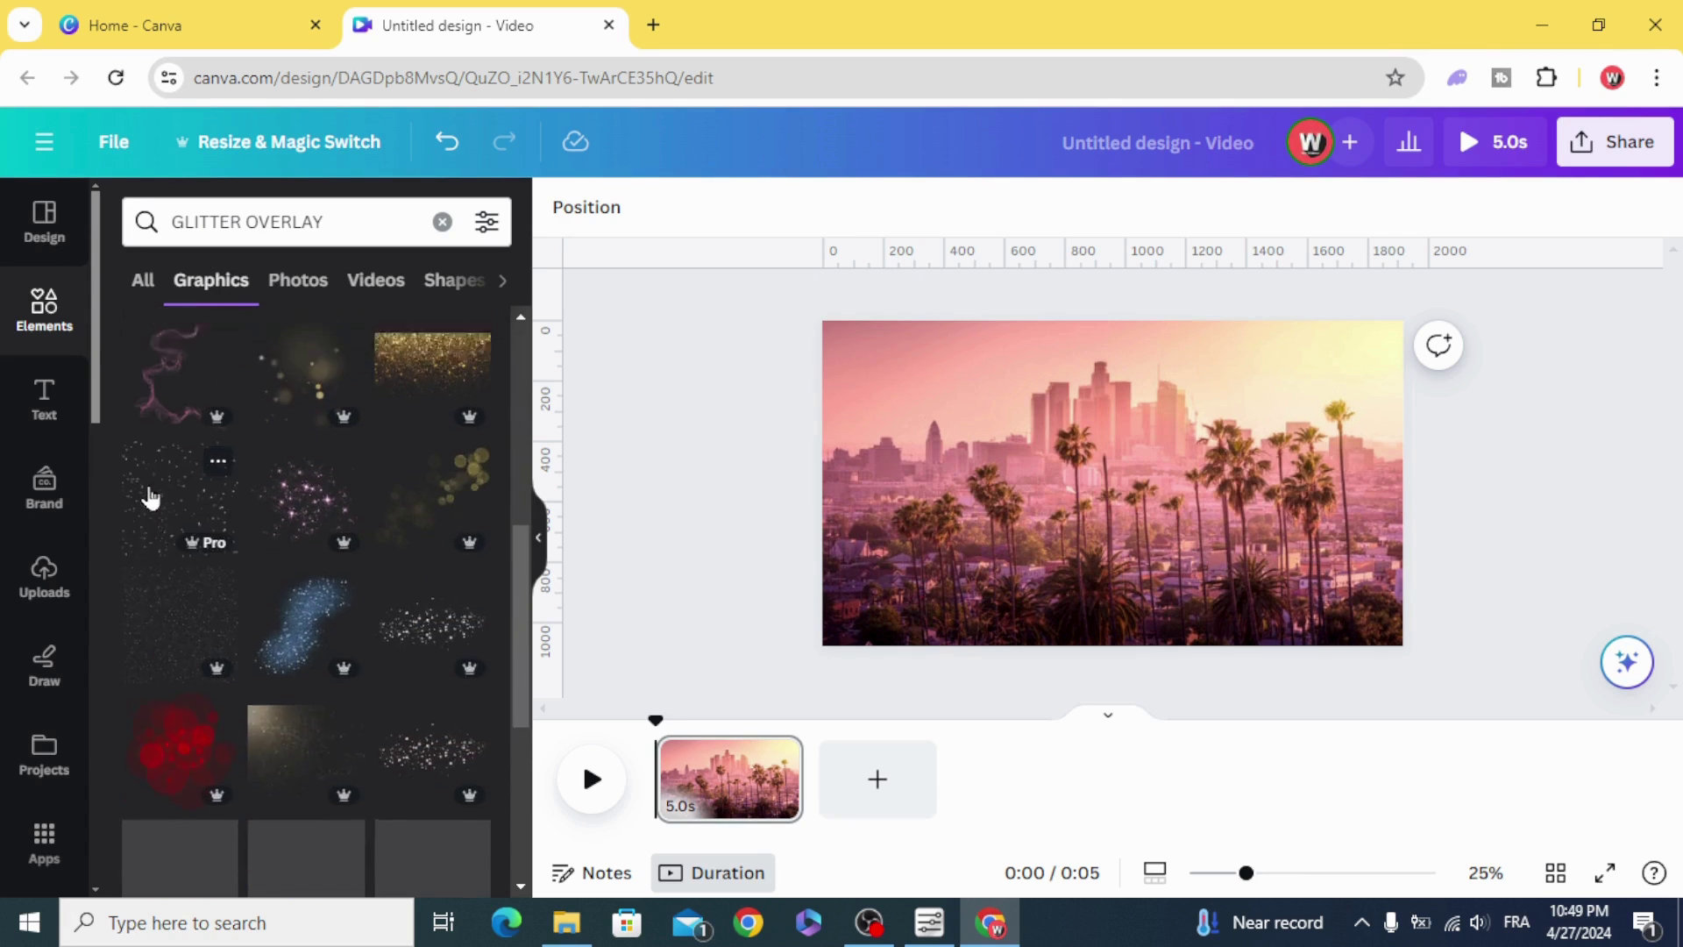
pyautogui.scroll(5, 149, 517)
# - Add the white bokeh glitter graphic and resize it to cover the page, centred
pyautogui.click(175, 583)
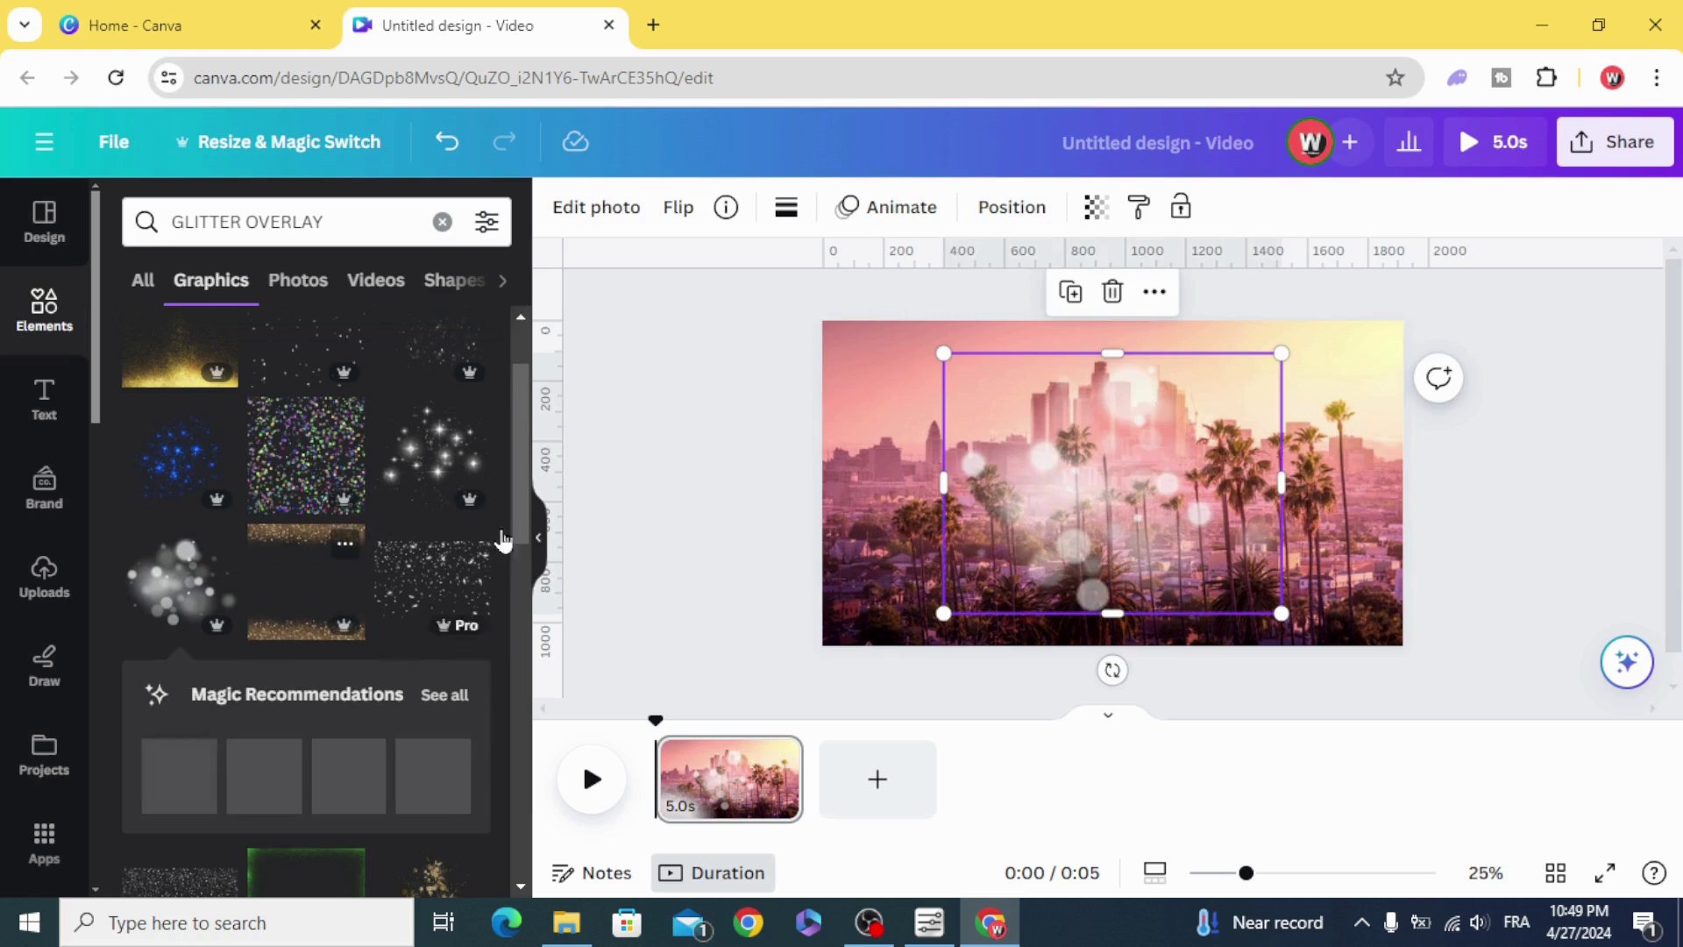
pyautogui.moveTo(1097, 537); pyautogui.dragTo(976, 470)
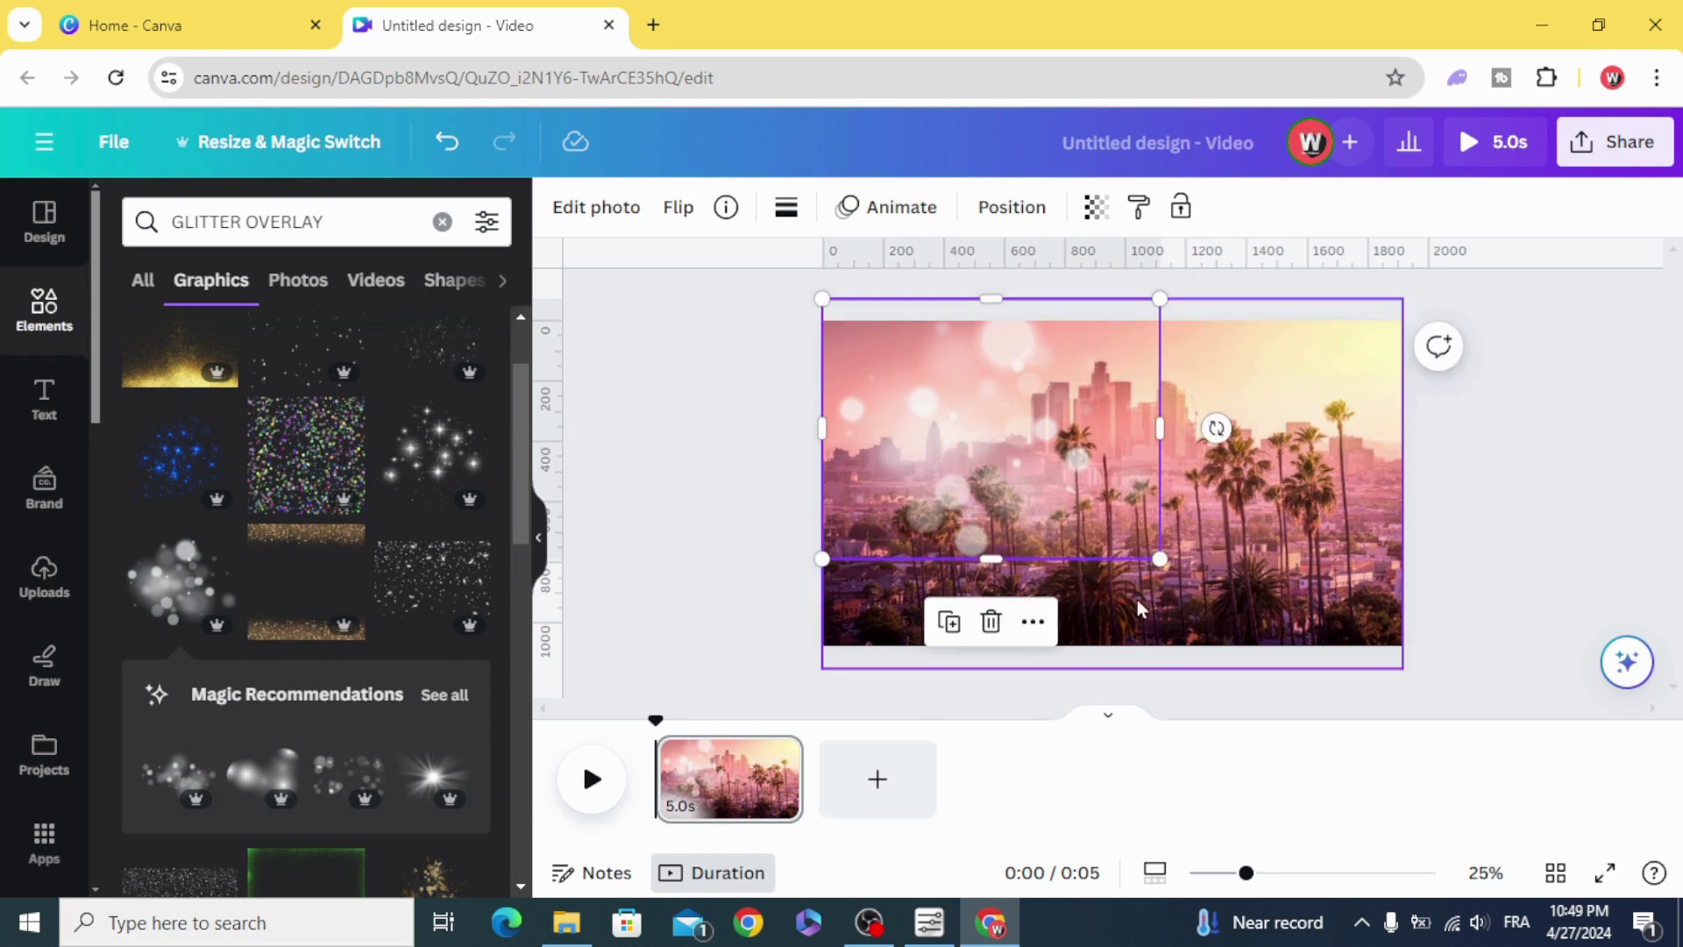
pyautogui.moveTo(1154, 558); pyautogui.dragTo(1401, 768)
pyautogui.moveTo(1228, 590); pyautogui.dragTo(1230, 613)
# - Add a heading text box reading 'intro' to the page
pyautogui.click(722, 533)
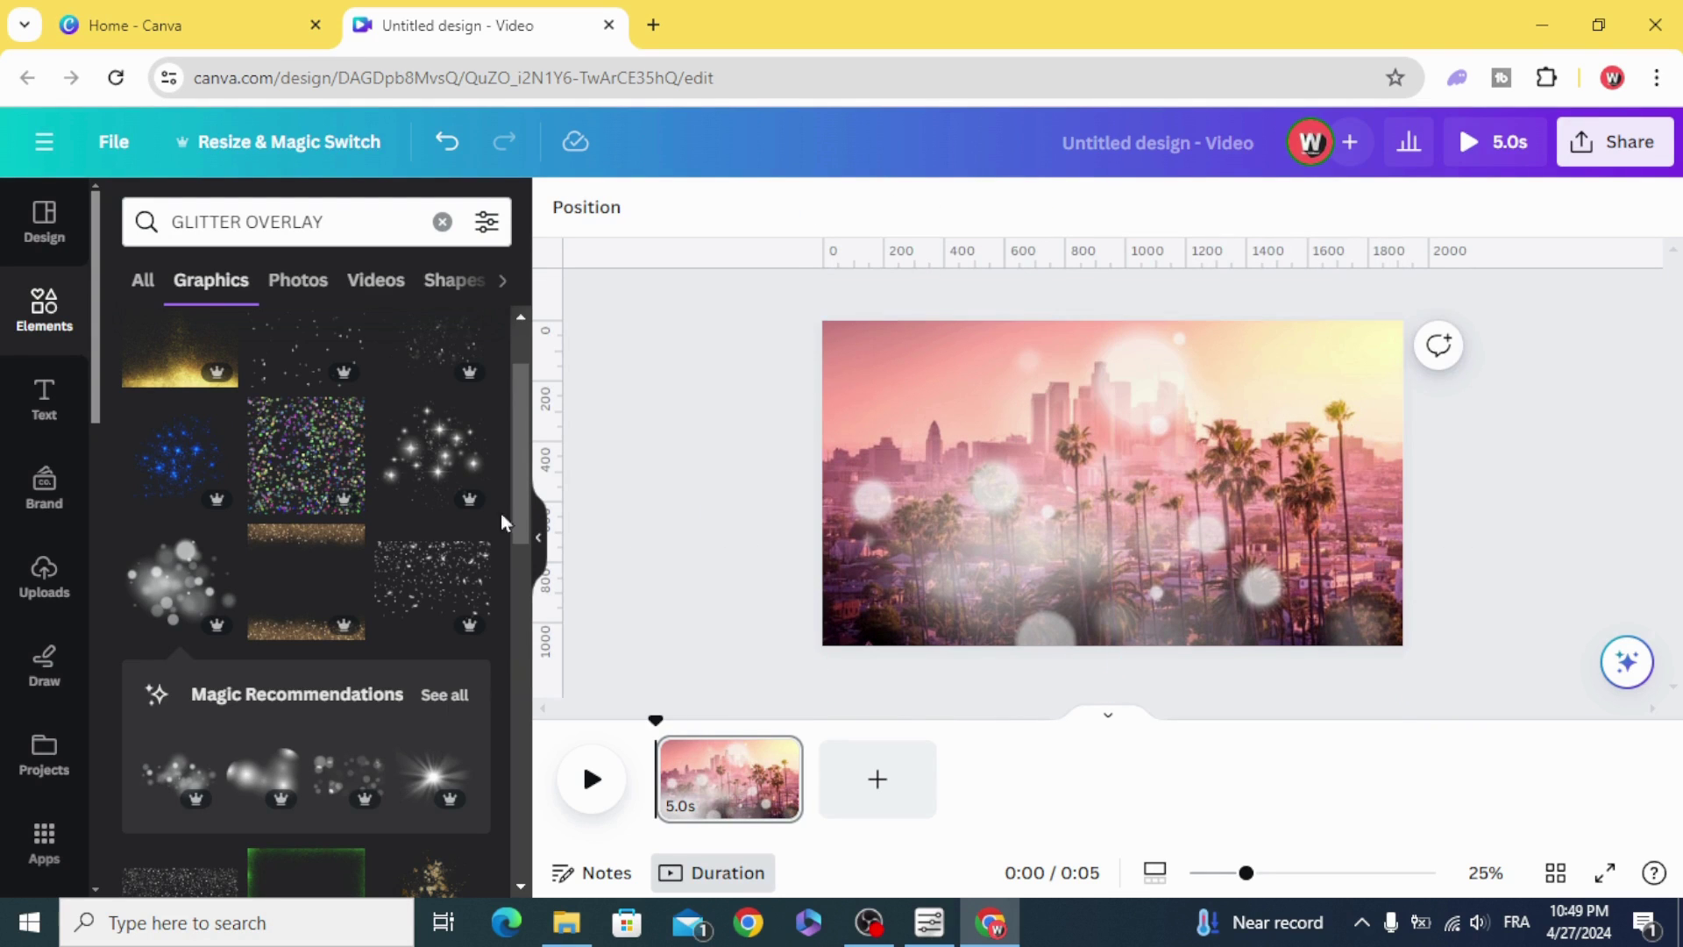
pyautogui.click(38, 412)
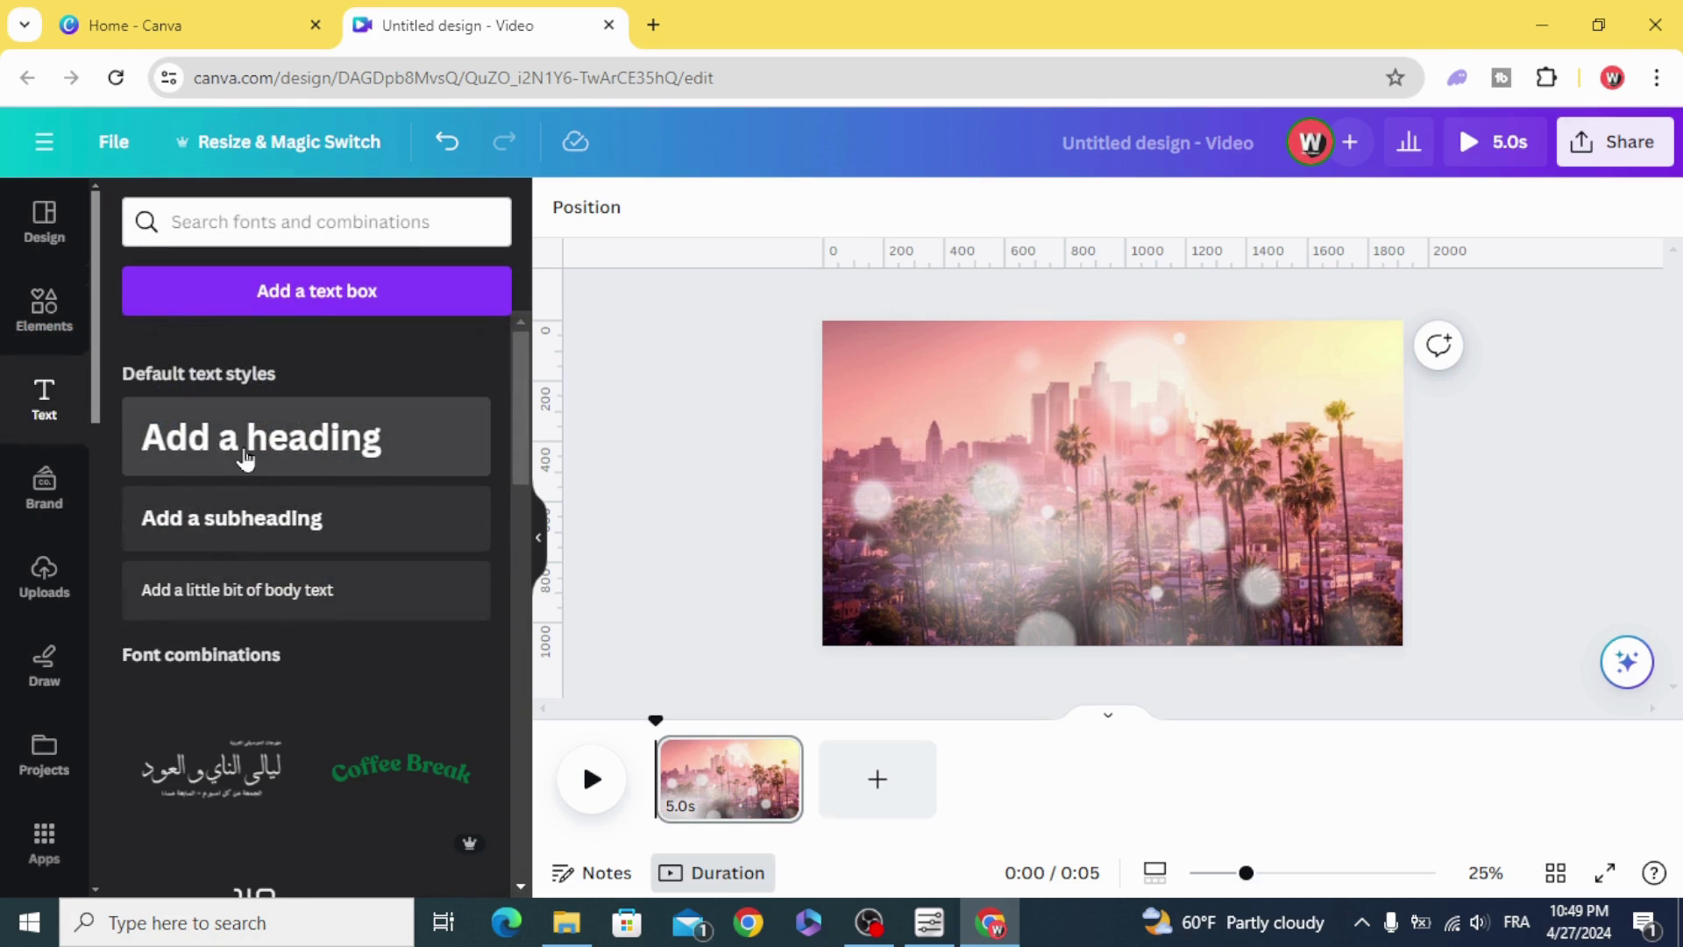
pyautogui.click(253, 454)
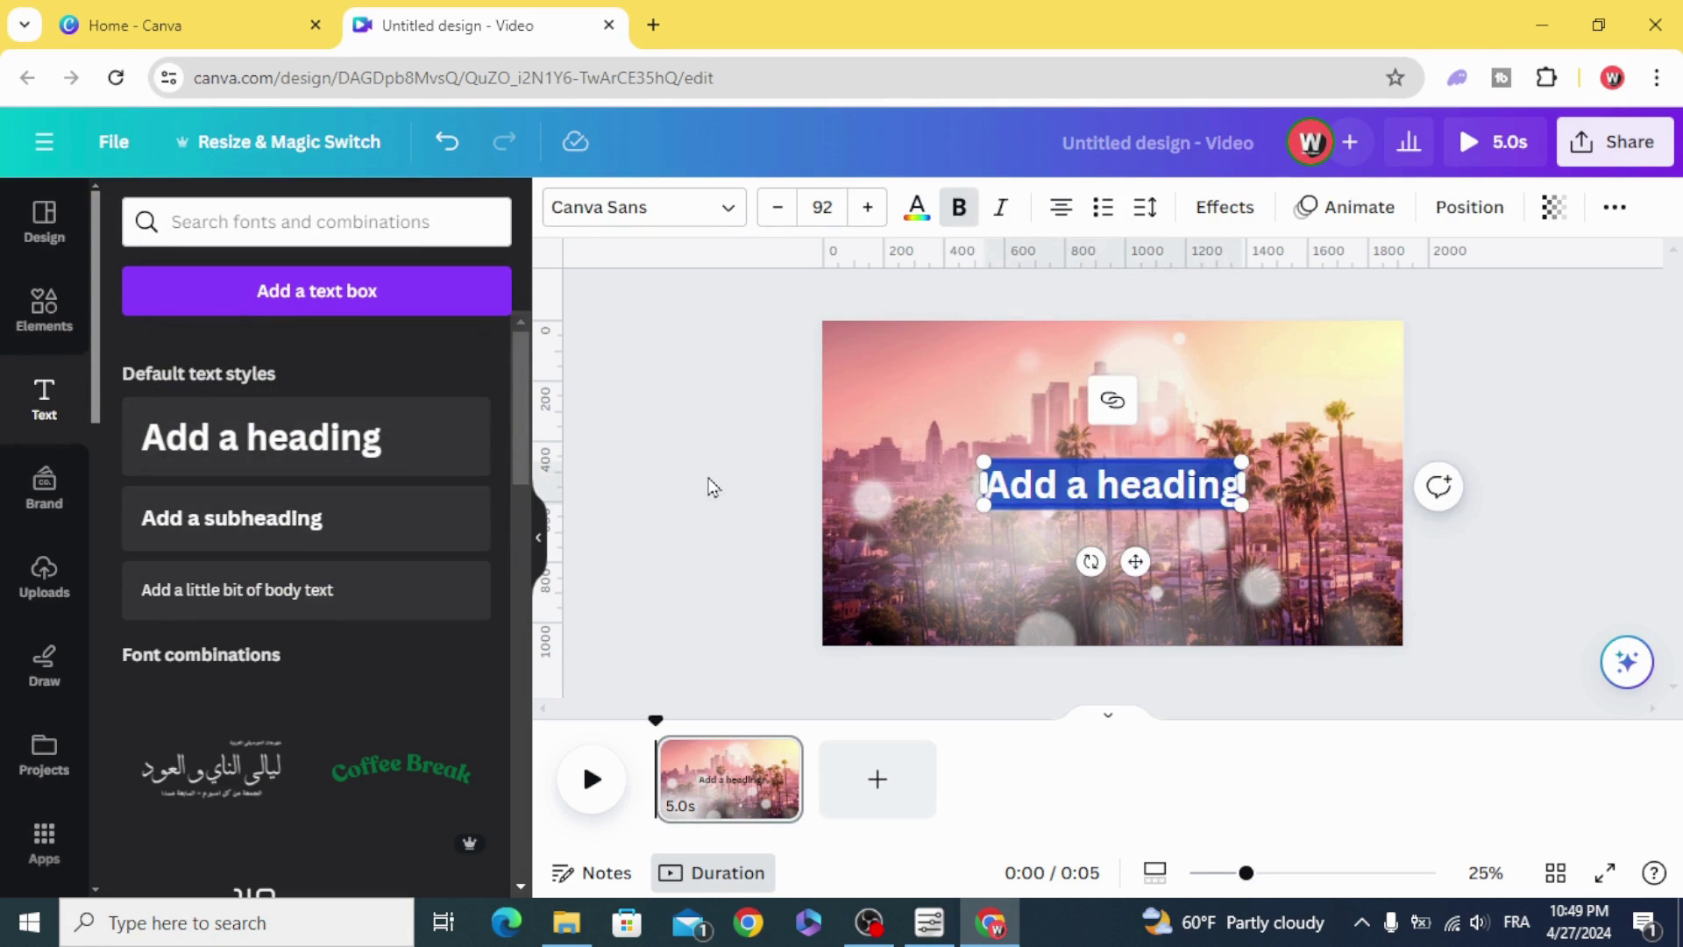
pyautogui.write('into')
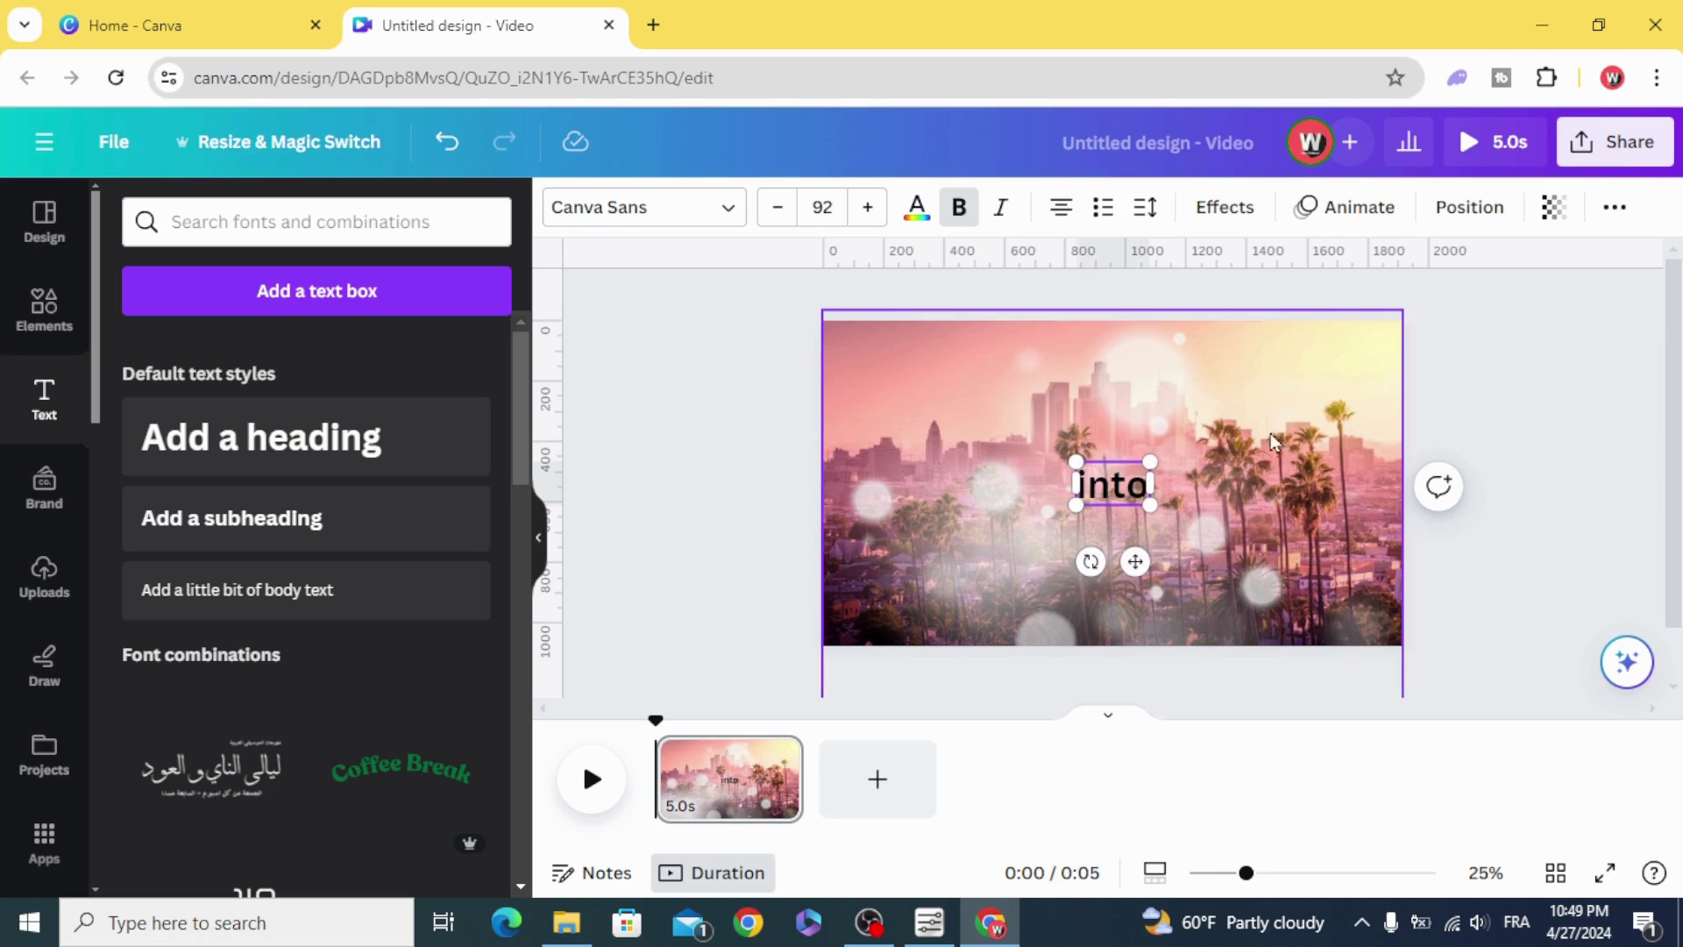
pyautogui.press('BackSpace')
pyautogui.press('BackSpace')
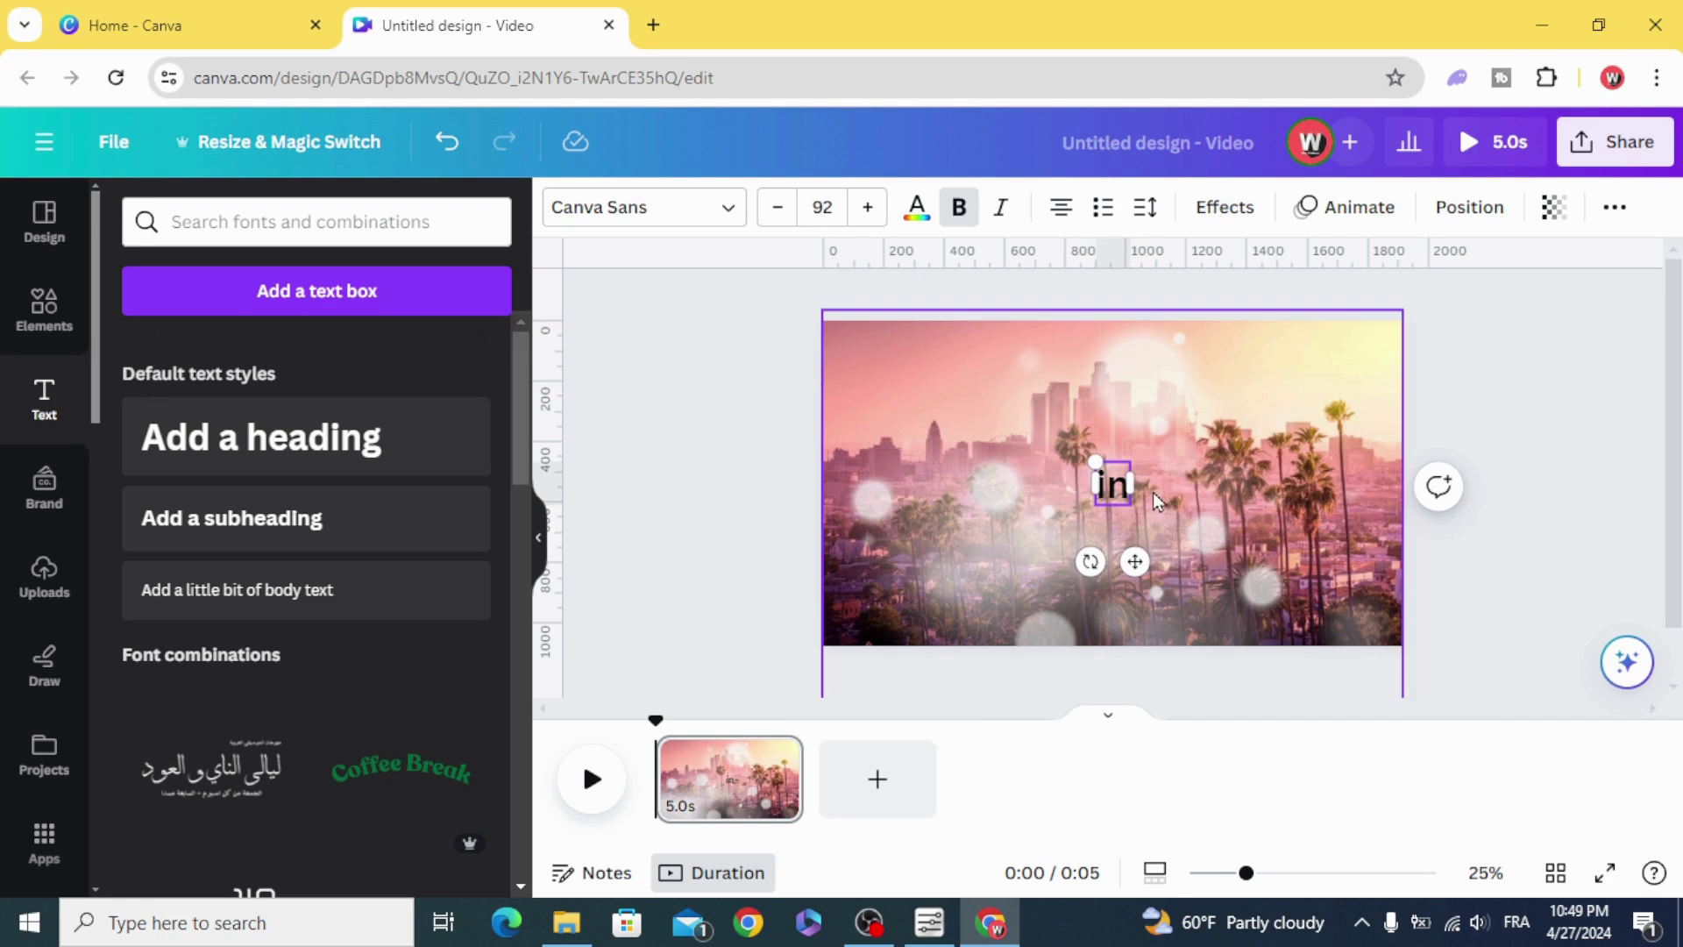
pyautogui.write('tro')
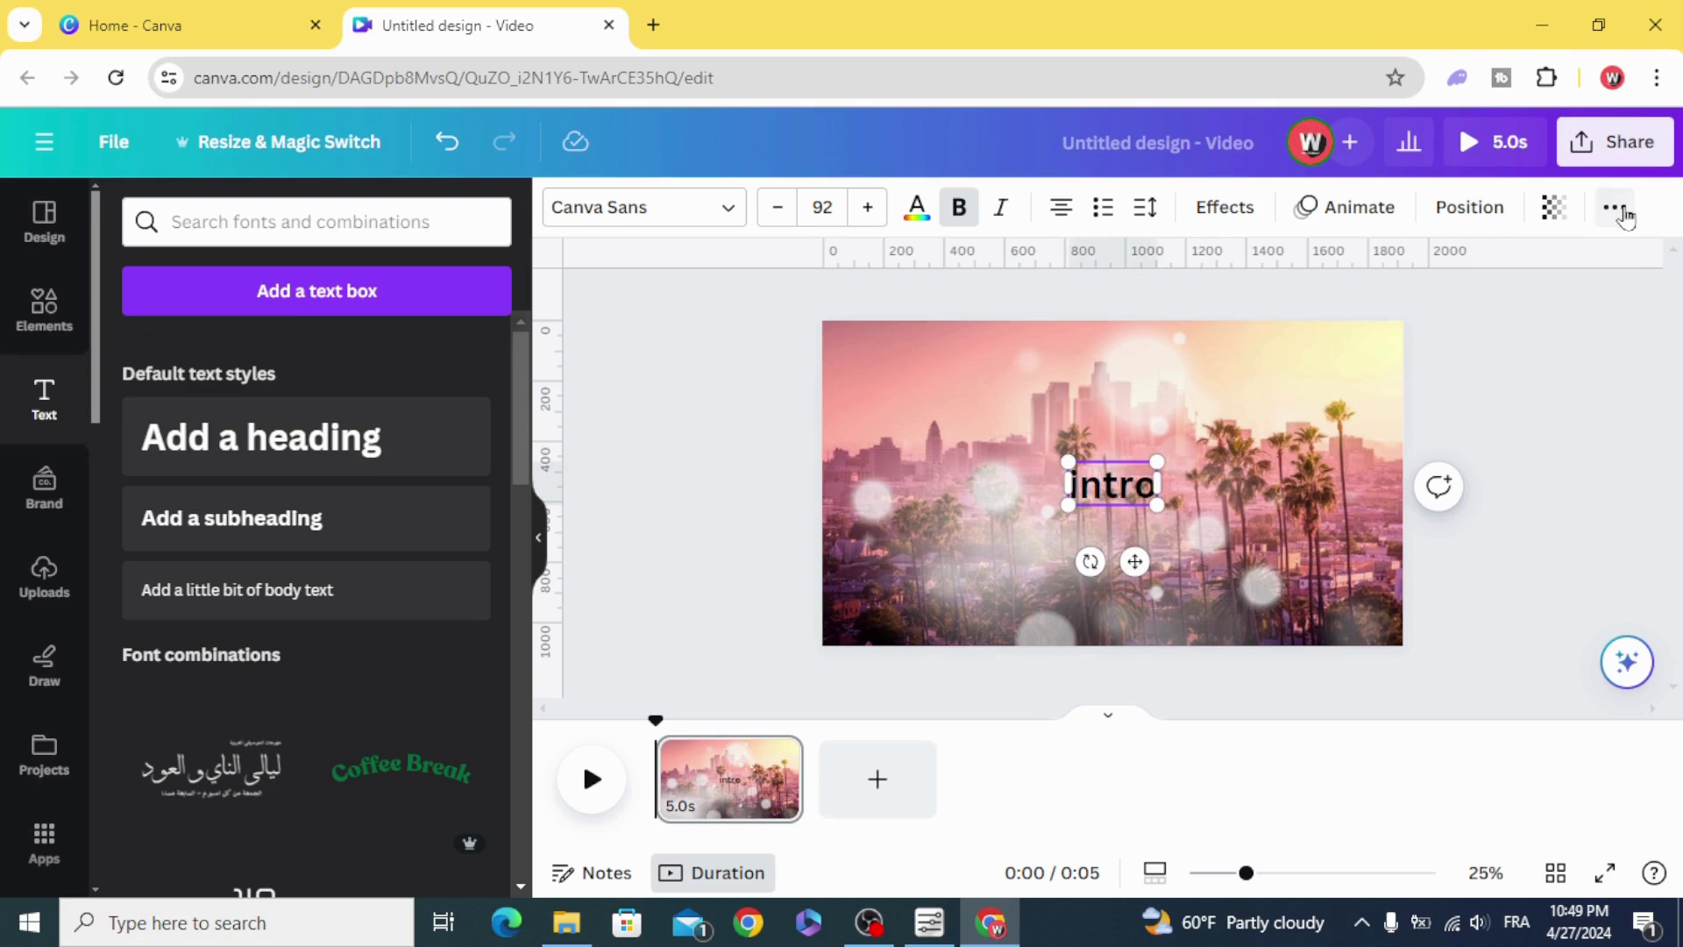
# - Convert the heading to uppercase INTRO and bring up the font search
pyautogui.click(1615, 207)
pyautogui.click(1499, 267)
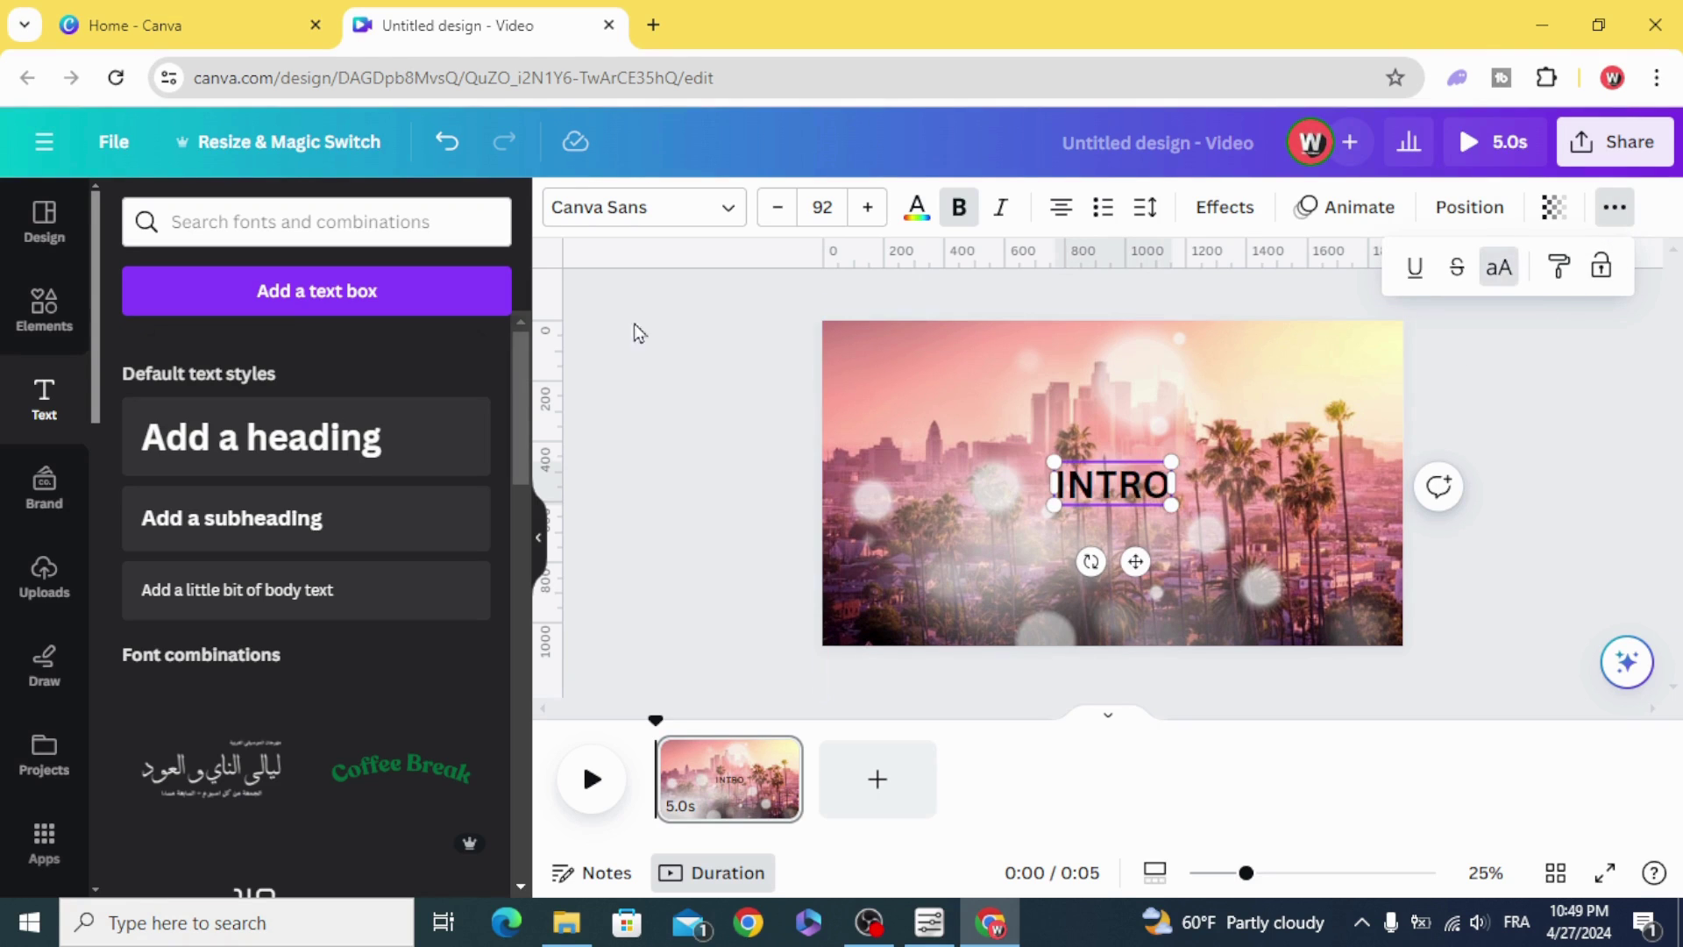
pyautogui.click(646, 220)
pyautogui.click(372, 278)
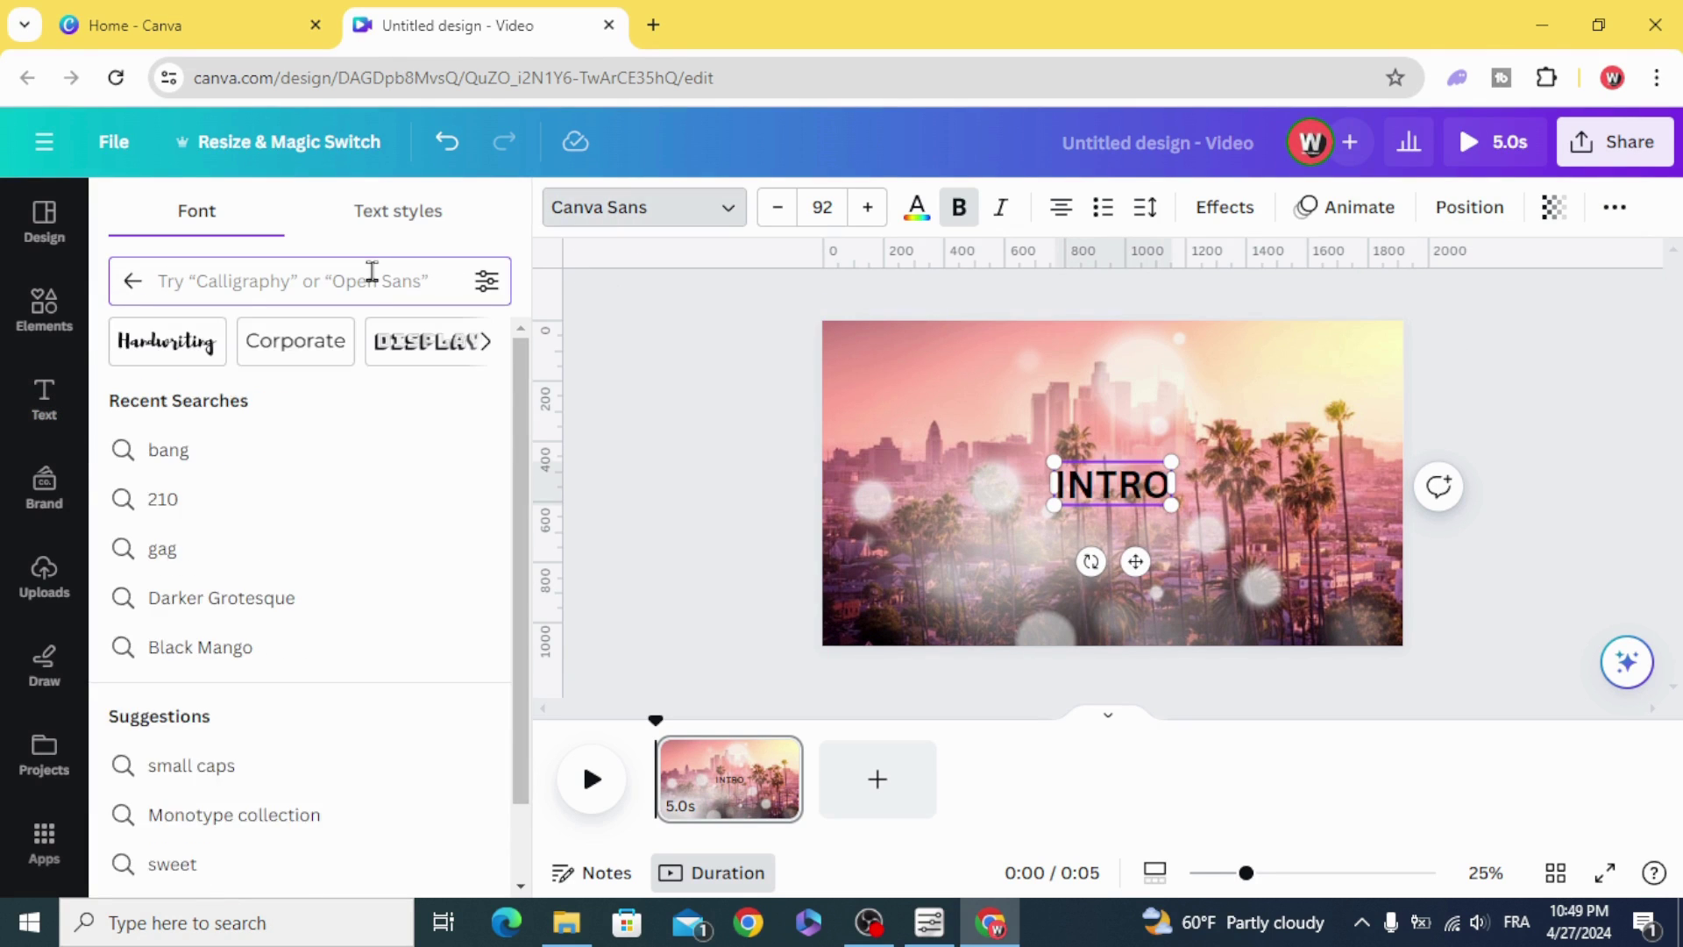
# - Apply the 210 수퍼사이즈 Black Box font to INTRO and enlarge it to size 227
pyautogui.write('210')
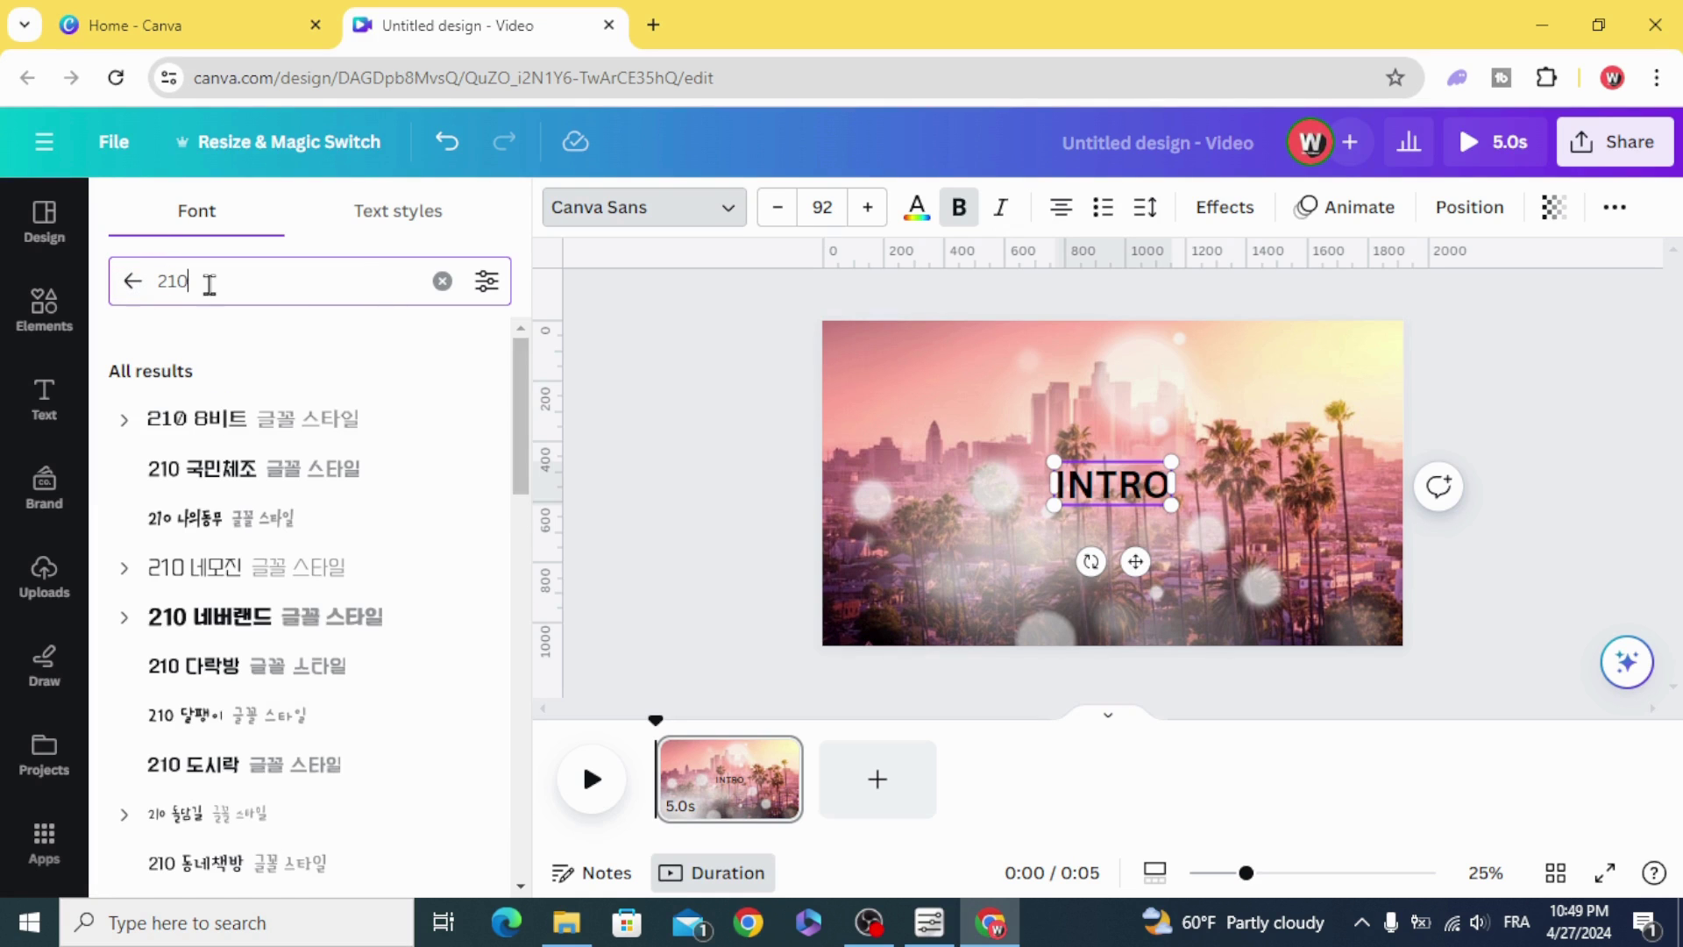
pyautogui.scroll(-15, 281, 736)
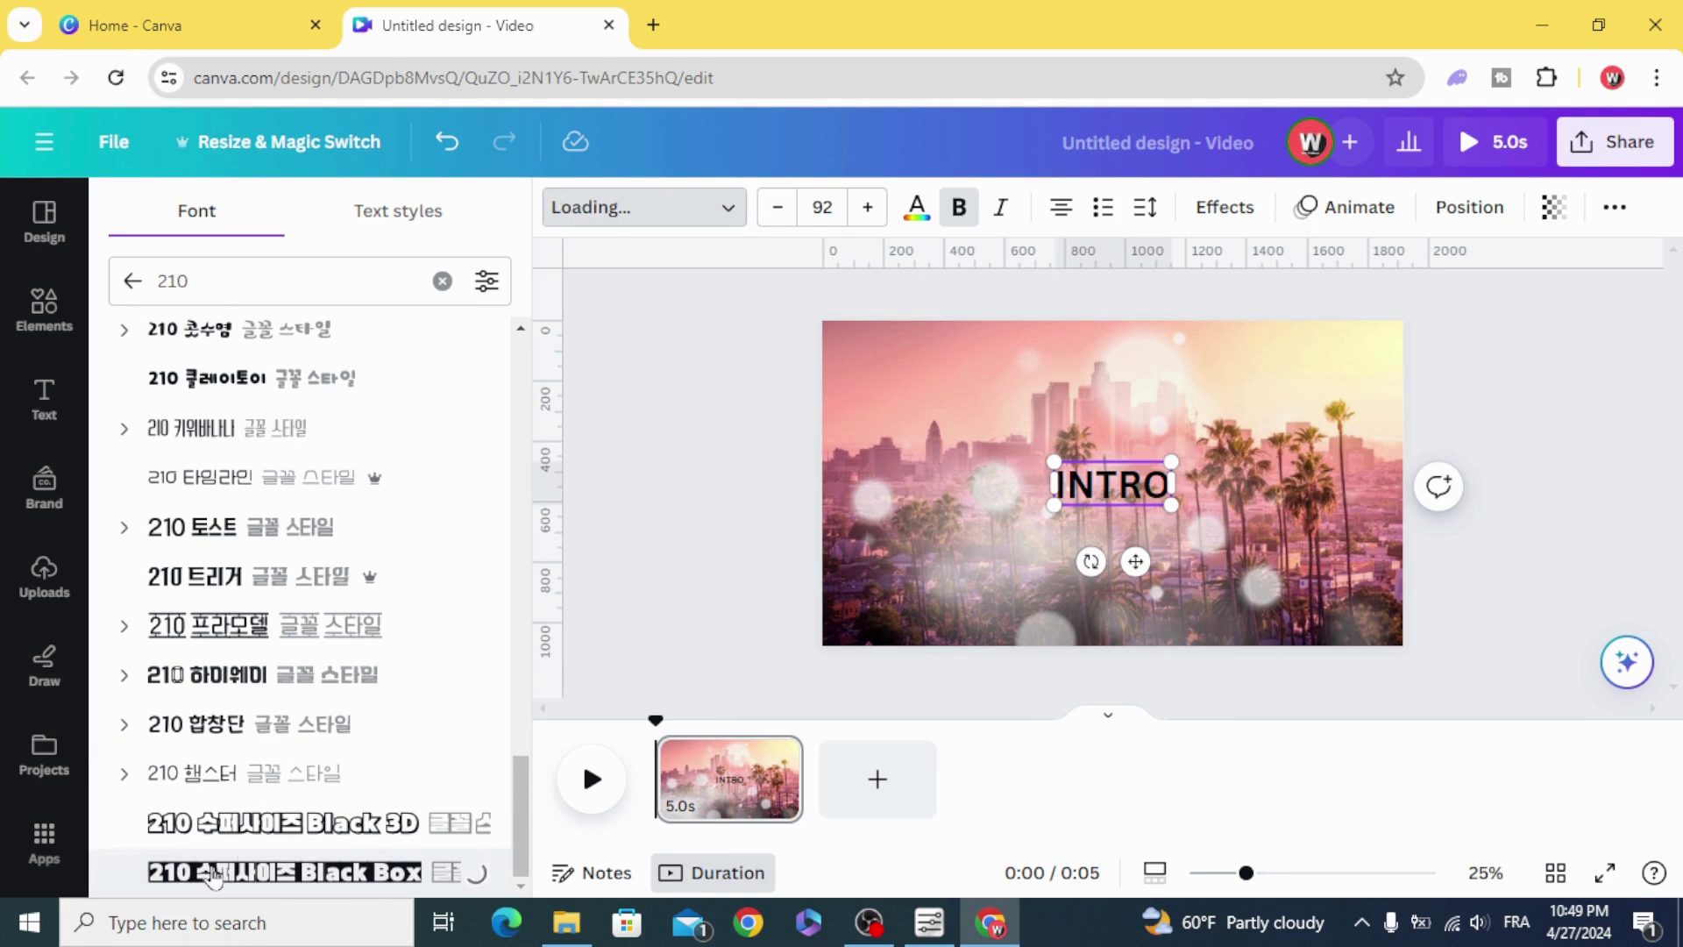
pyautogui.hotkey('ctrl', 'shift', '.')
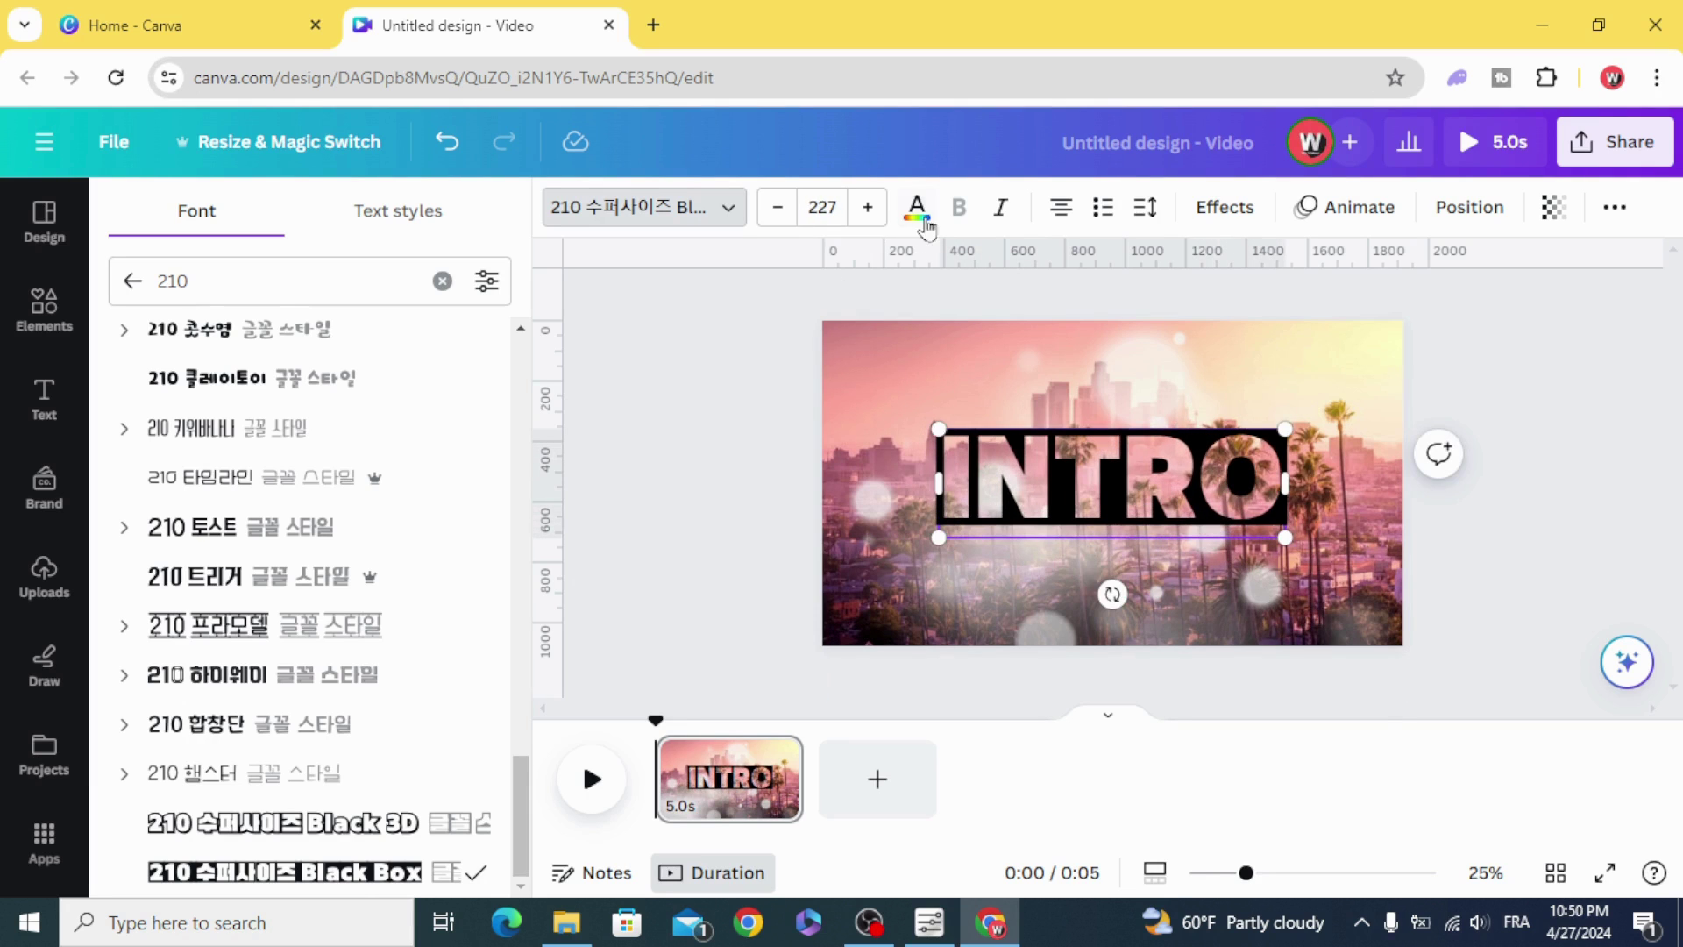
# - Make the INTRO heading white
pyautogui.click(921, 212)
pyautogui.click(271, 353)
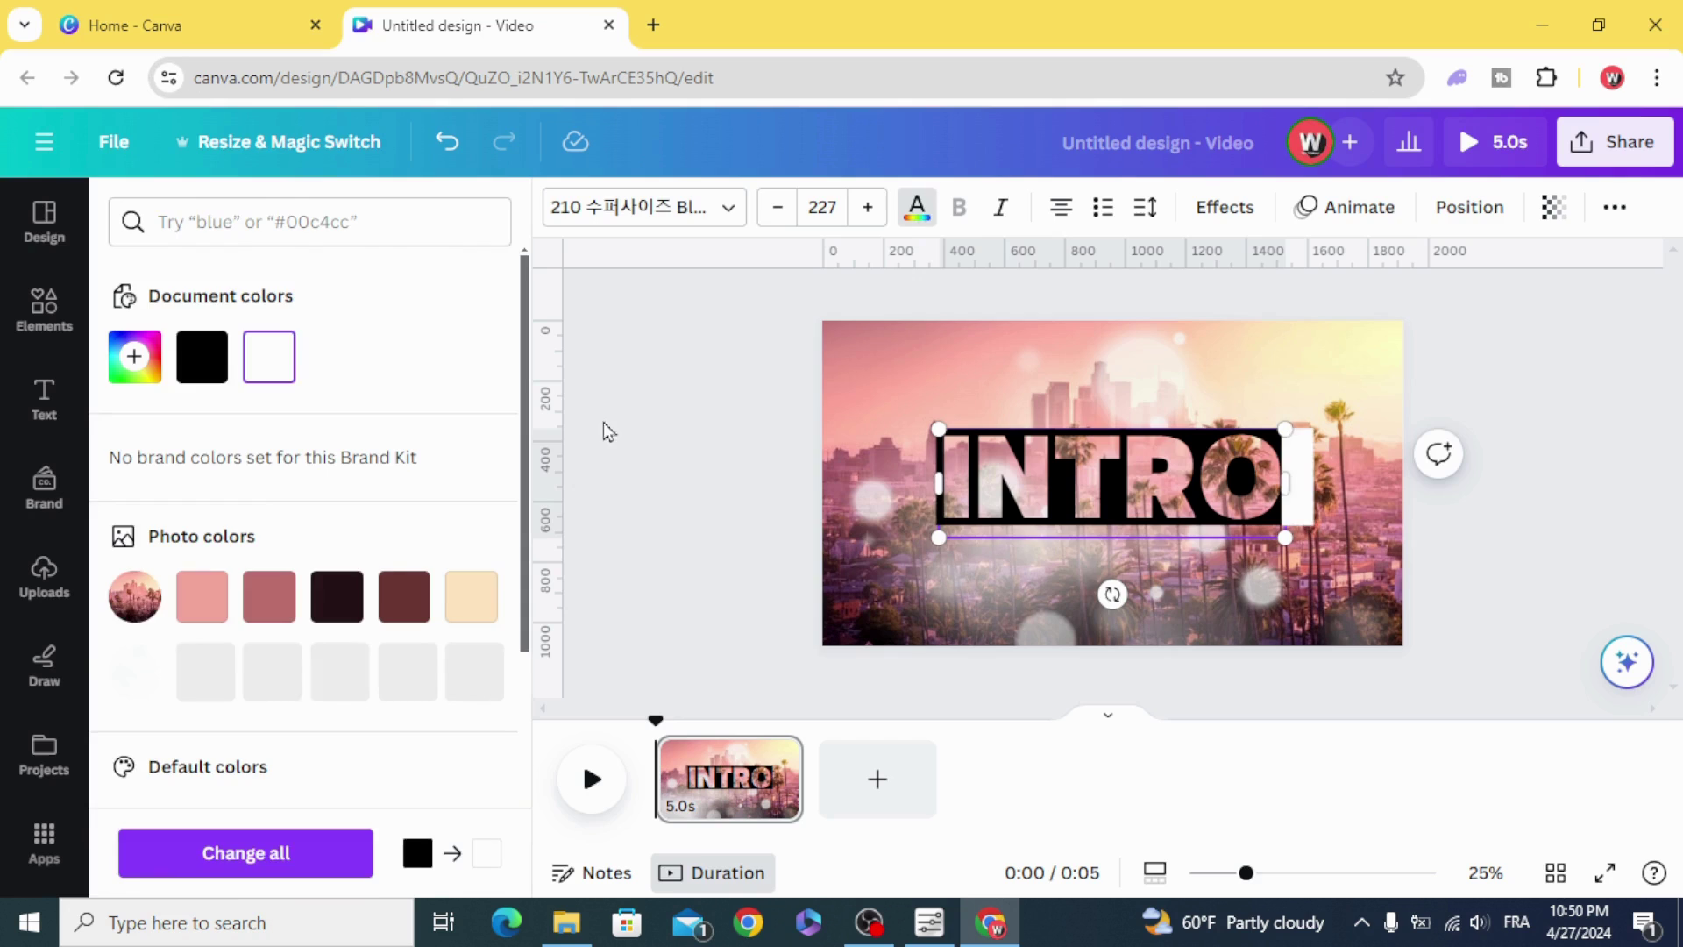
pyautogui.click(601, 427)
pyautogui.click(956, 438)
pyautogui.click(932, 217)
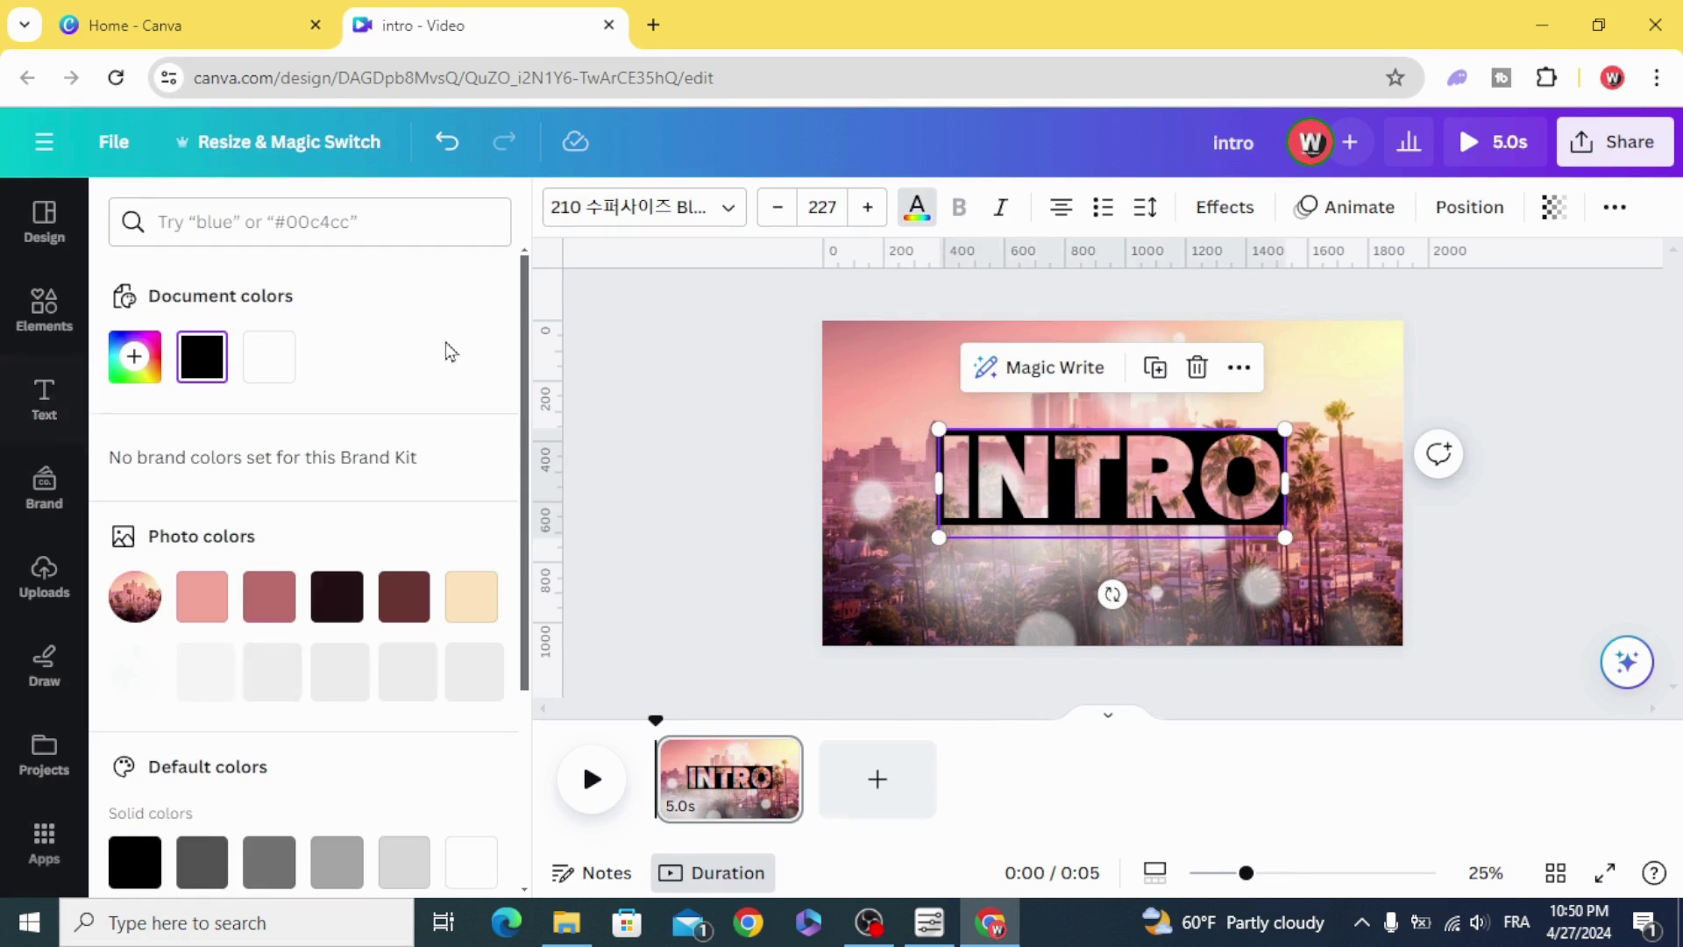
pyautogui.click(266, 357)
pyautogui.click(824, 462)
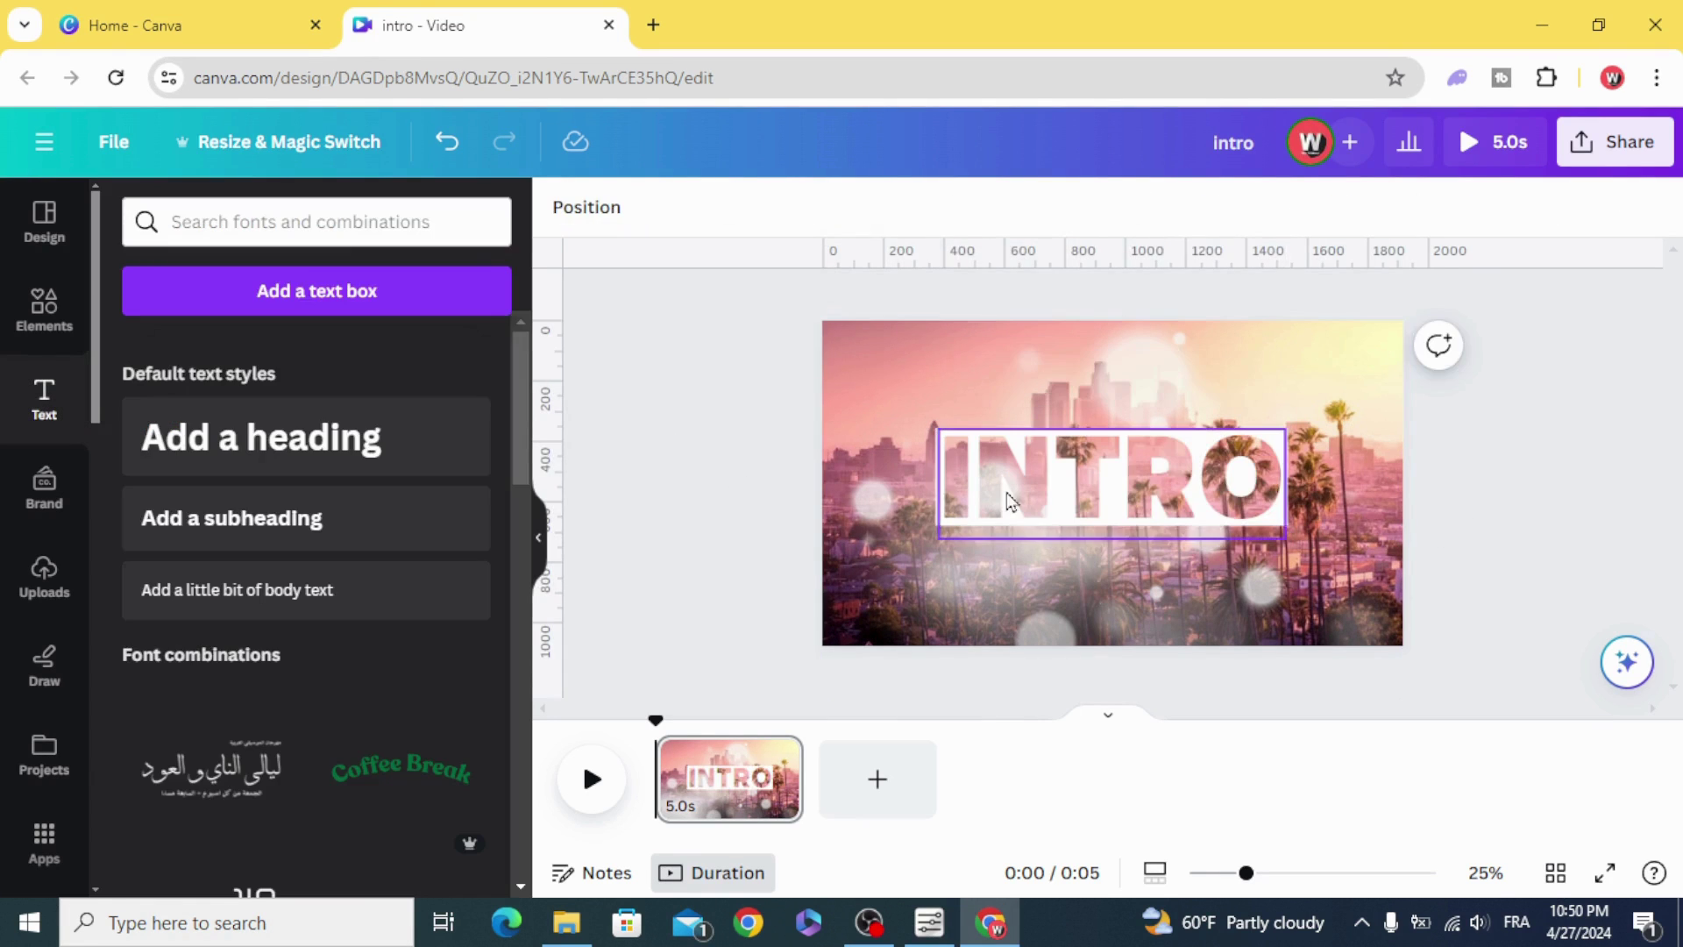
# - Centre INTRO on the page and apply the Lift text effect at intensity 77
pyautogui.moveTo(1020, 488); pyautogui.dragTo(1021, 489)
pyautogui.click(1193, 209)
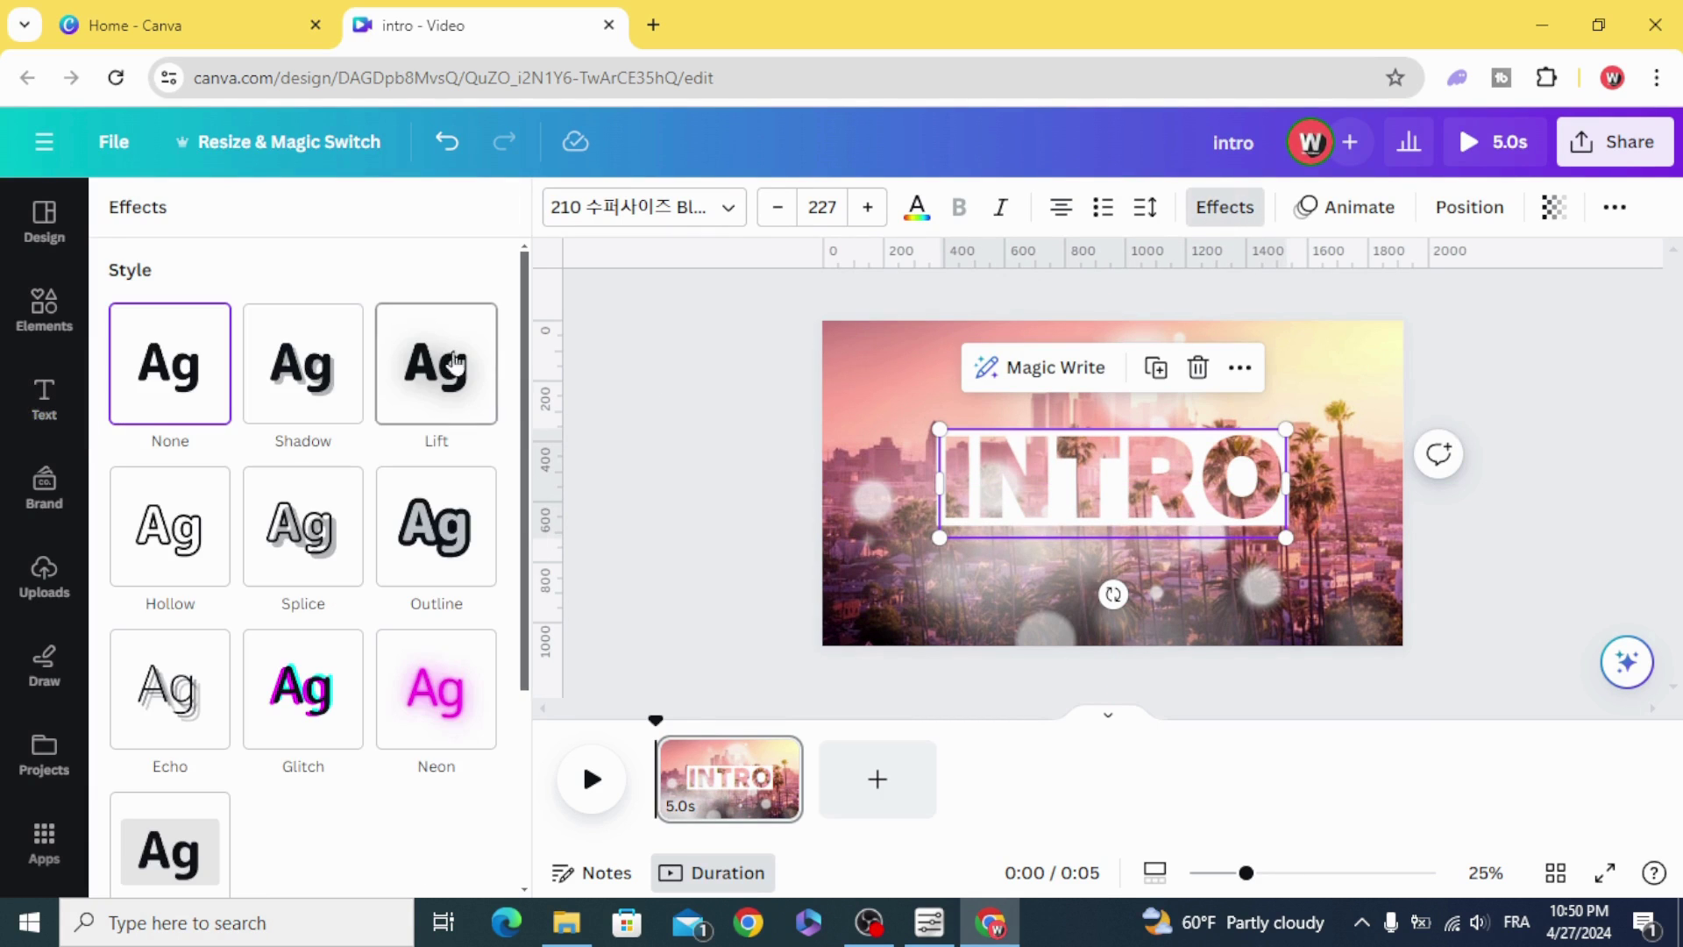
pyautogui.click(438, 365)
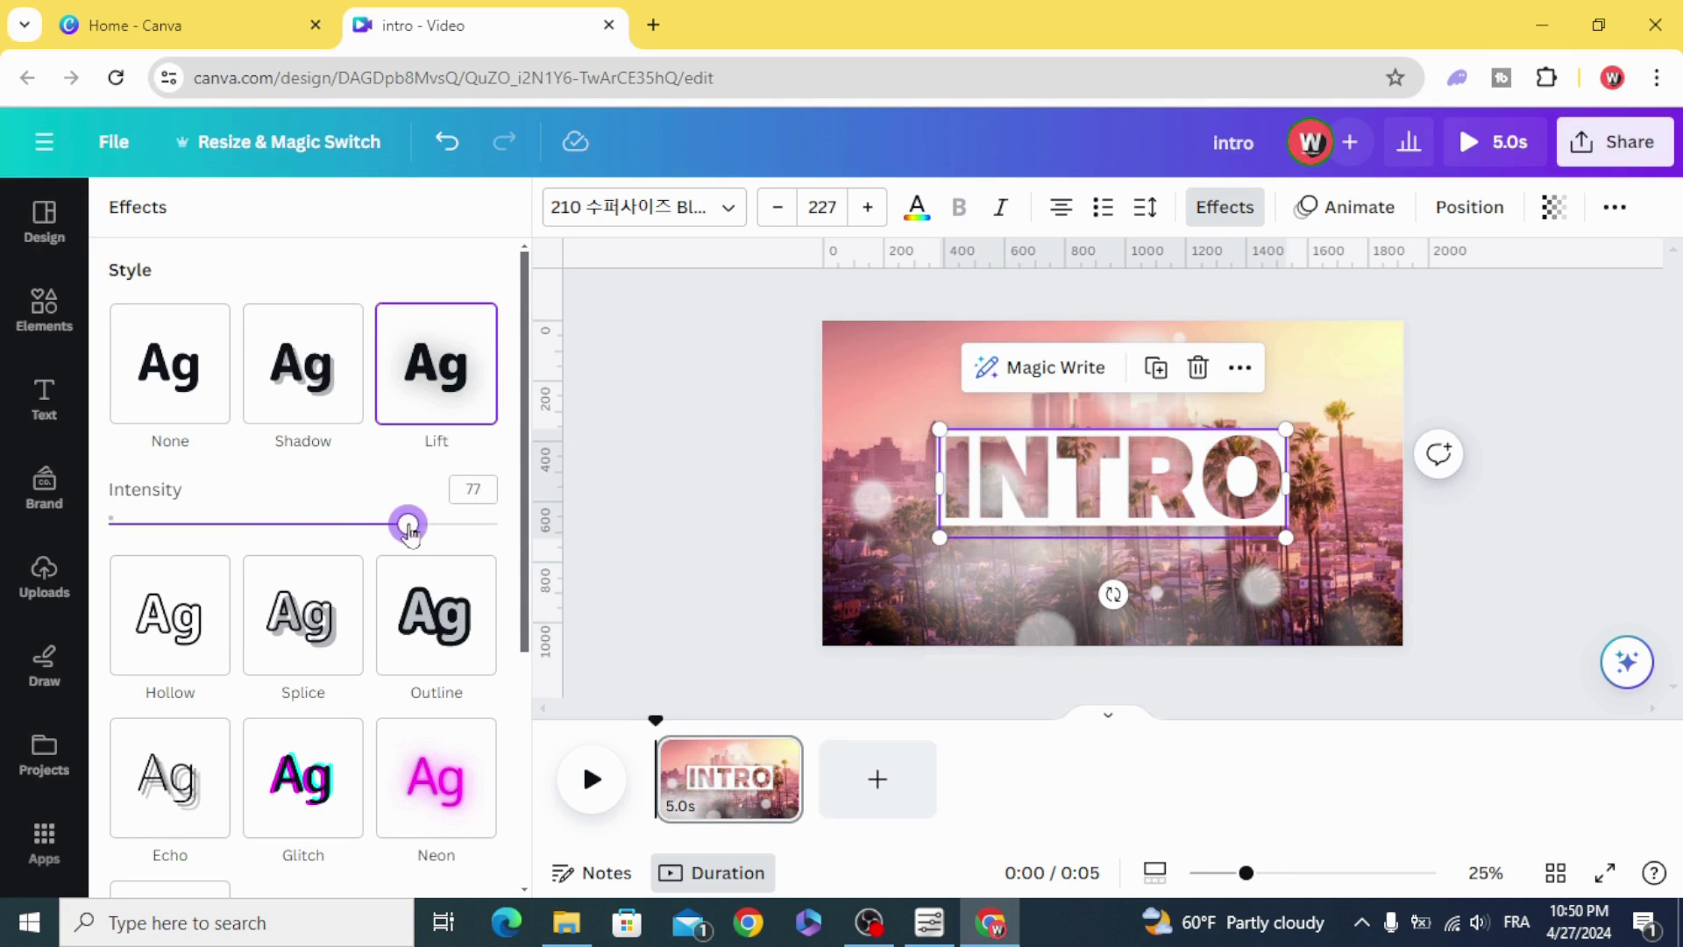
pyautogui.click(712, 526)
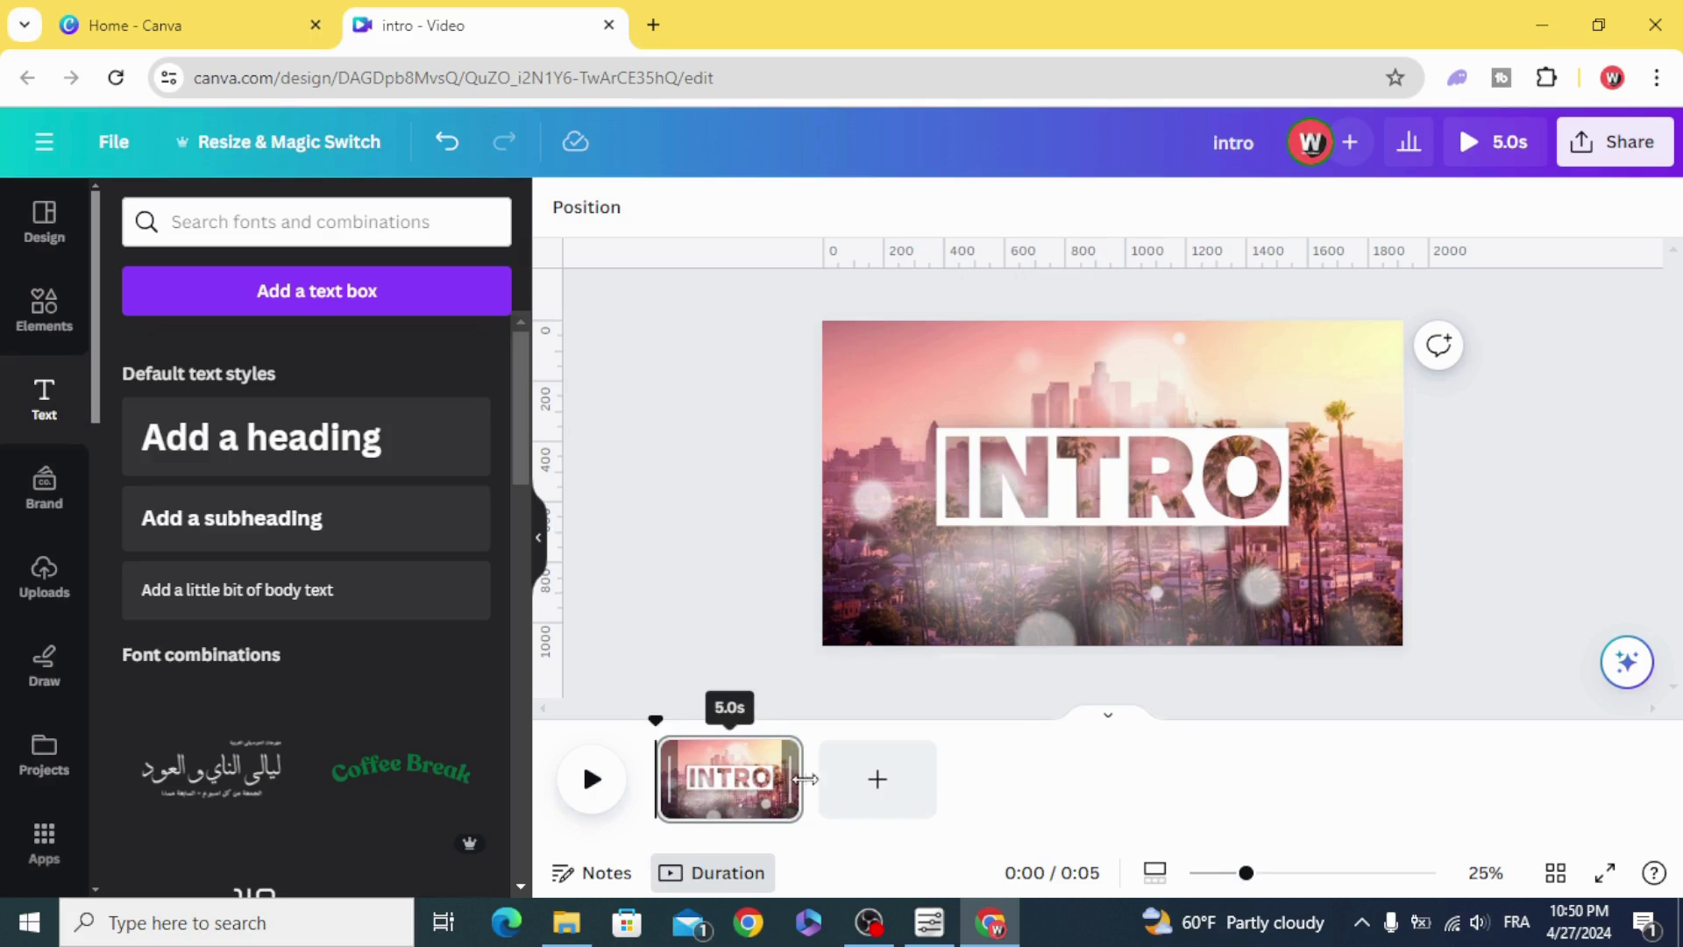
# - Stretch the first page to 10 seconds in the timeline and bring up its page menu
pyautogui.moveTo(799, 779); pyautogui.dragTo(949, 778)
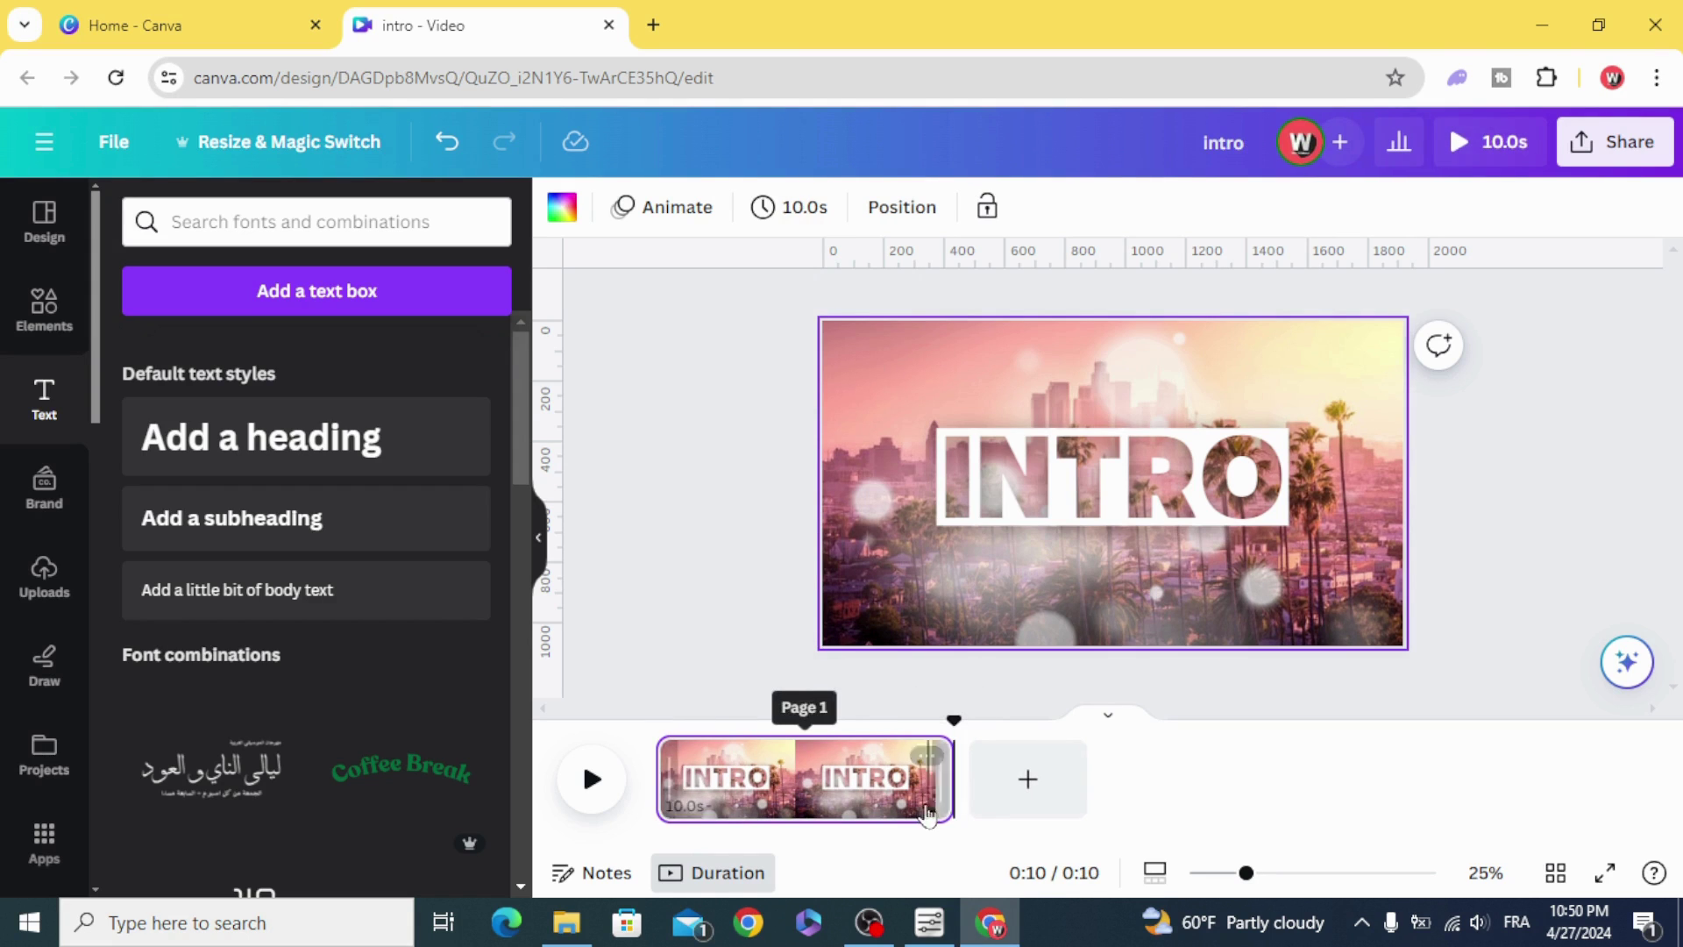
pyautogui.click(927, 756)
# - Duplicate the page, then enlarge the city photo well beyond the page edges on the copy
pyautogui.click(1028, 417)
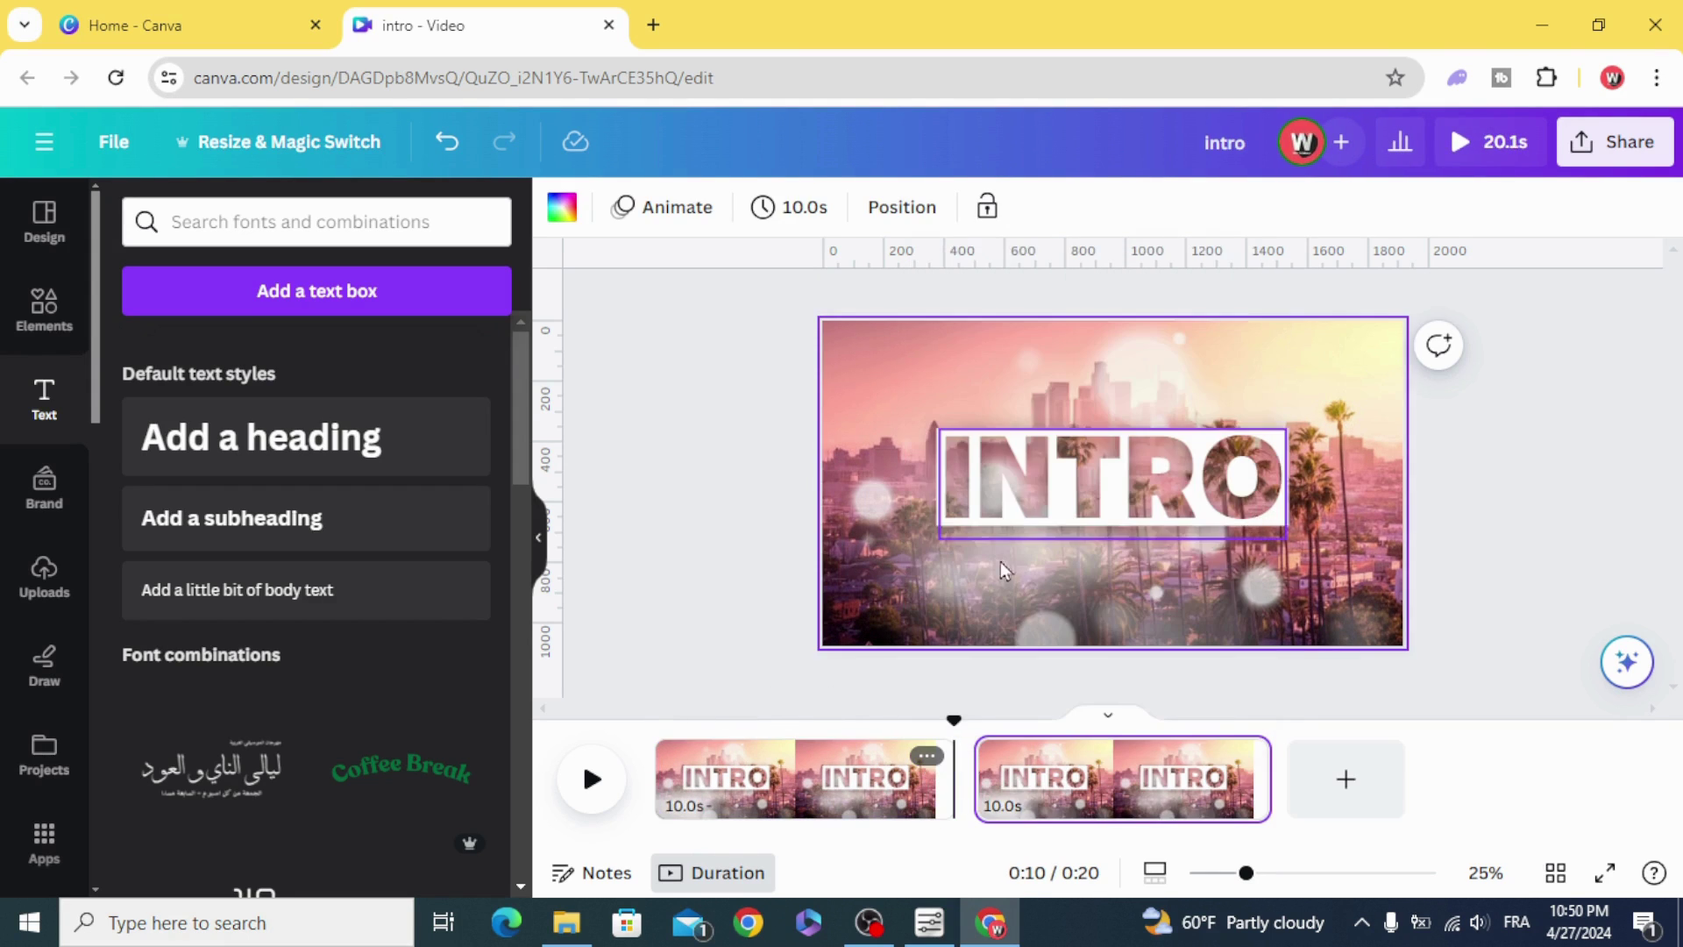
pyautogui.click(866, 480)
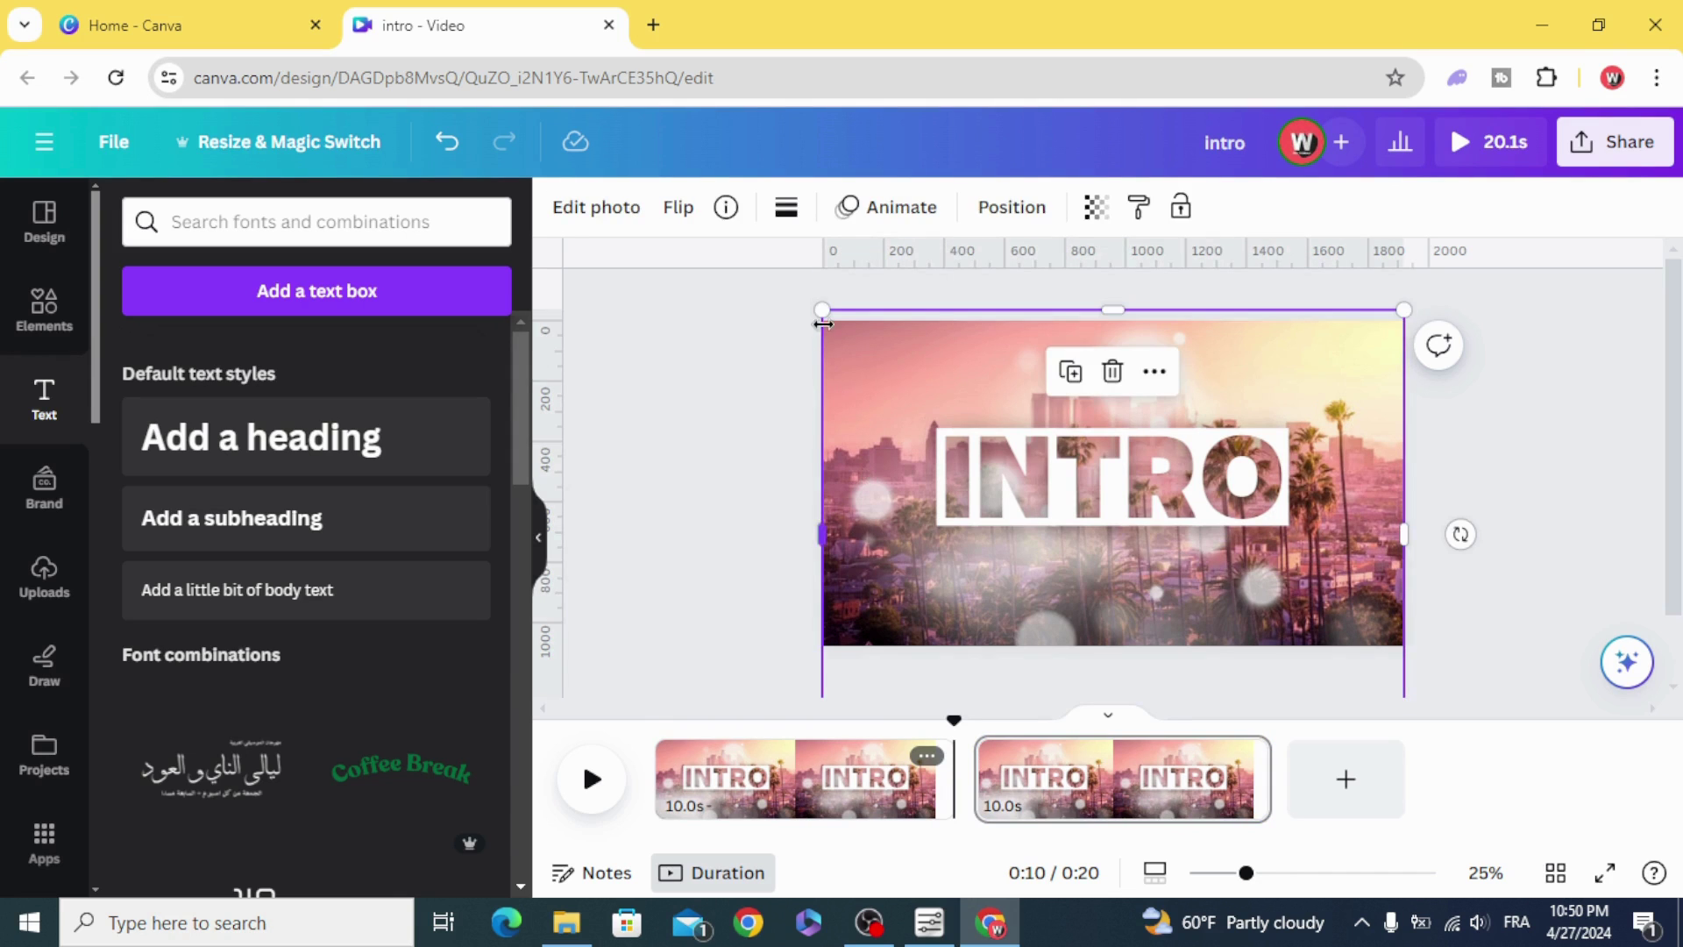
pyautogui.moveTo(815, 298); pyautogui.dragTo(593, 268)
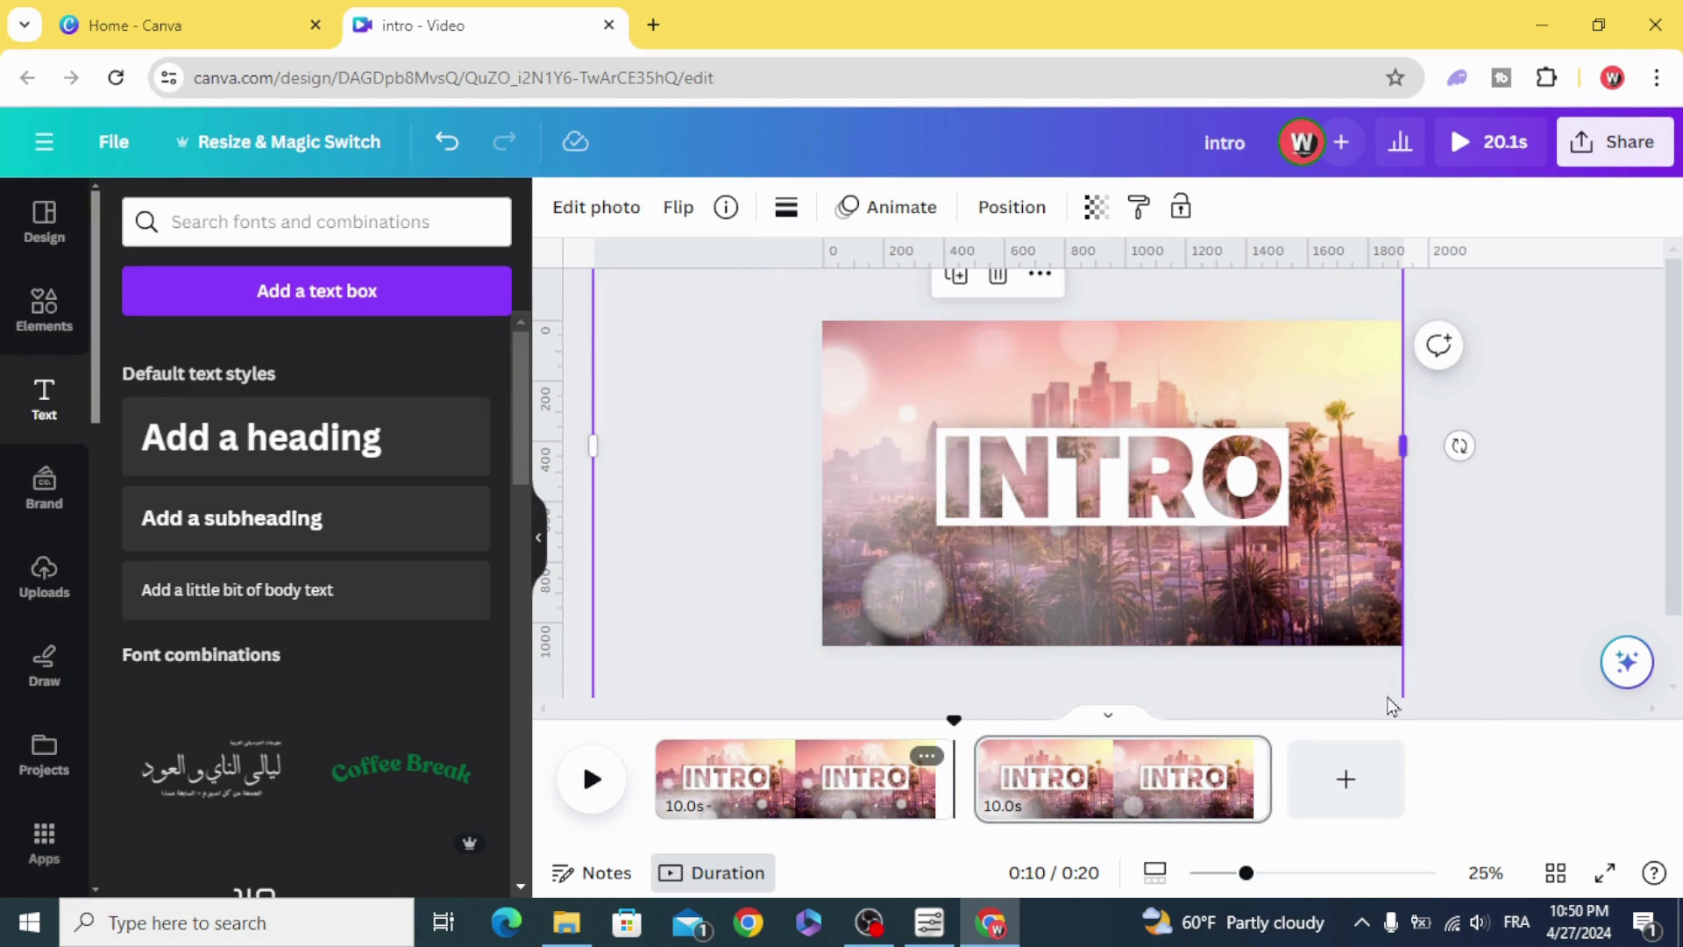
pyautogui.moveTo(1246, 872); pyautogui.dragTo(1205, 873)
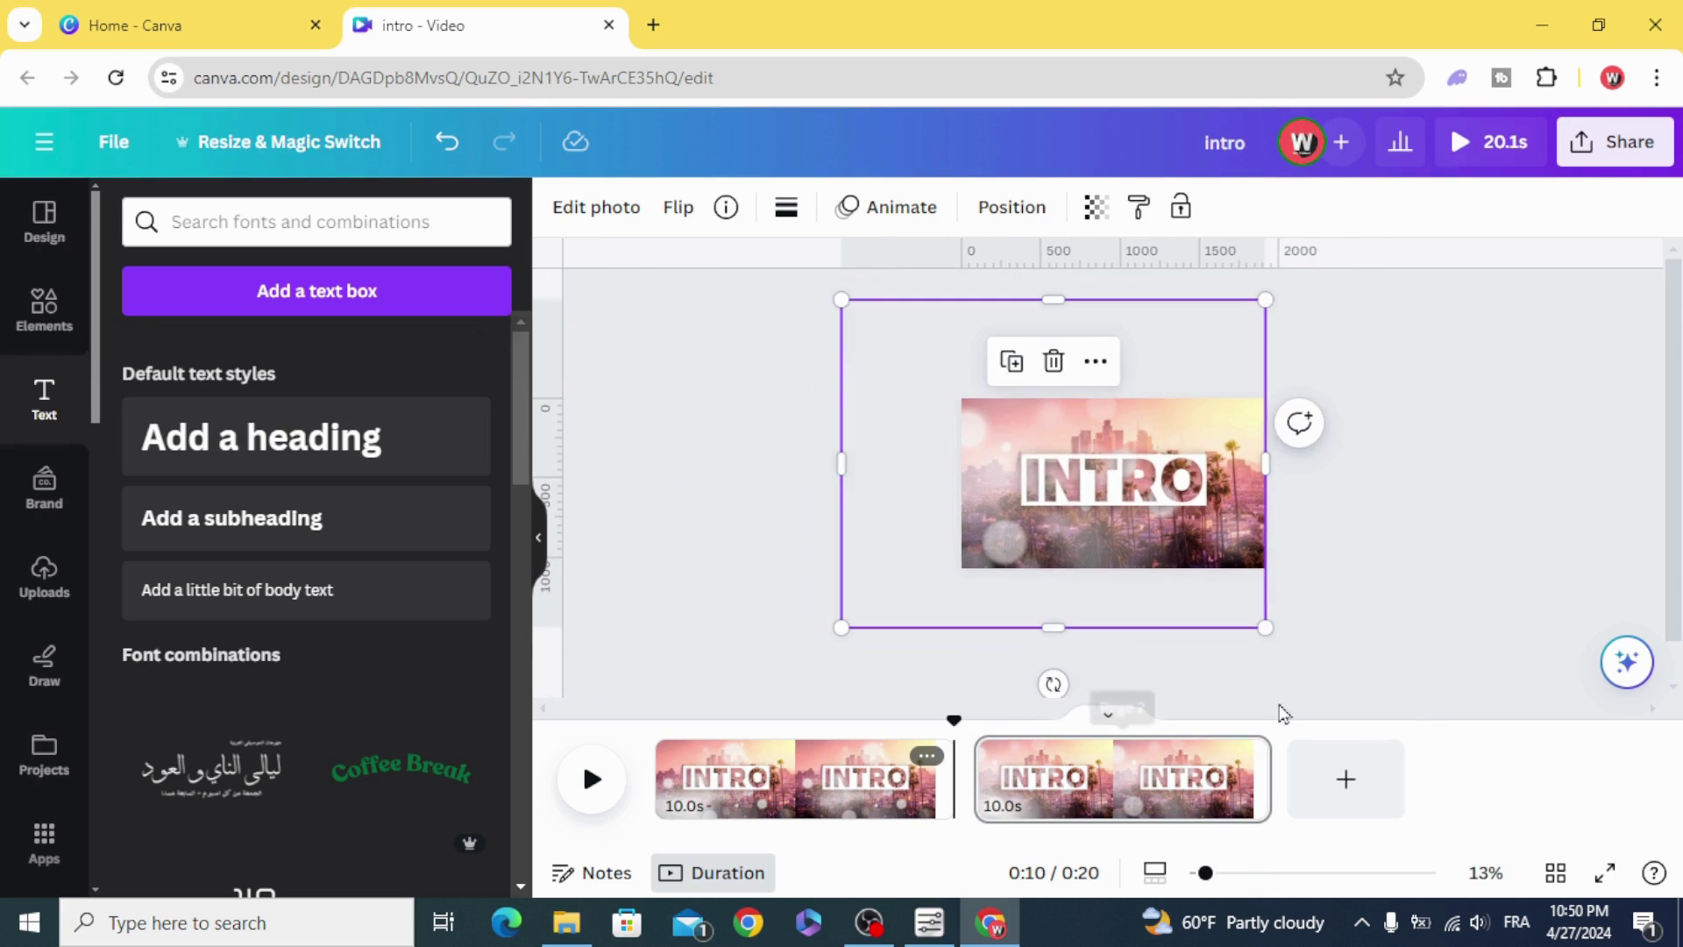
pyautogui.moveTo(1264, 631); pyautogui.dragTo(1352, 693)
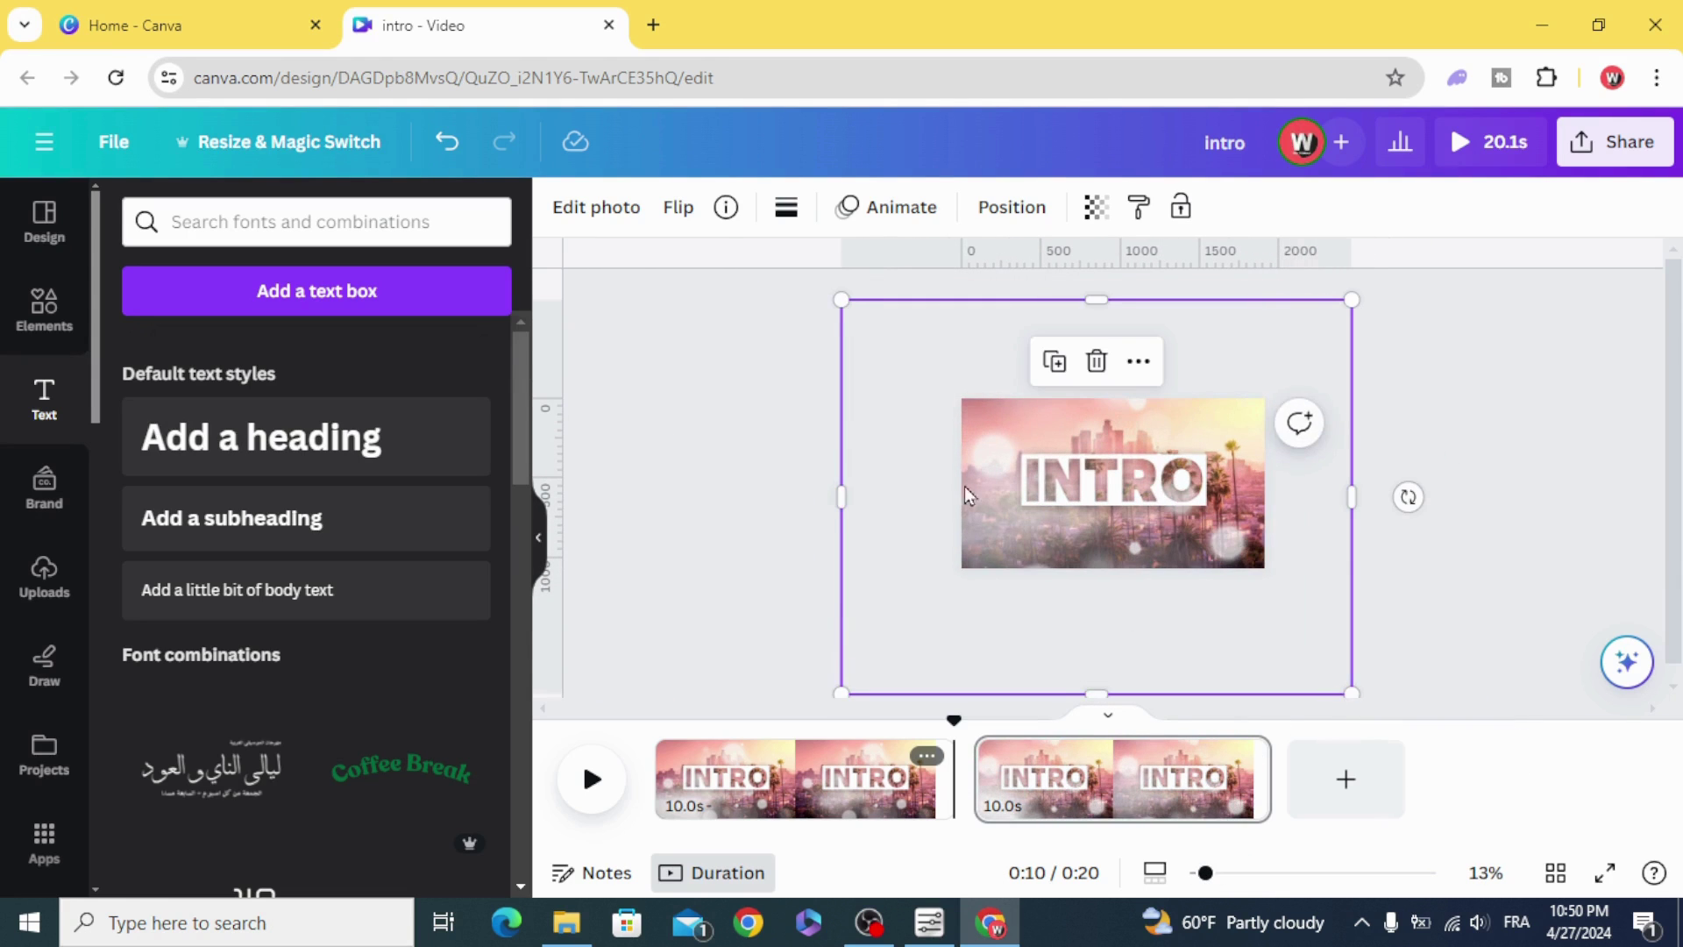
pyautogui.rightClick(982, 447)
# - Select the city photo in the layers list and scale it to about 3,188 × 2,033
pyautogui.moveTo(1064, 431)
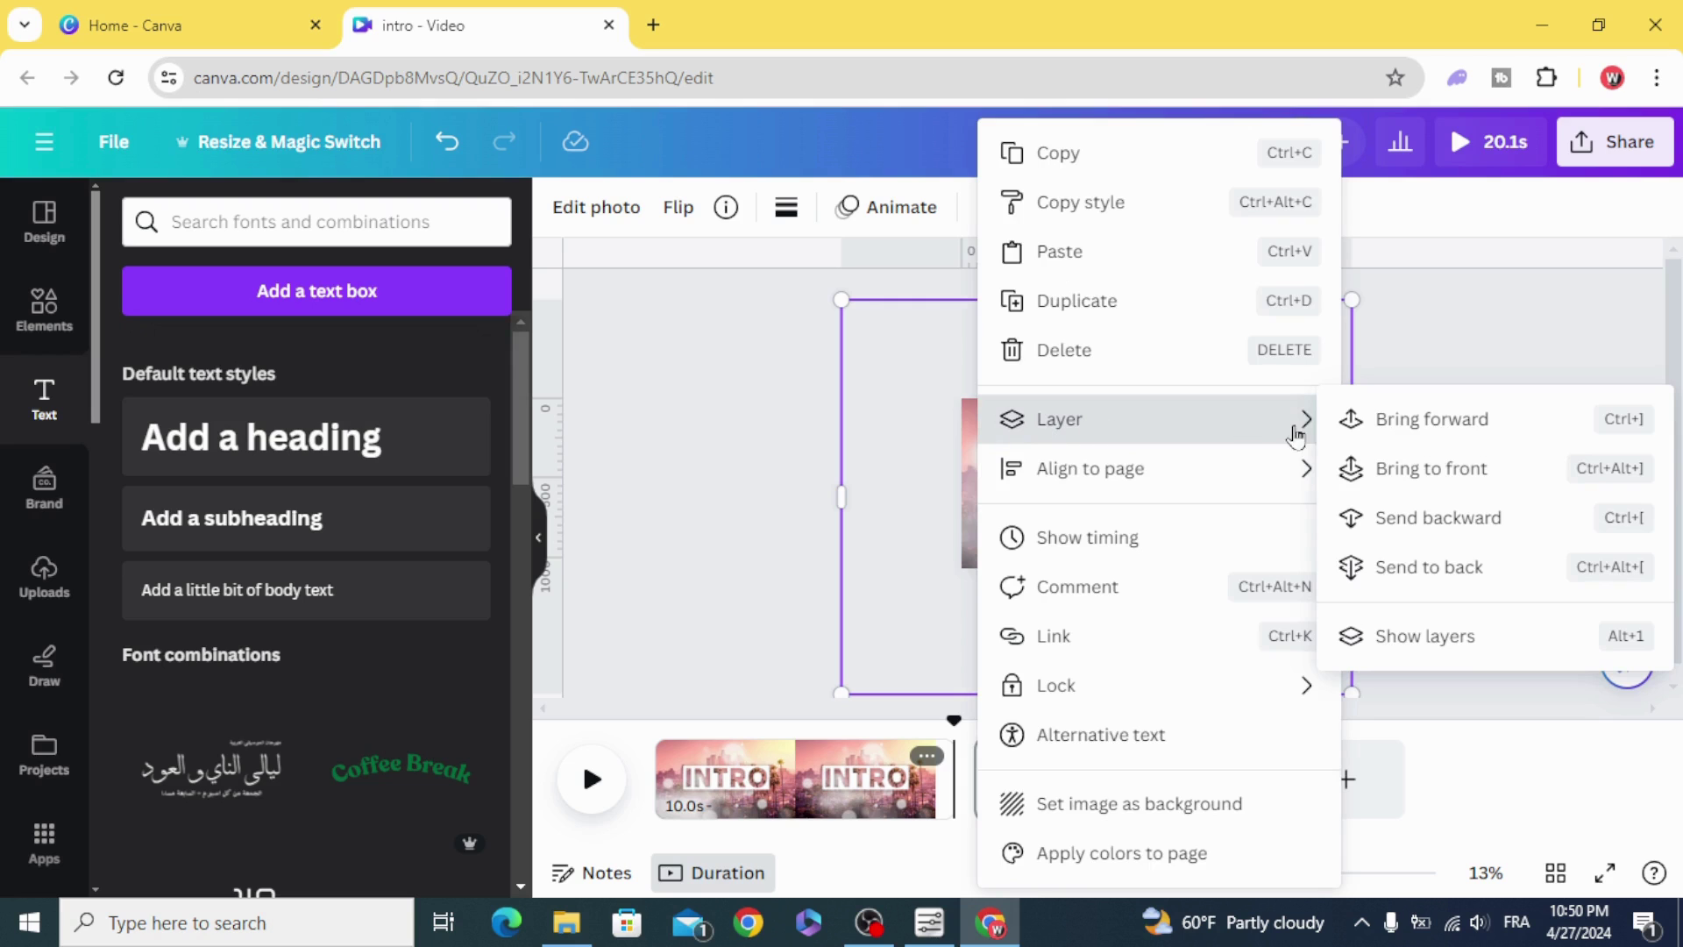
pyautogui.click(1438, 633)
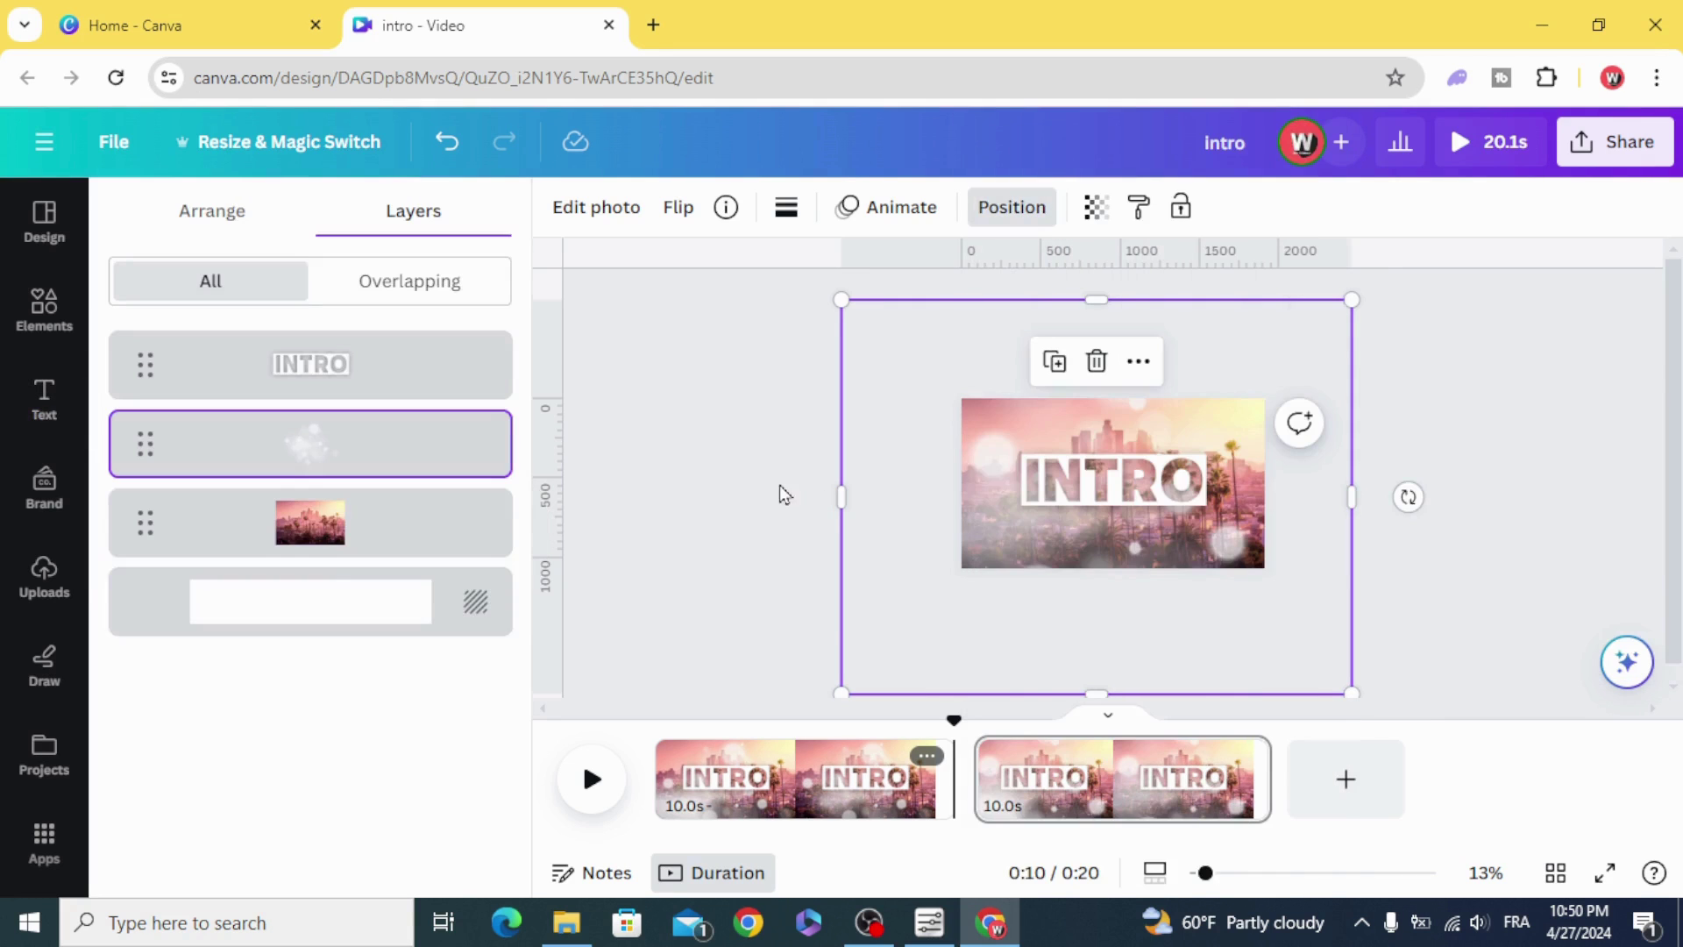
pyautogui.click(369, 522)
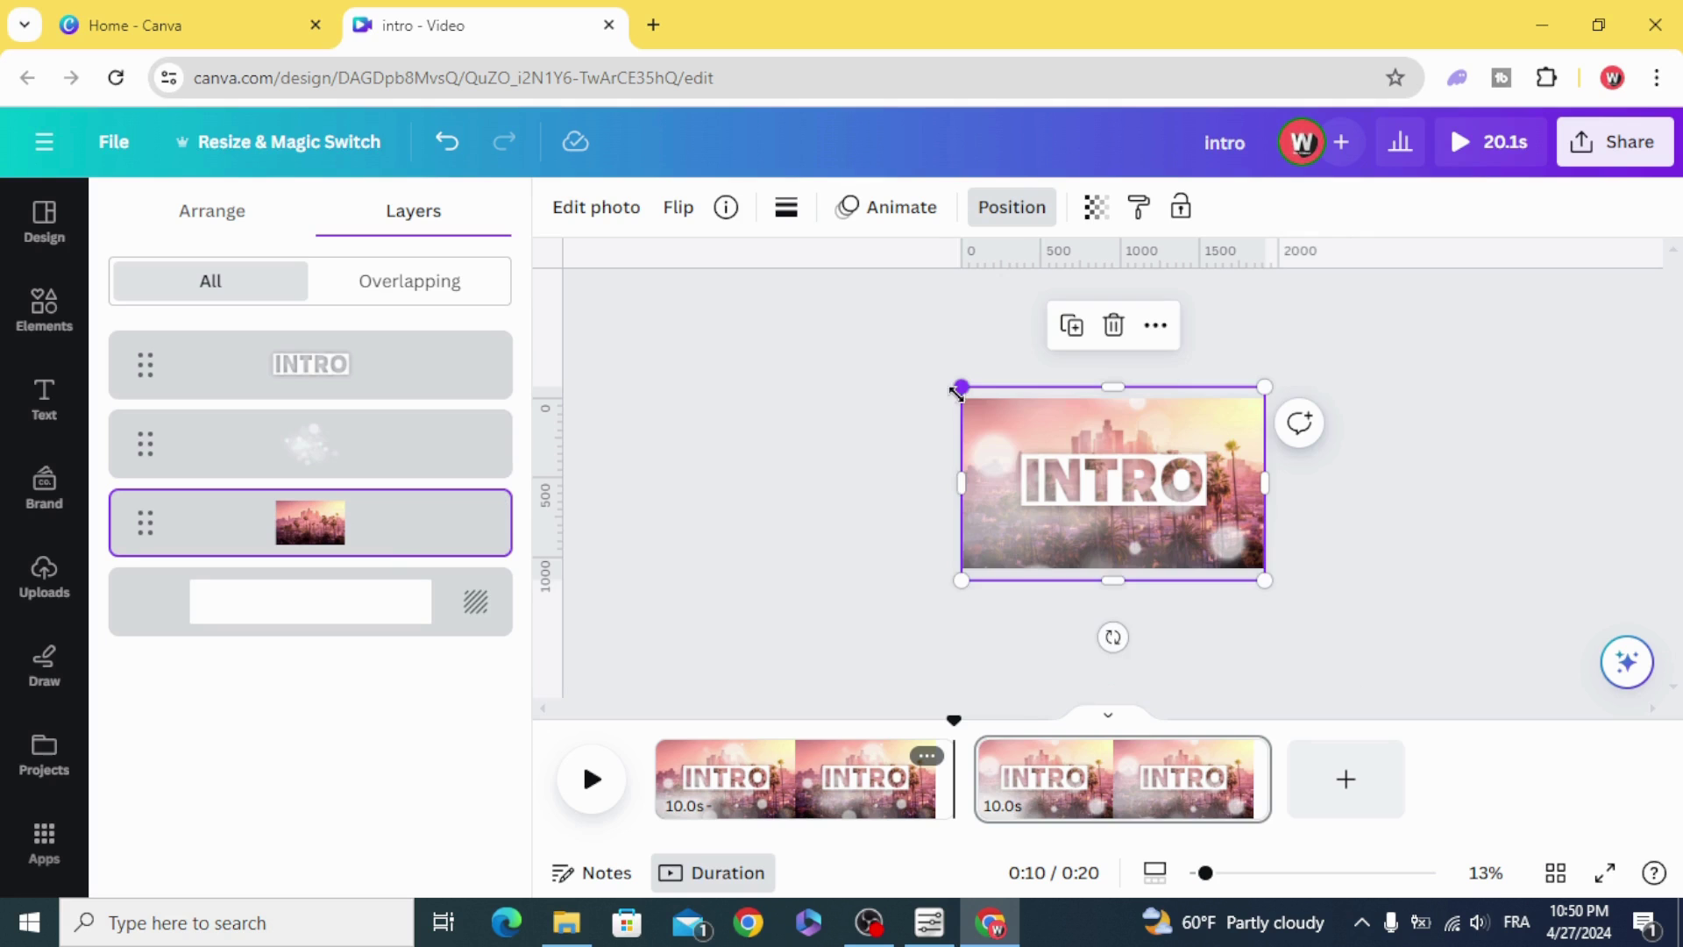
pyautogui.moveTo(958, 392); pyautogui.dragTo(804, 286)
pyautogui.moveTo(1266, 580); pyautogui.dragTo(1413, 722)
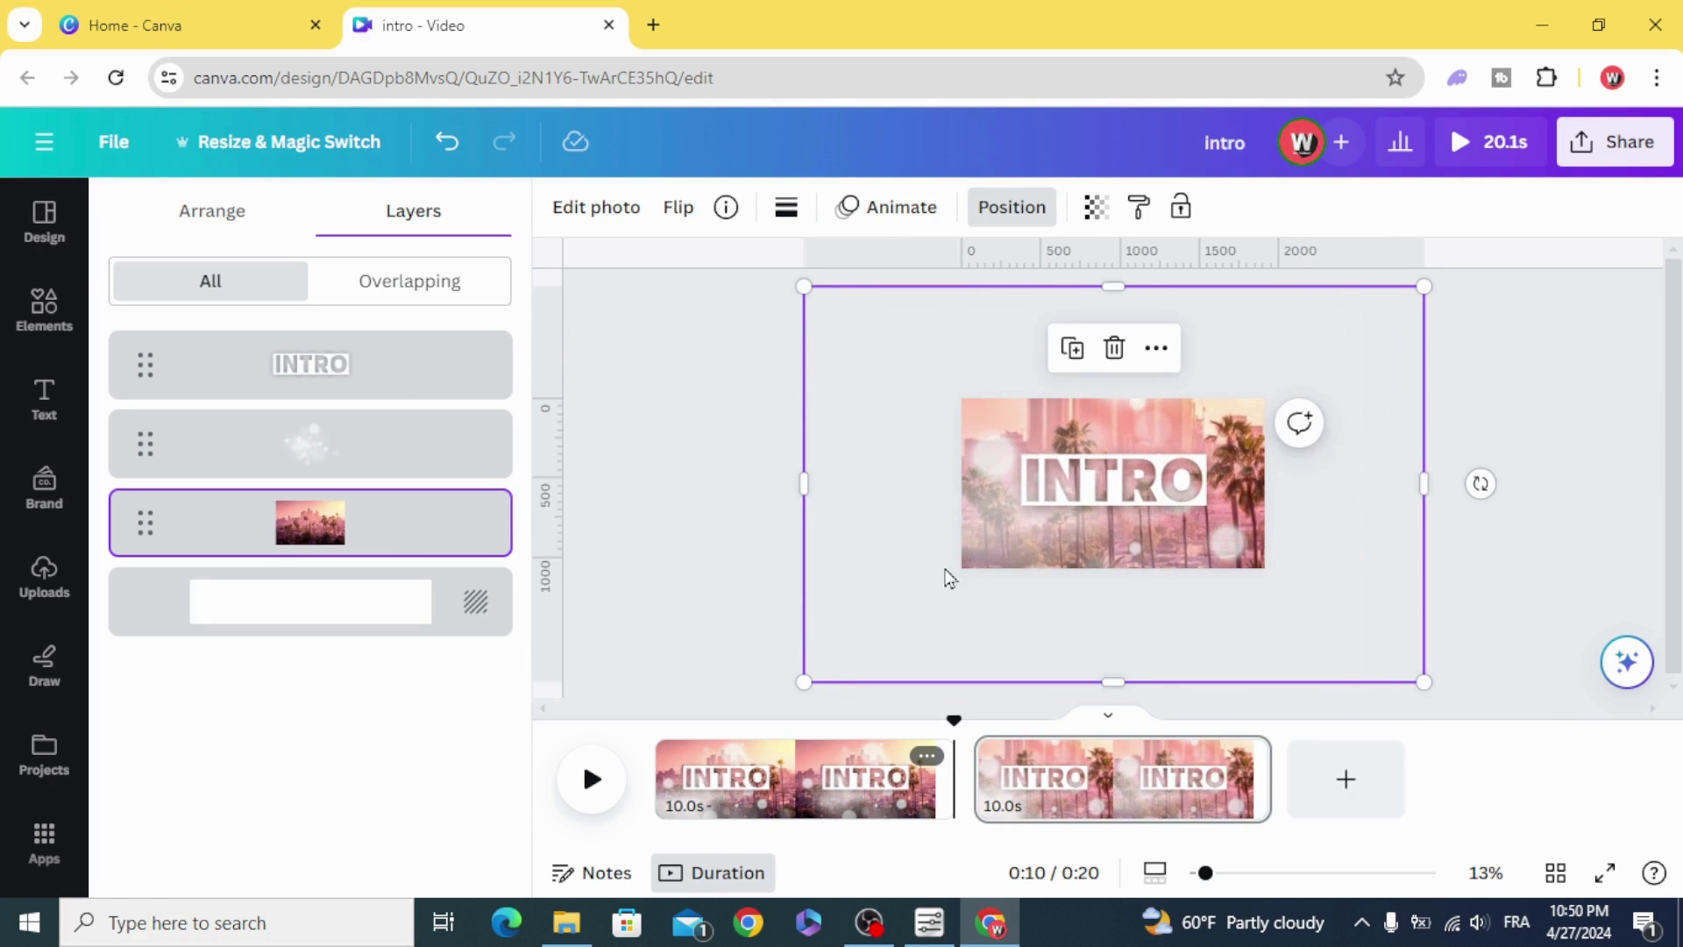
# - Blow INTRO up to size 3457 on the palm page and move that page before the other page
pyautogui.click(1069, 495)
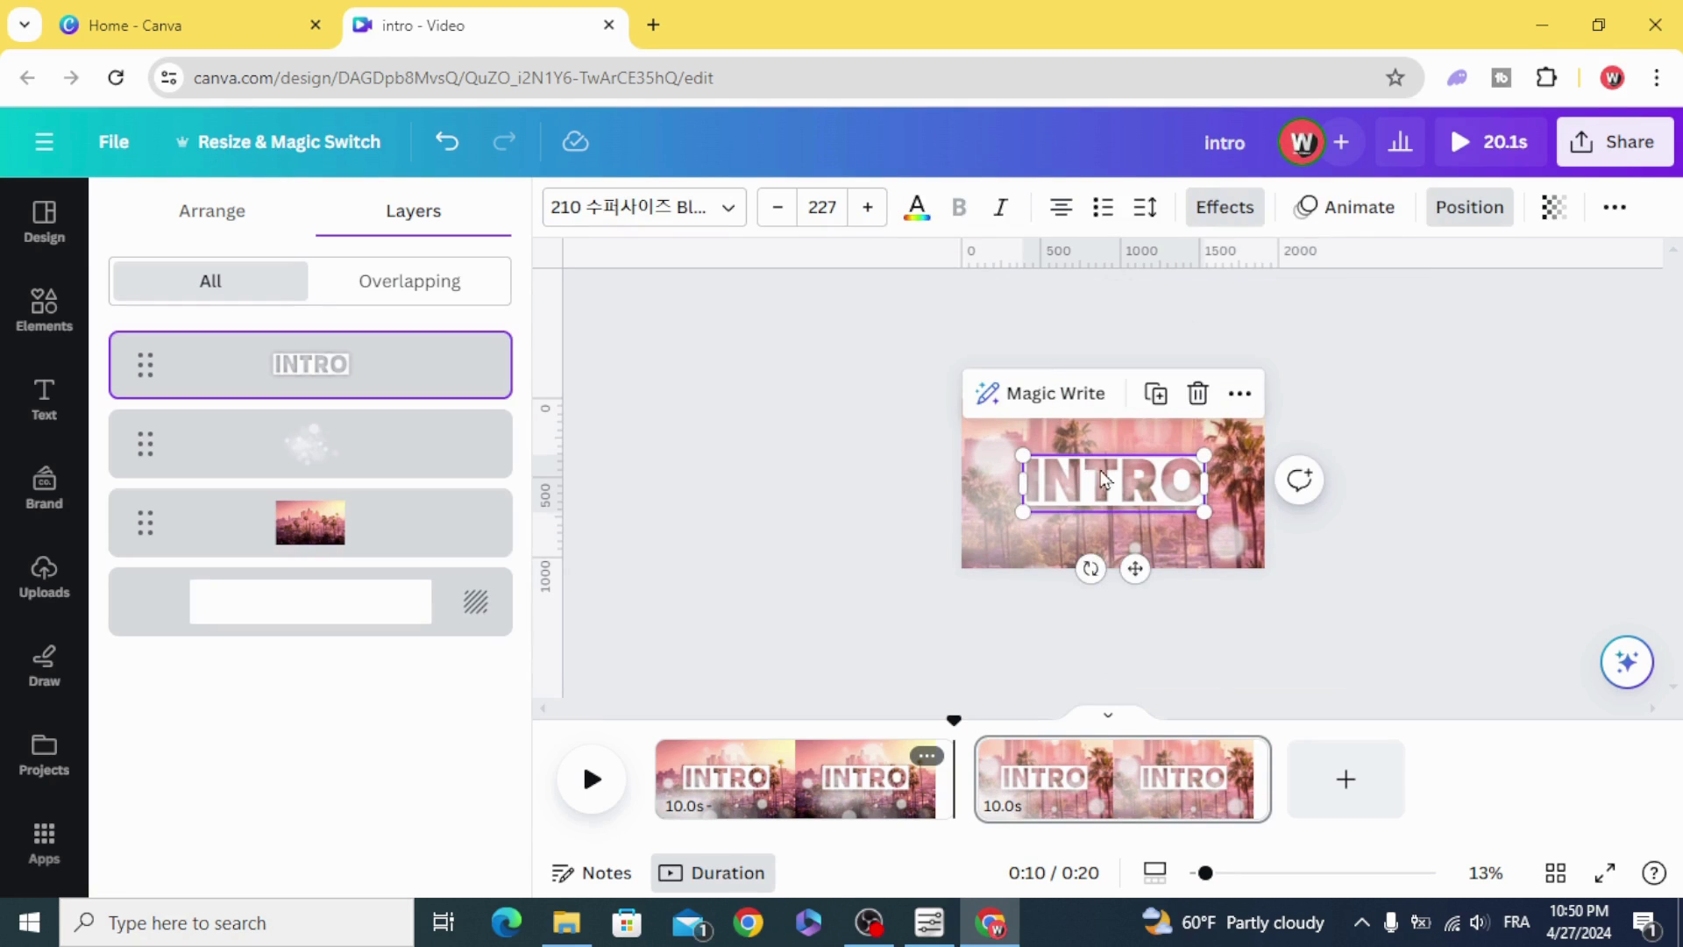
pyautogui.moveTo(1023, 455); pyautogui.dragTo(563, 277)
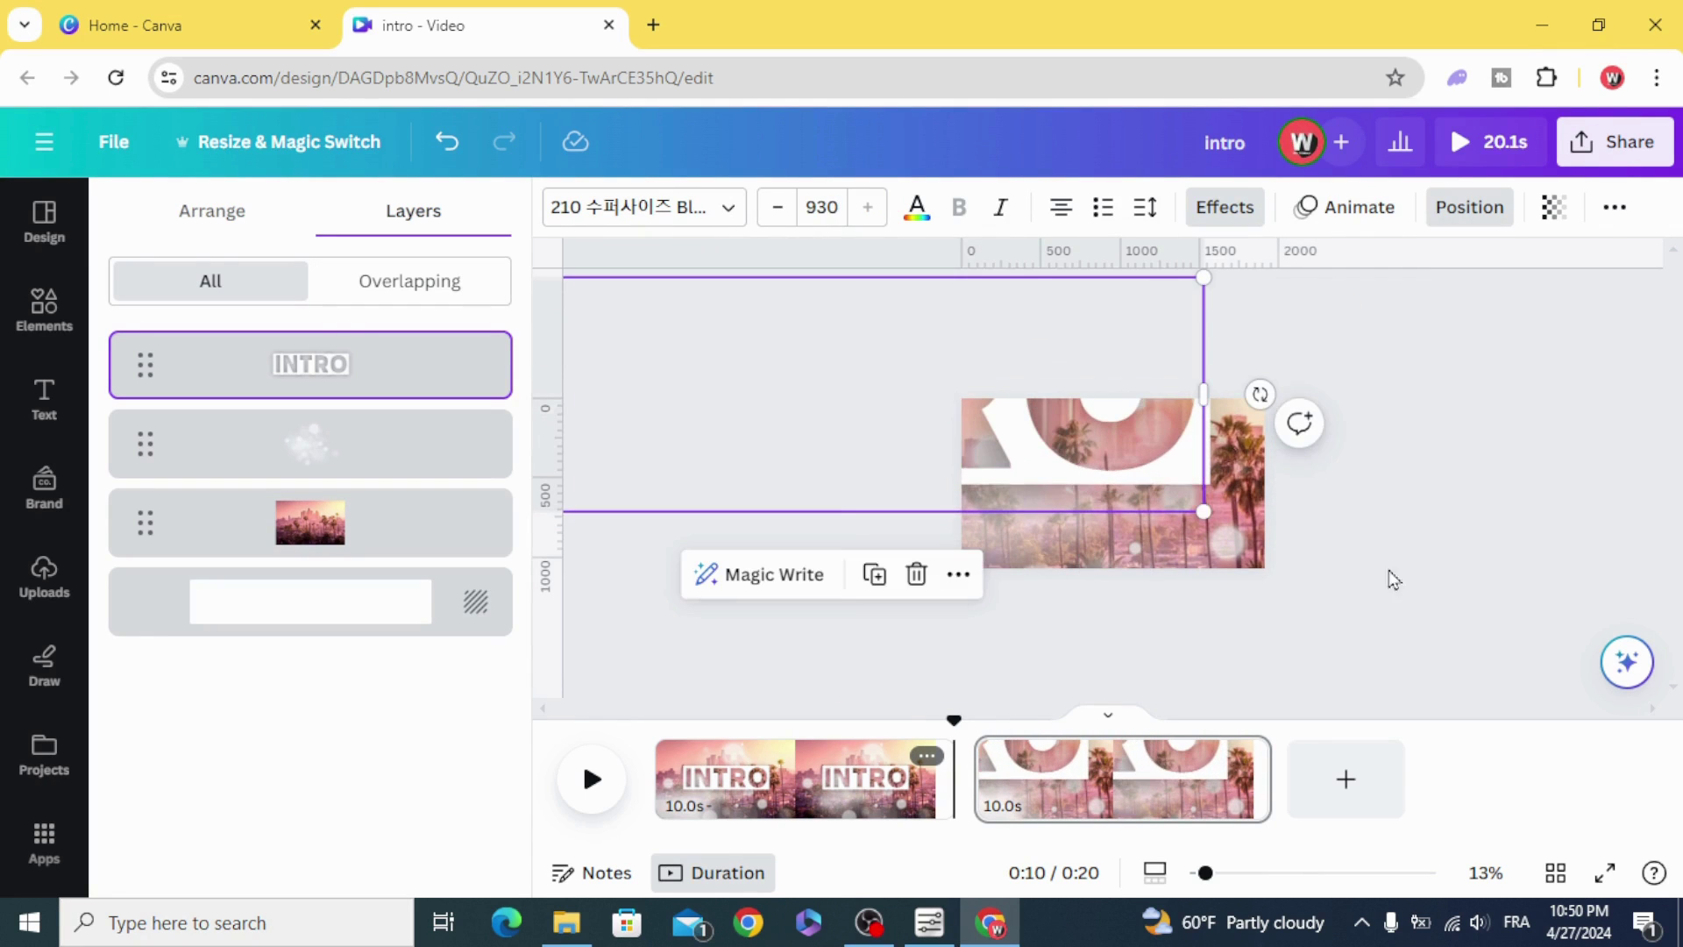
pyautogui.hotkey('ctrl', 'shift', '.')
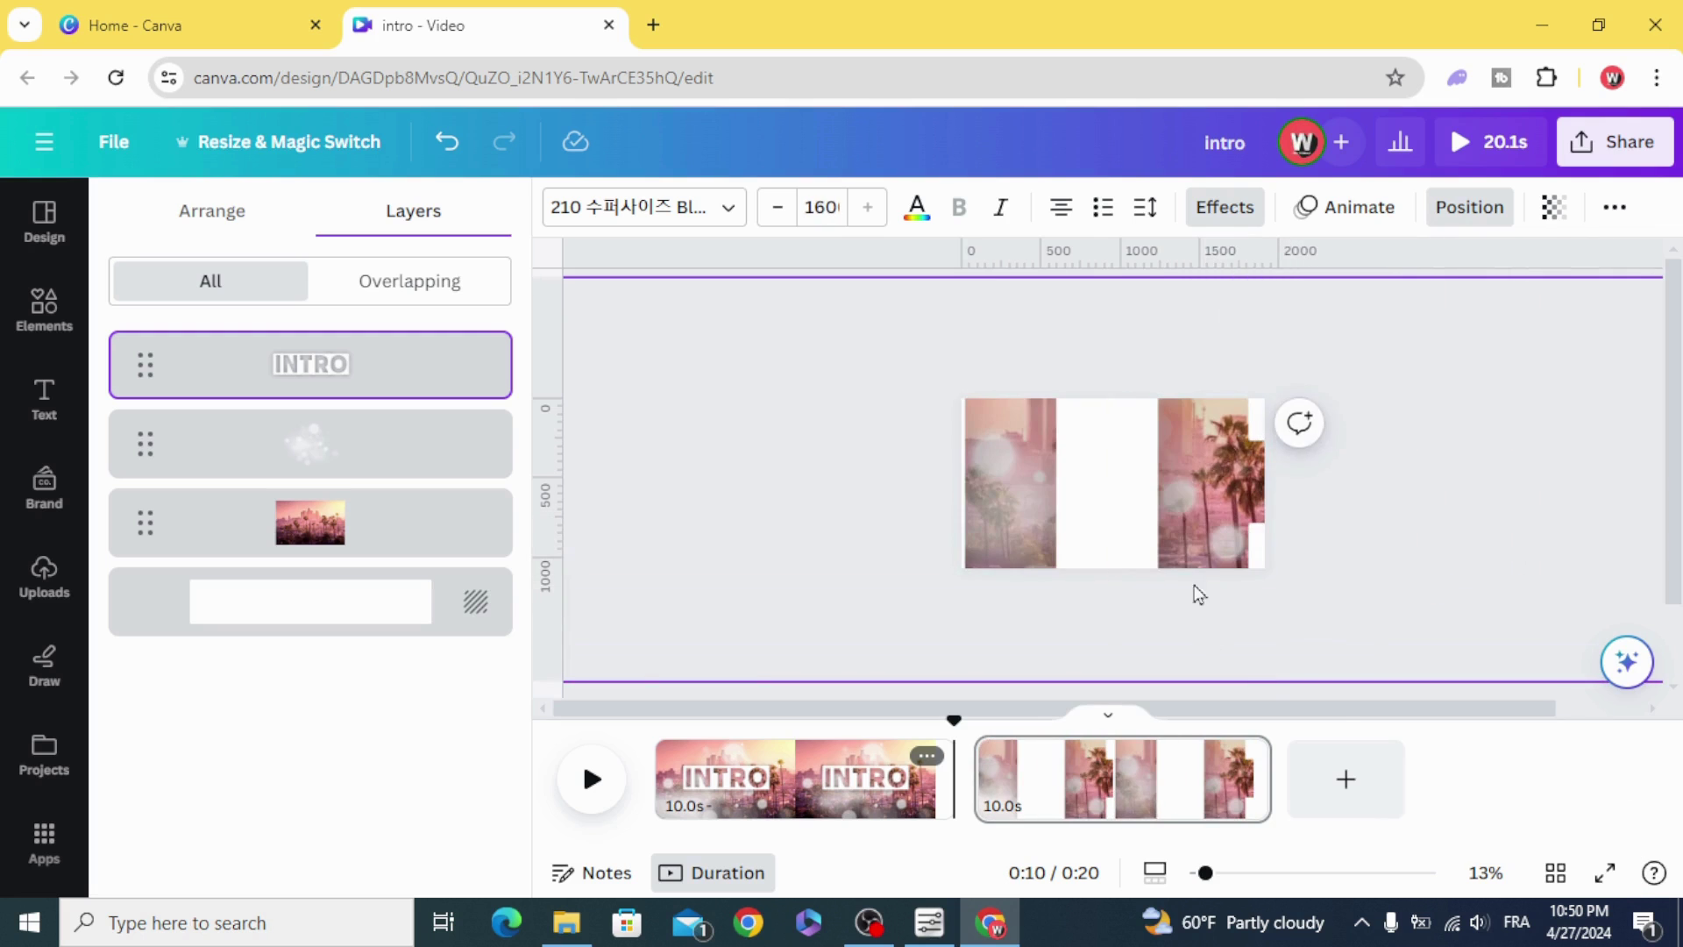
pyautogui.moveTo(1199, 595); pyautogui.dragTo(1504, 733)
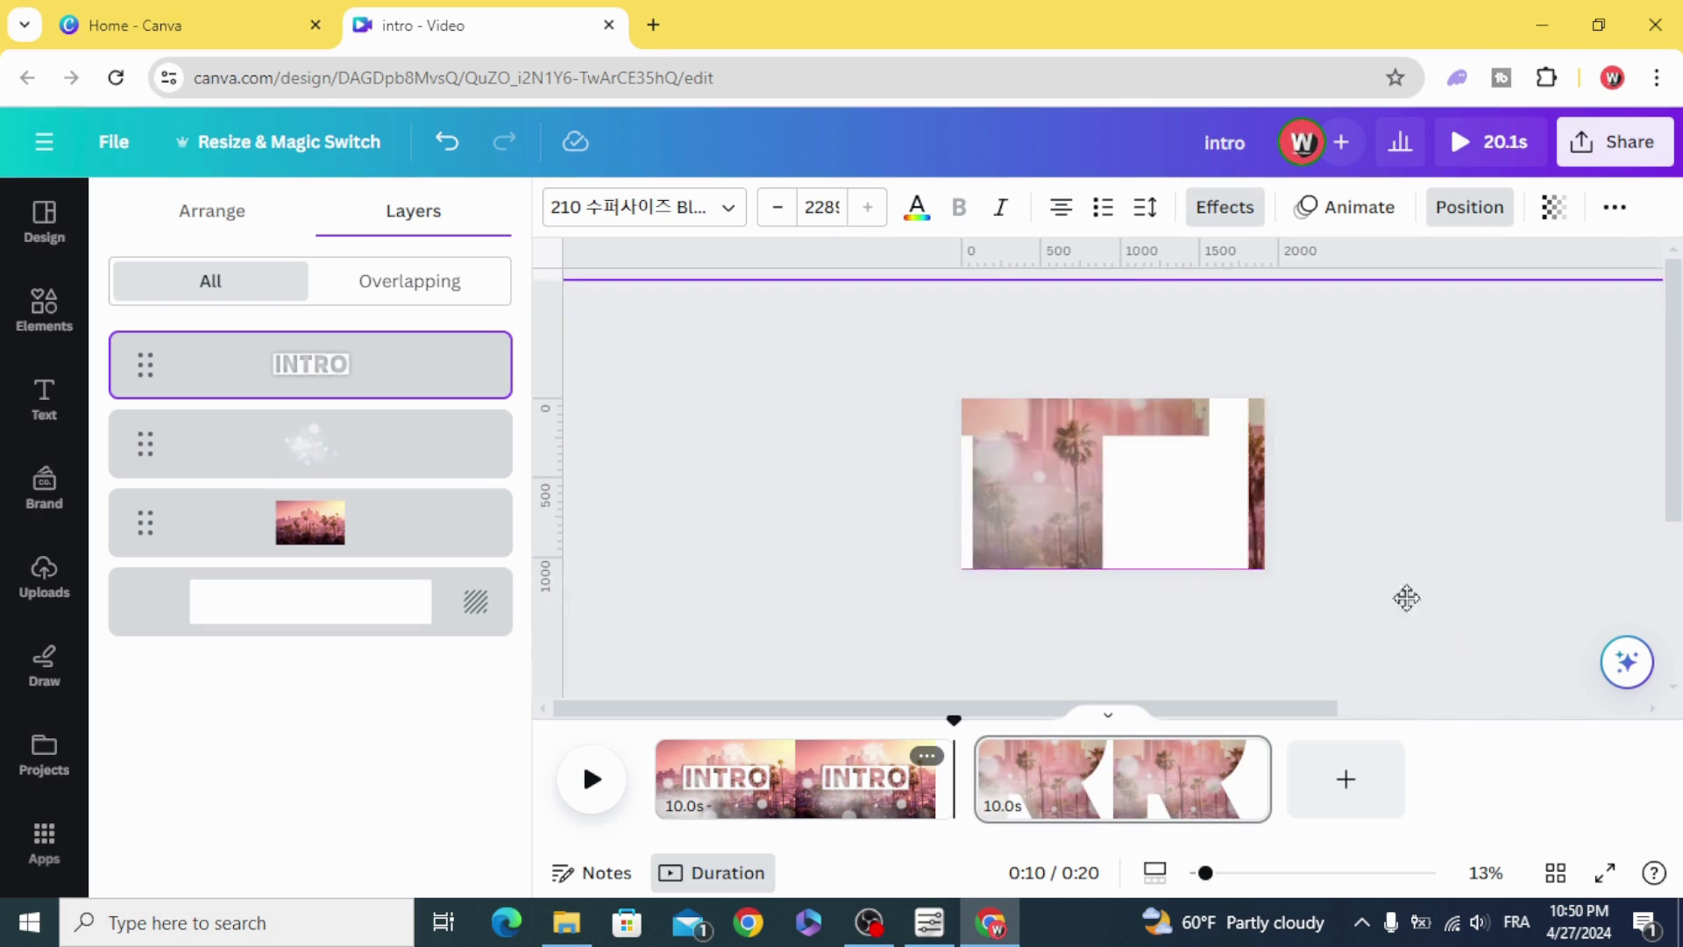
pyautogui.moveTo(1406, 597); pyautogui.dragTo(868, 263)
pyautogui.moveTo(1128, 538); pyautogui.dragTo(1208, 619)
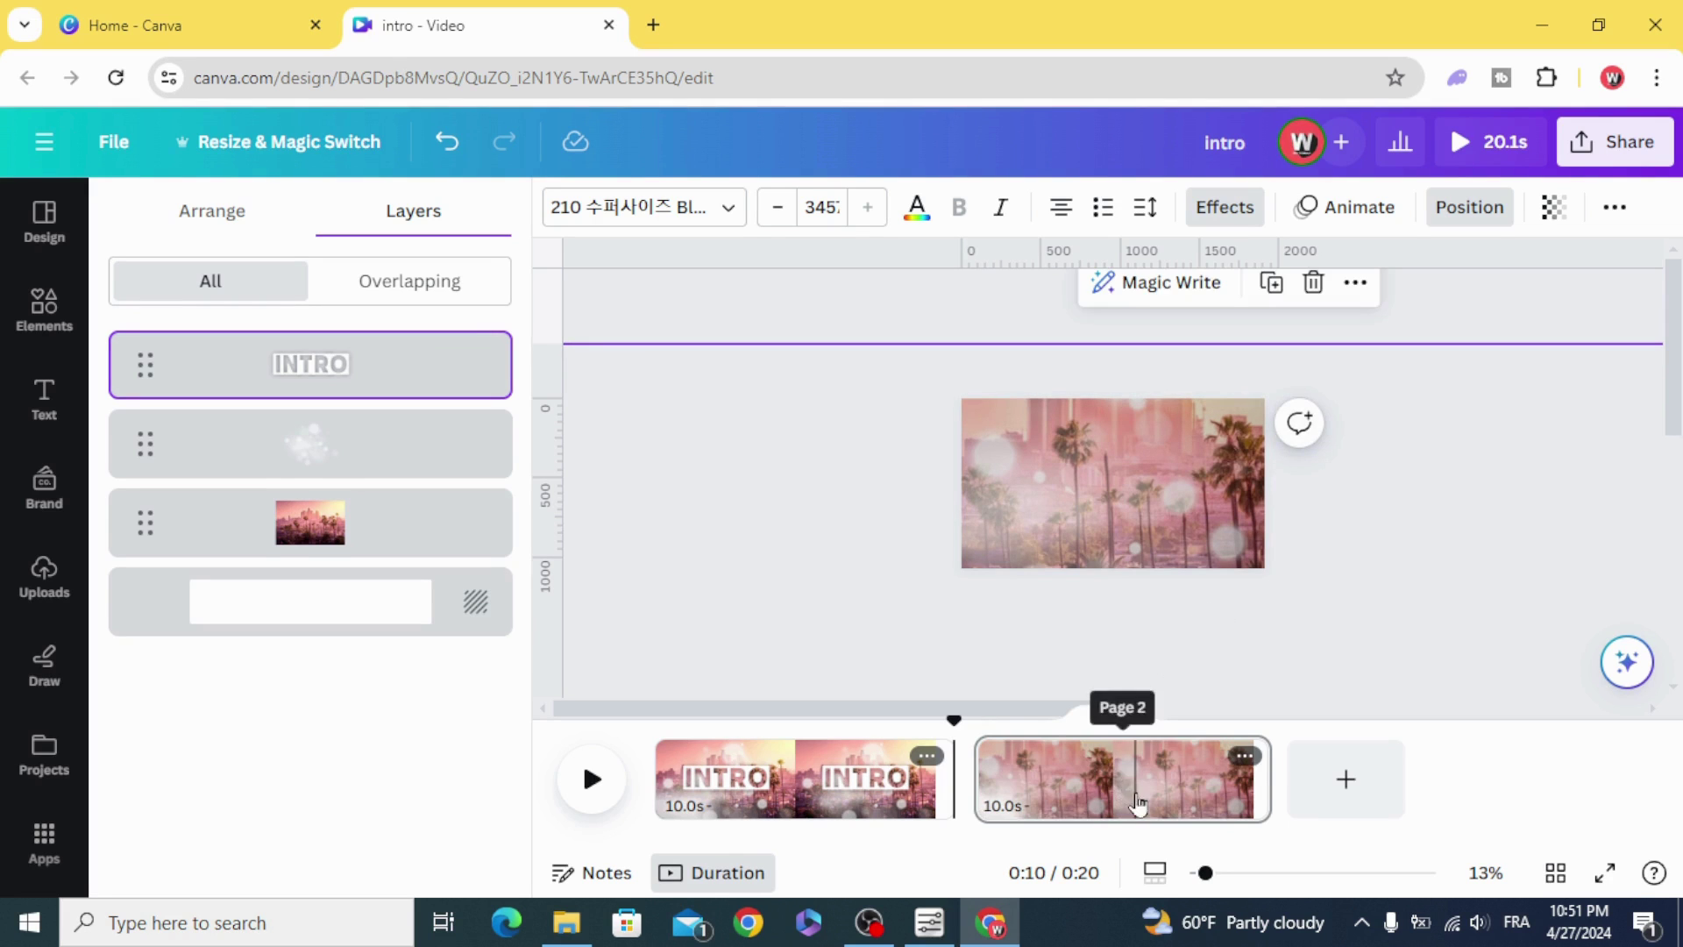
pyautogui.moveTo(1134, 802); pyautogui.dragTo(682, 803)
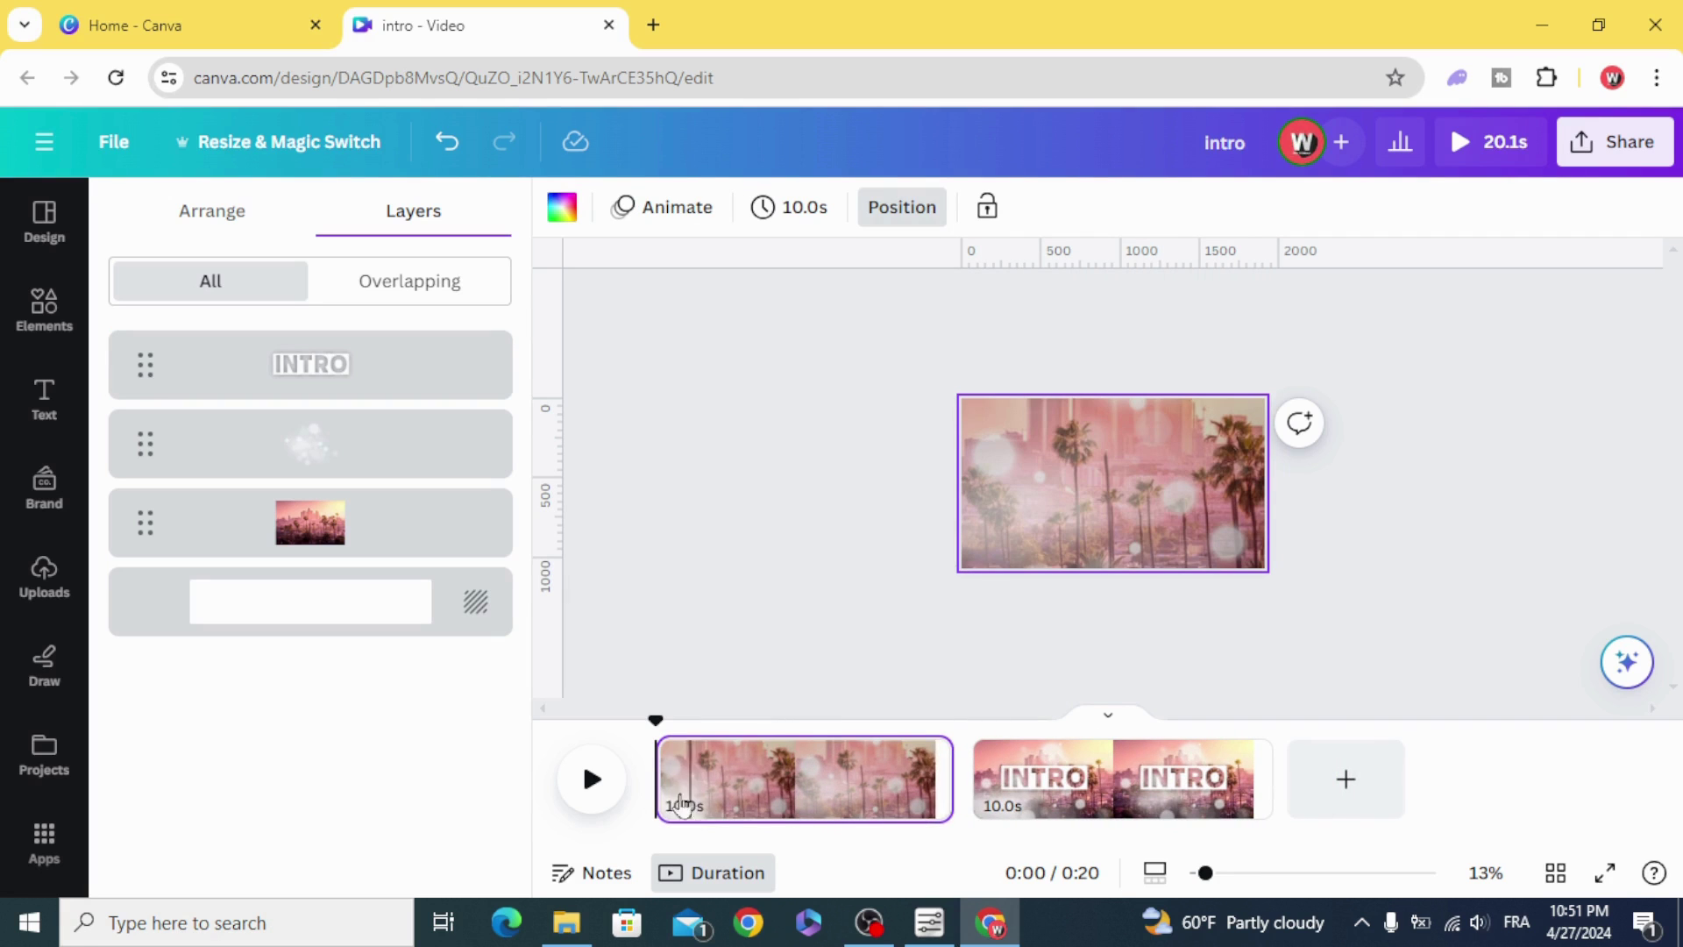
# - Insert a 5-second Match & Move transition between the pages, making each 7.5 s long
pyautogui.click(979, 802)
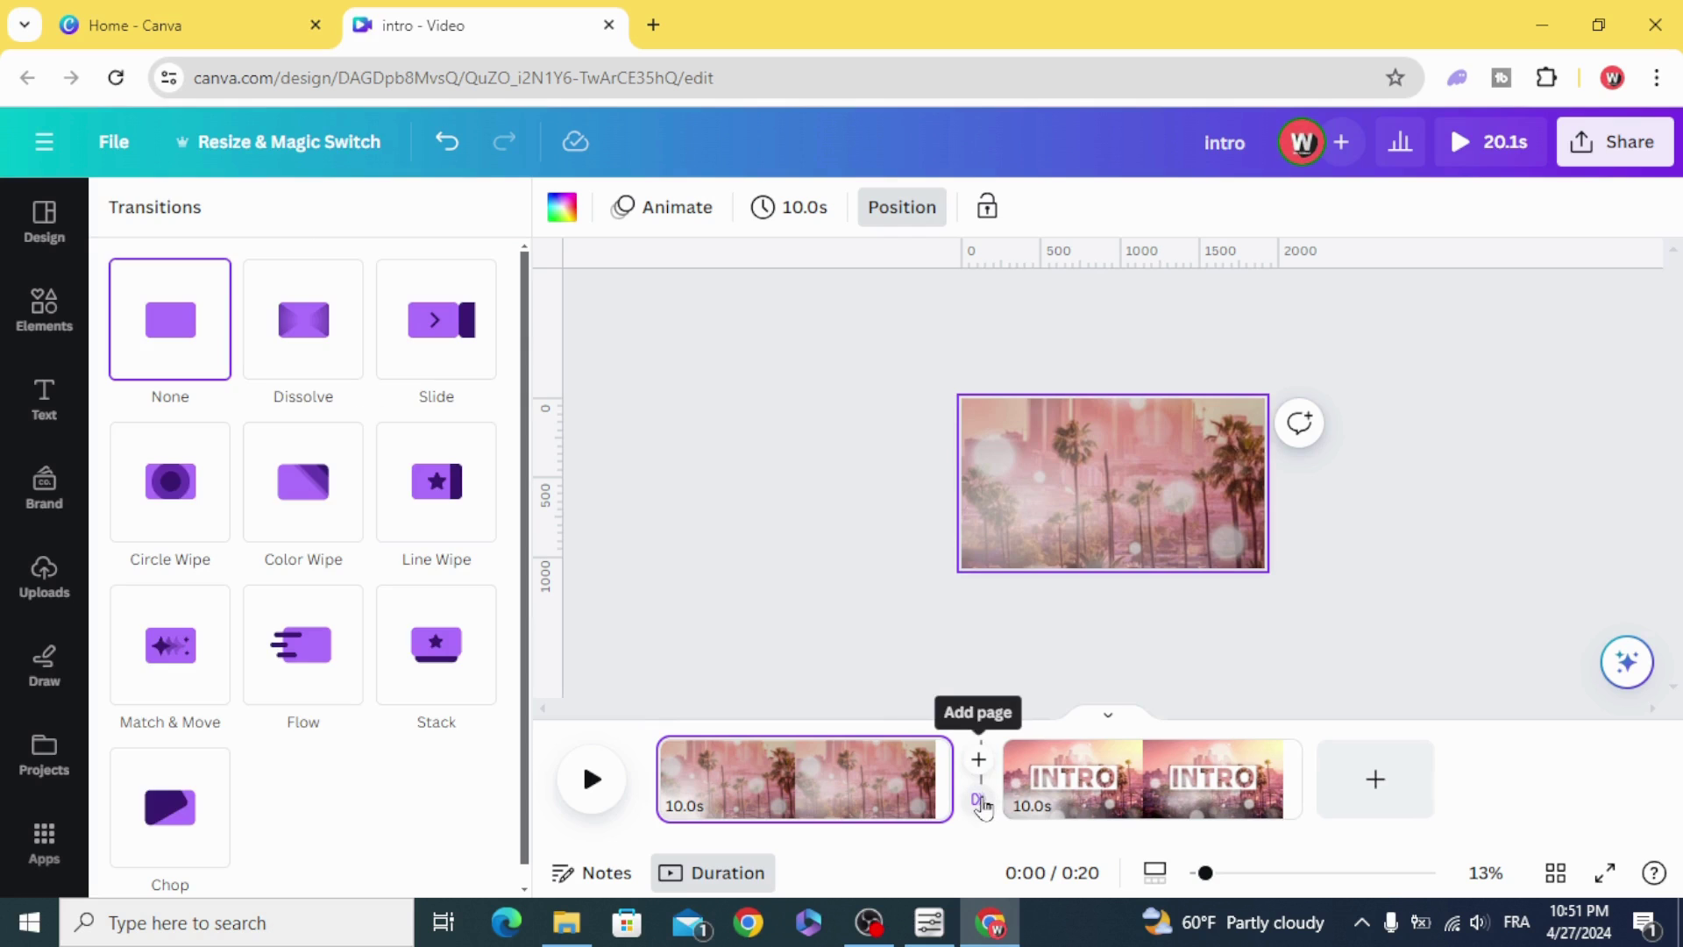
pyautogui.click(171, 647)
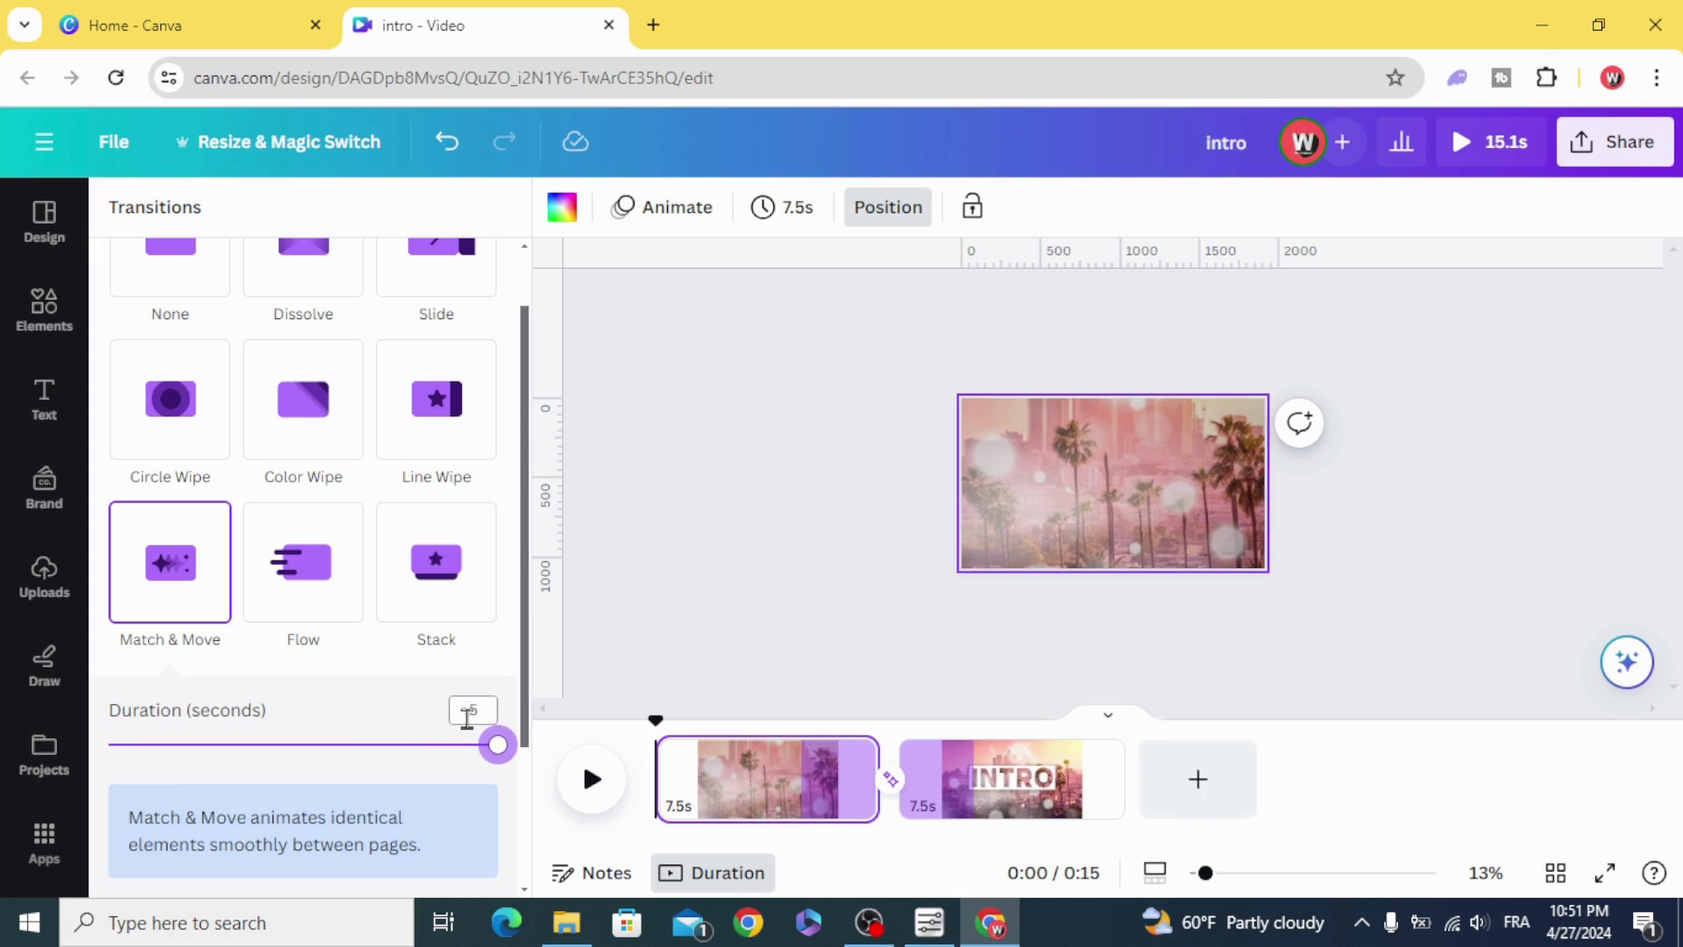
# - Download the design as an MP4 video
pyautogui.click(1624, 156)
pyautogui.scroll(-1, 1529, 392)
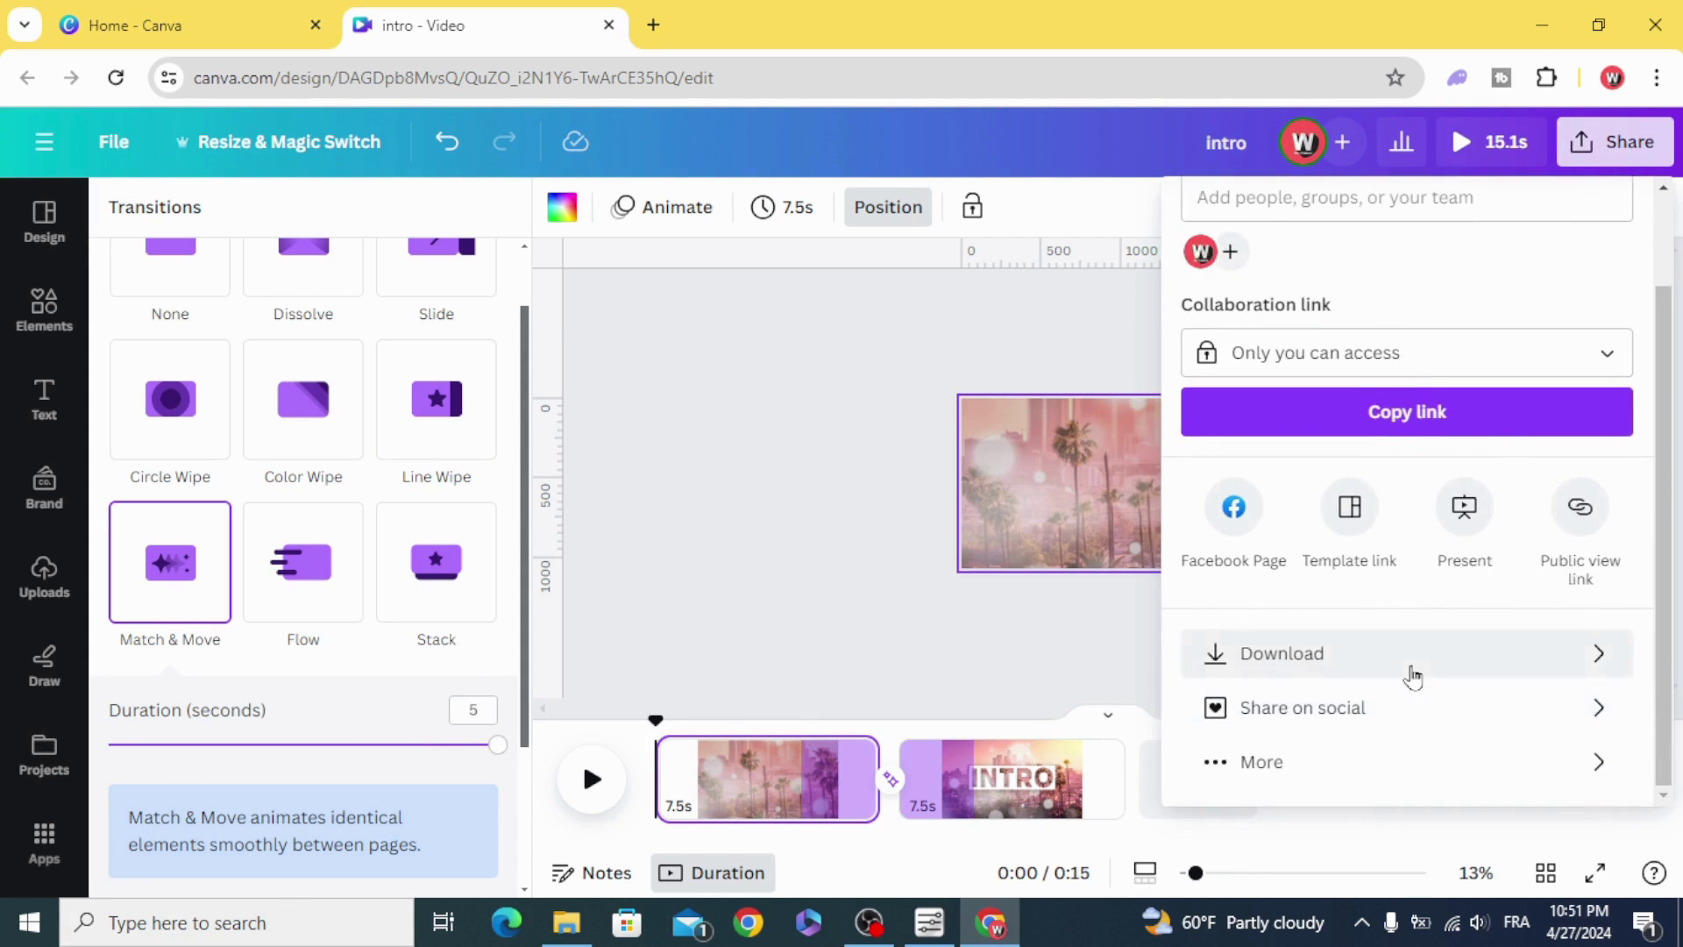
pyautogui.click(1409, 673)
pyautogui.click(1417, 687)
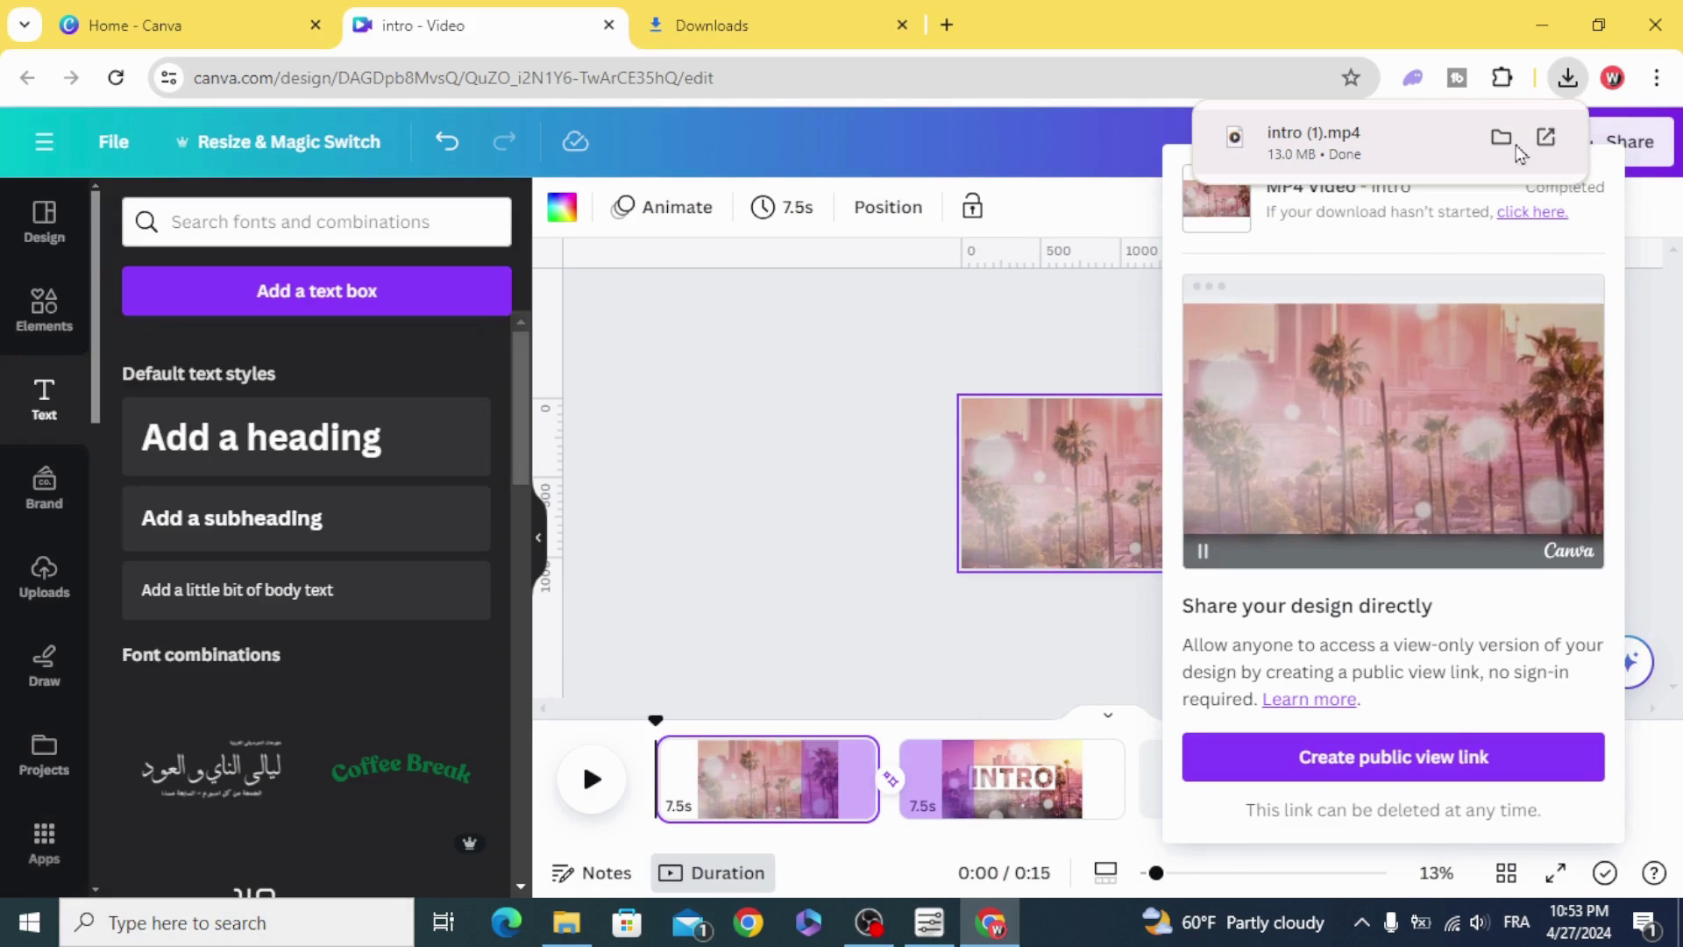
# - Upload the downloaded intro (1).mp4 into Canva from the browser's download history
pyautogui.click(1568, 78)
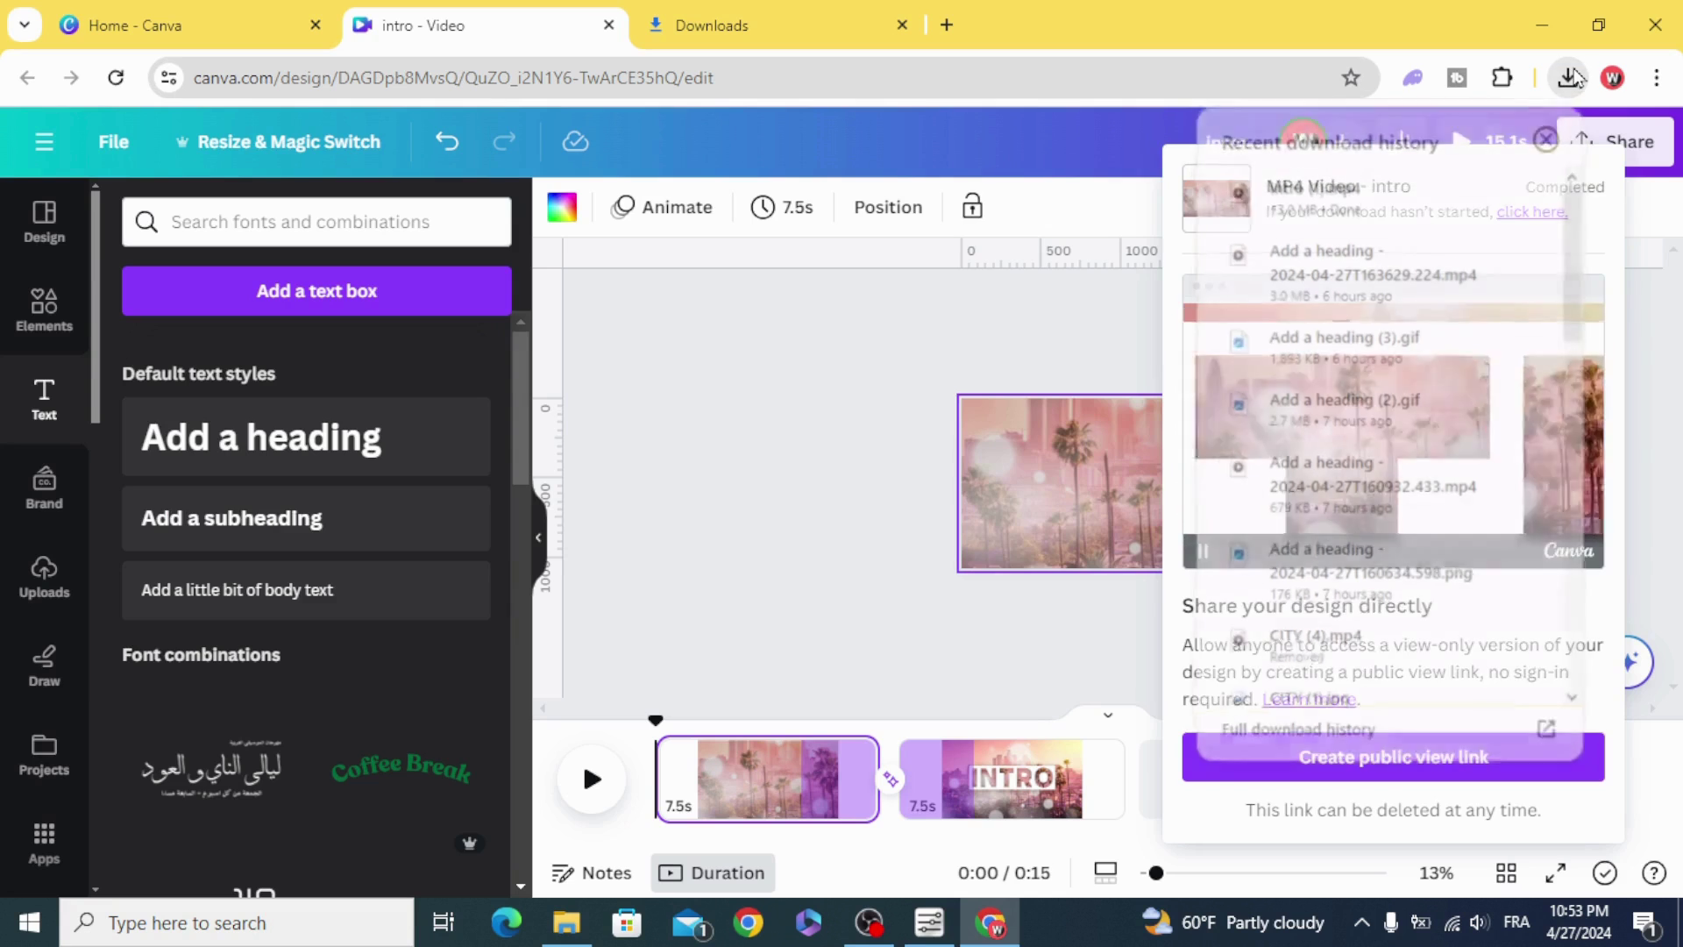
pyautogui.moveTo(1429, 193); pyautogui.dragTo(221, 571)
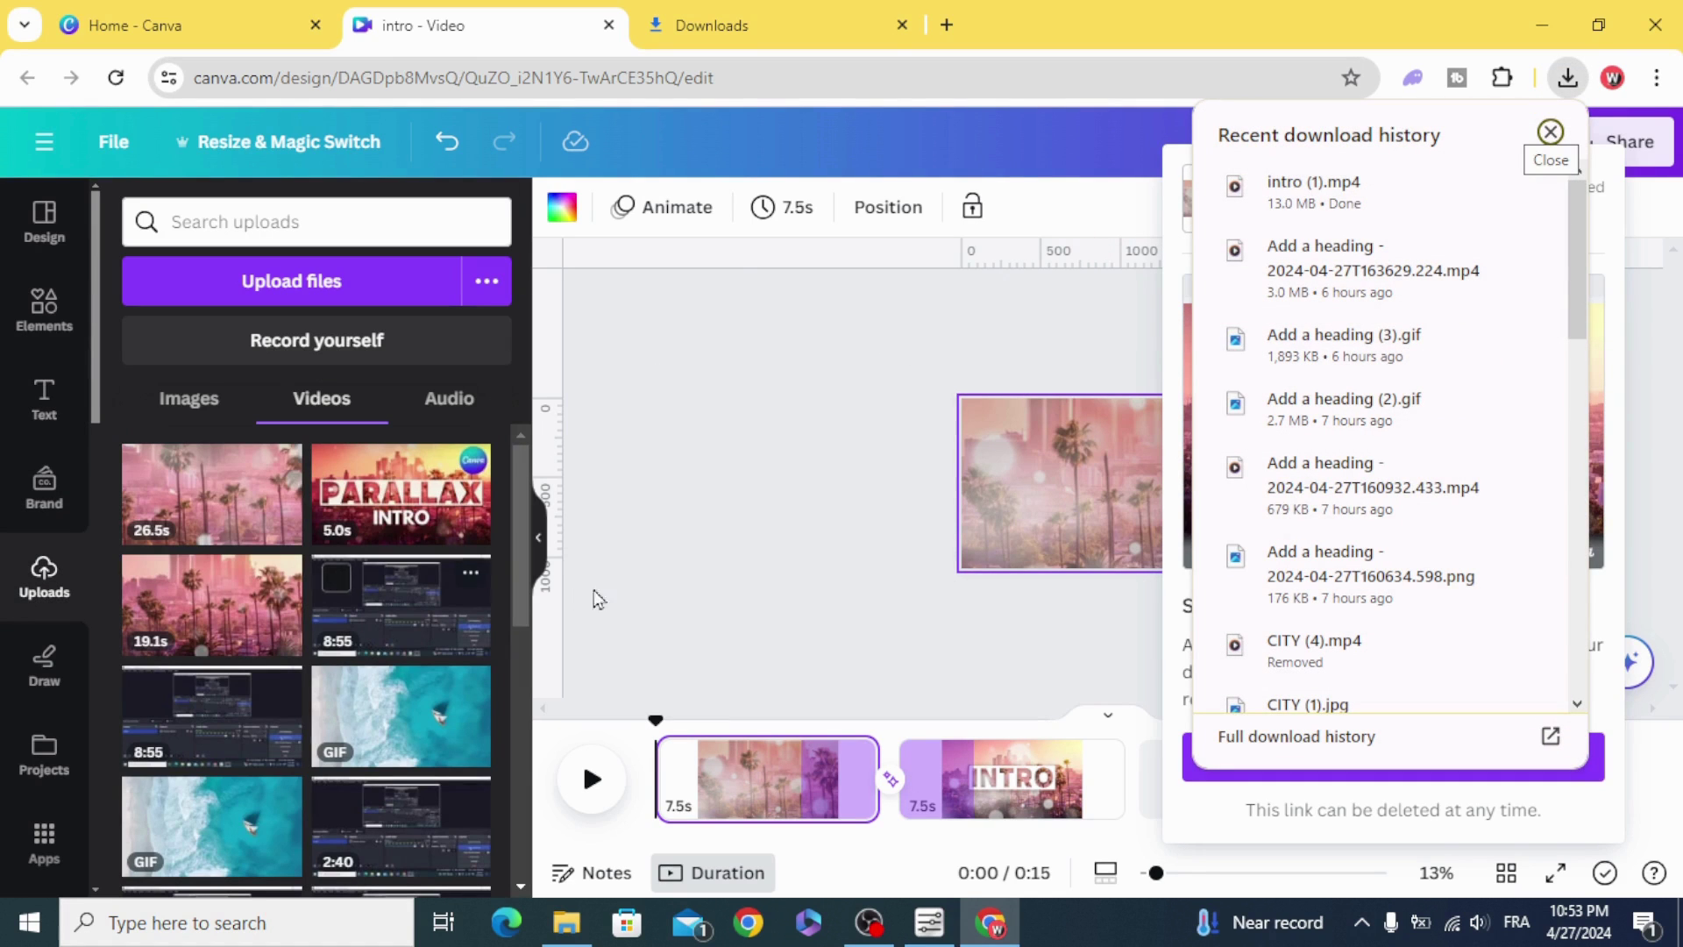
pyautogui.click(706, 491)
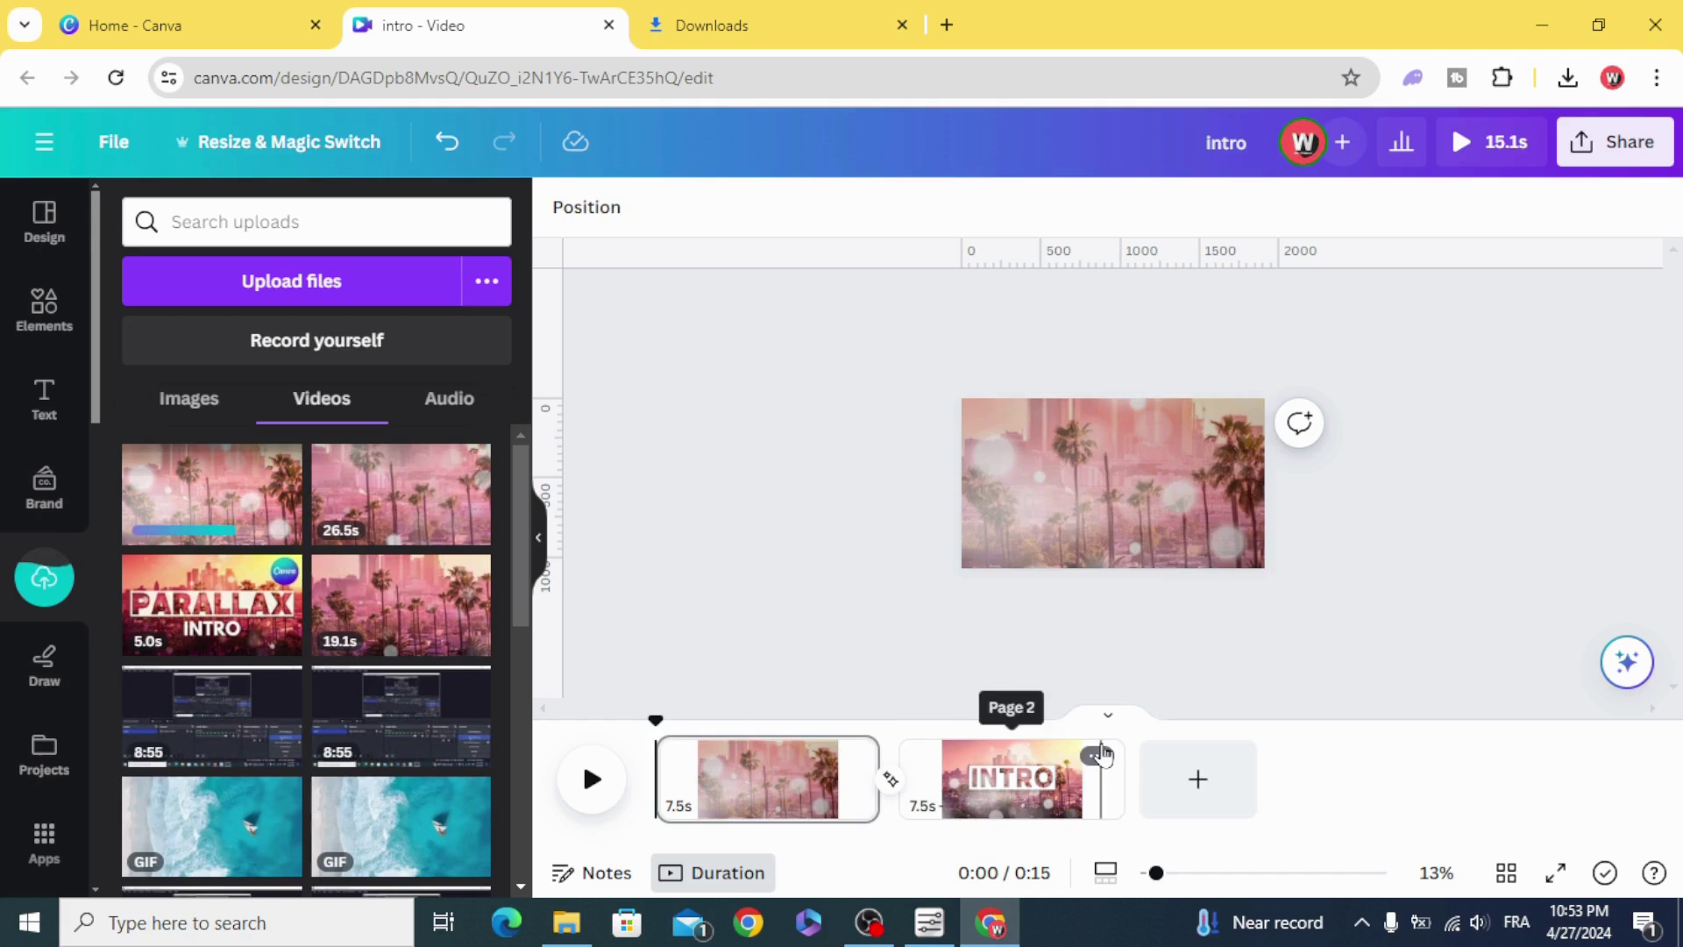
# - Delete both existing pages, including the INTRO text page and the 10-second page
pyautogui.click(1103, 755)
pyautogui.click(1096, 758)
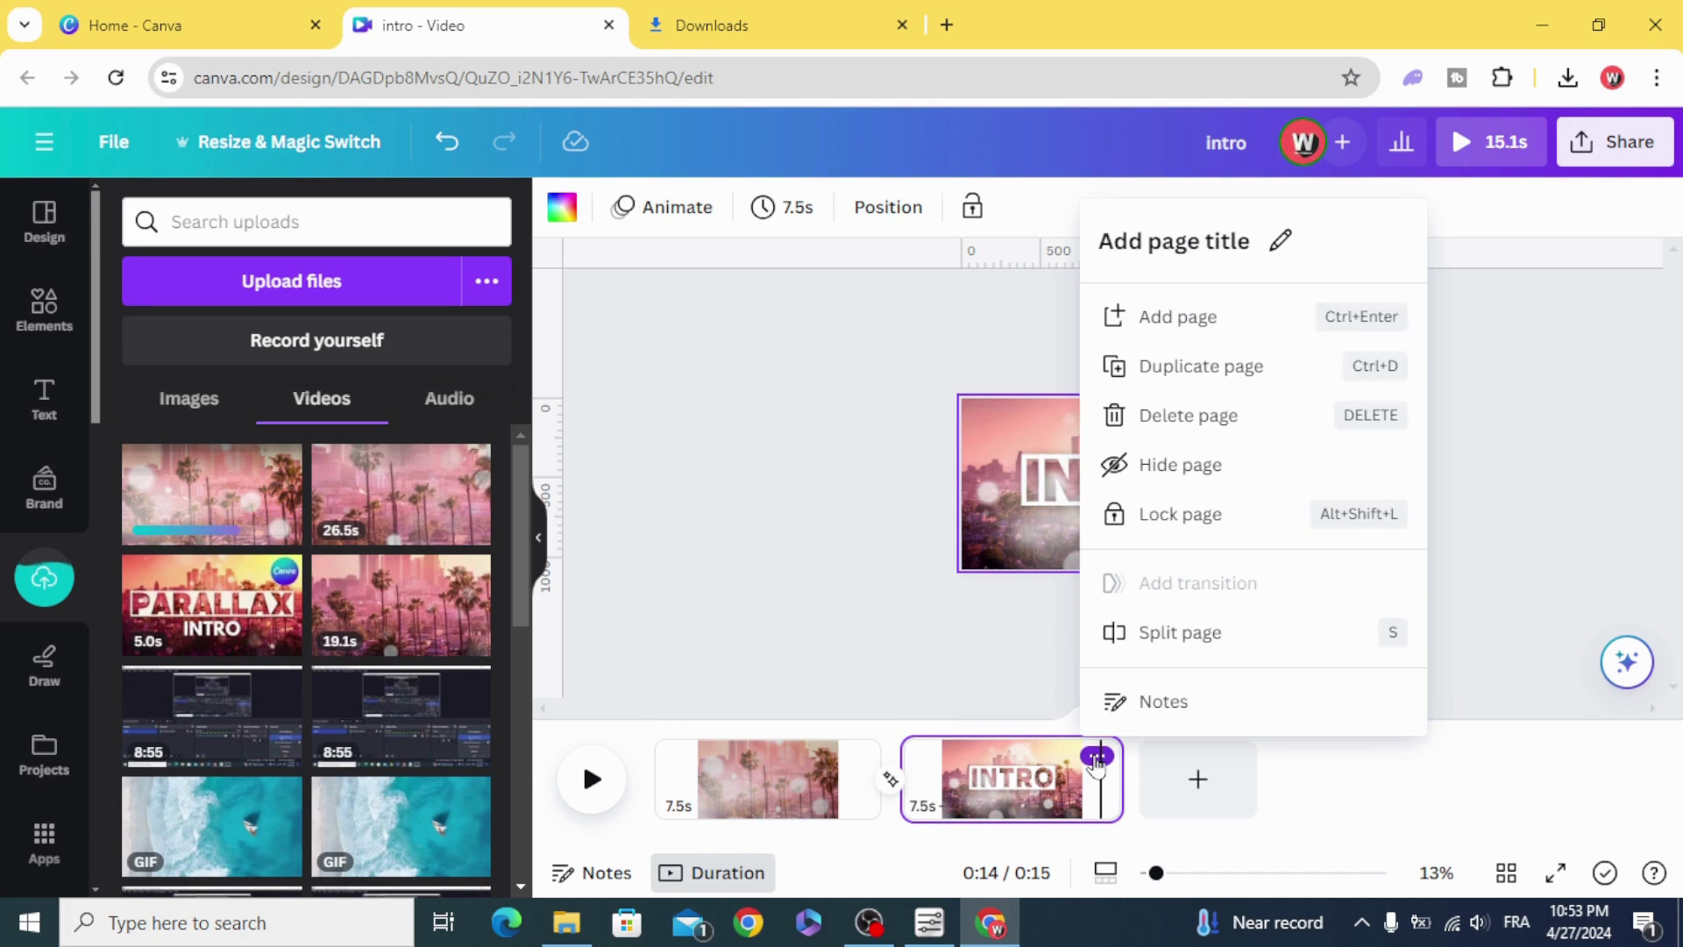
pyautogui.click(1162, 437)
pyautogui.click(929, 757)
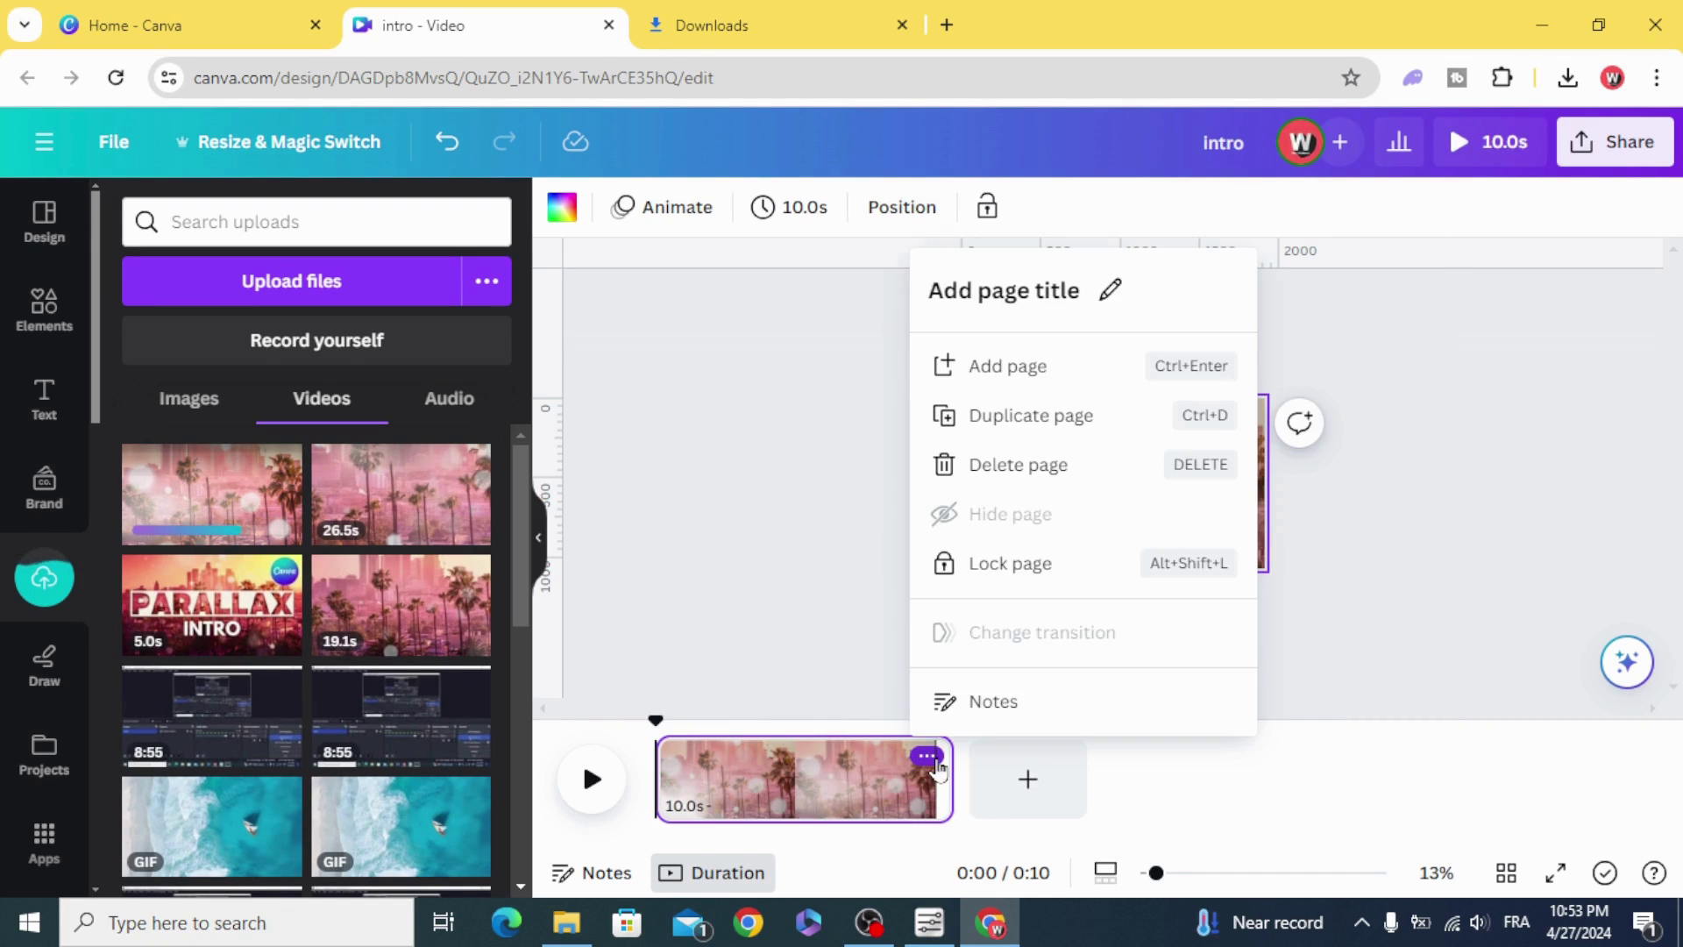
pyautogui.click(1032, 479)
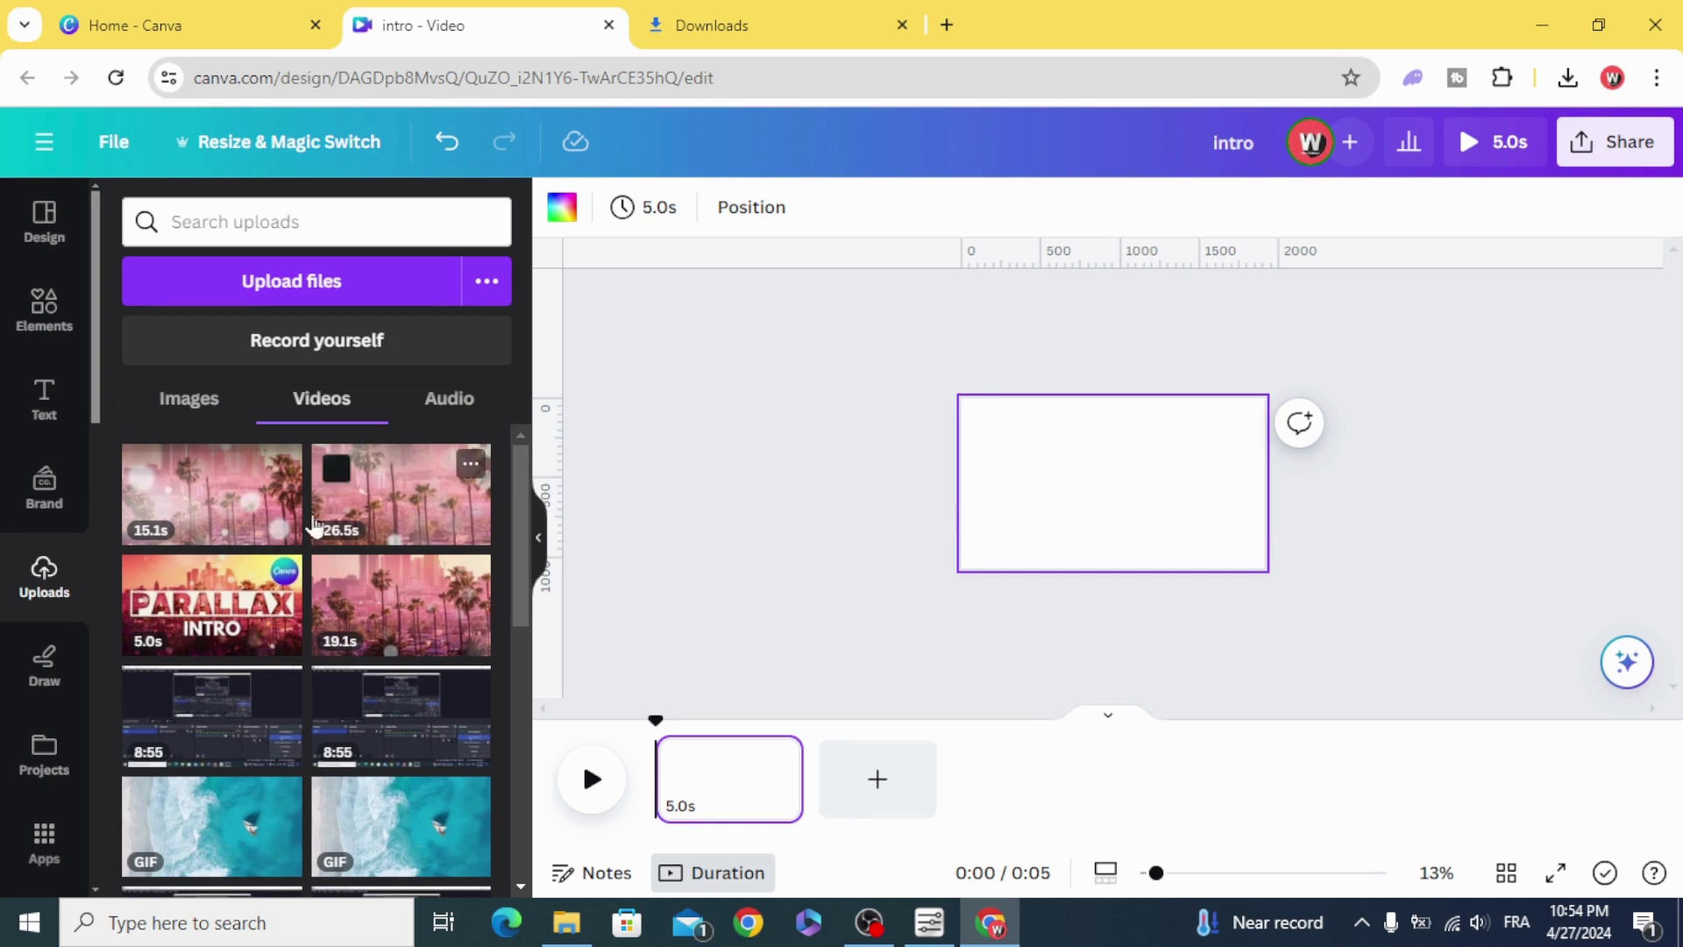
# - Place the 15.1s uploaded video on the blank page and set it as the page background
pyautogui.moveTo(239, 500); pyautogui.dragTo(984, 544)
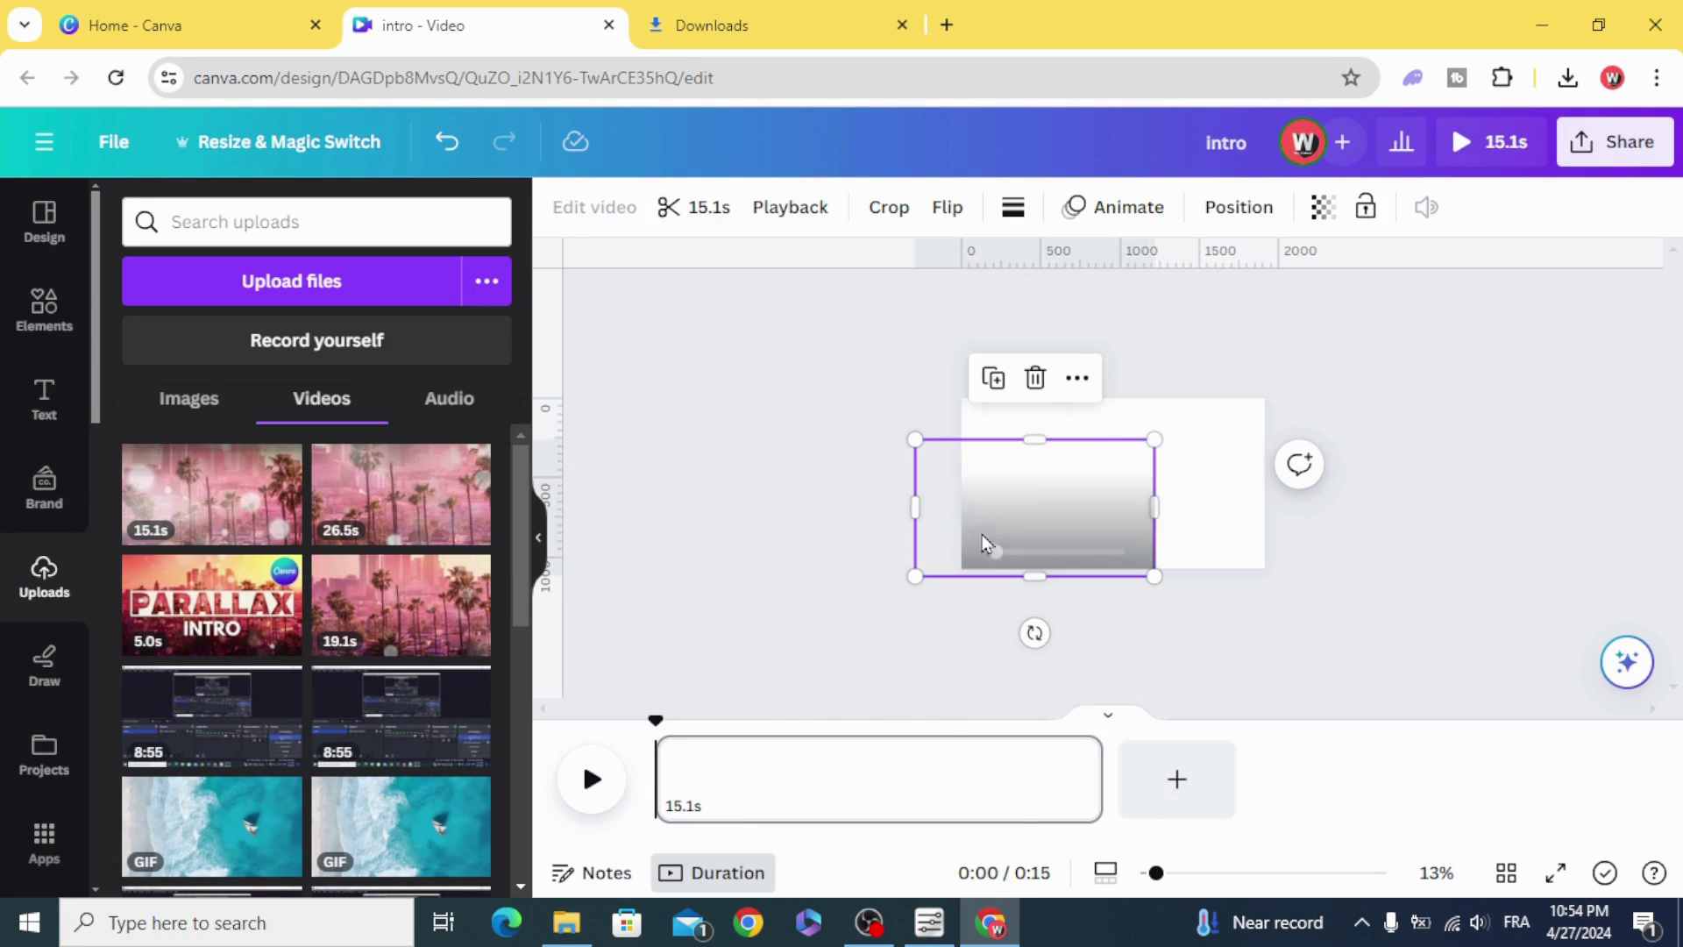
pyautogui.moveTo(1010, 466); pyautogui.dragTo(1074, 427)
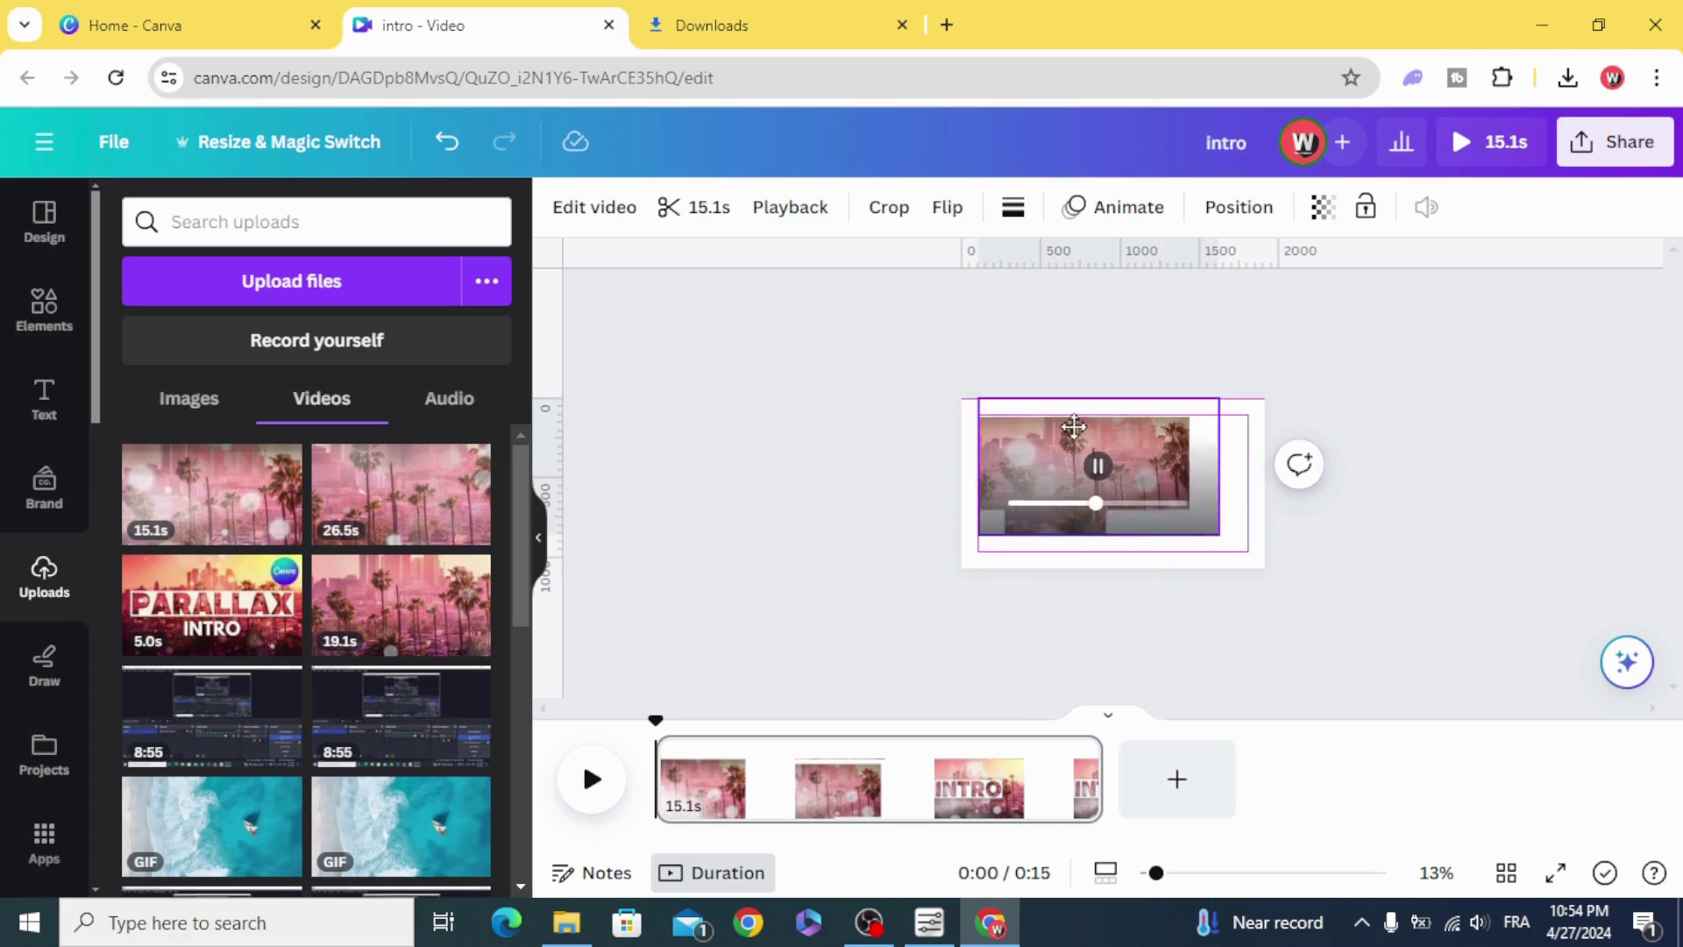
pyautogui.rightClick(1072, 430)
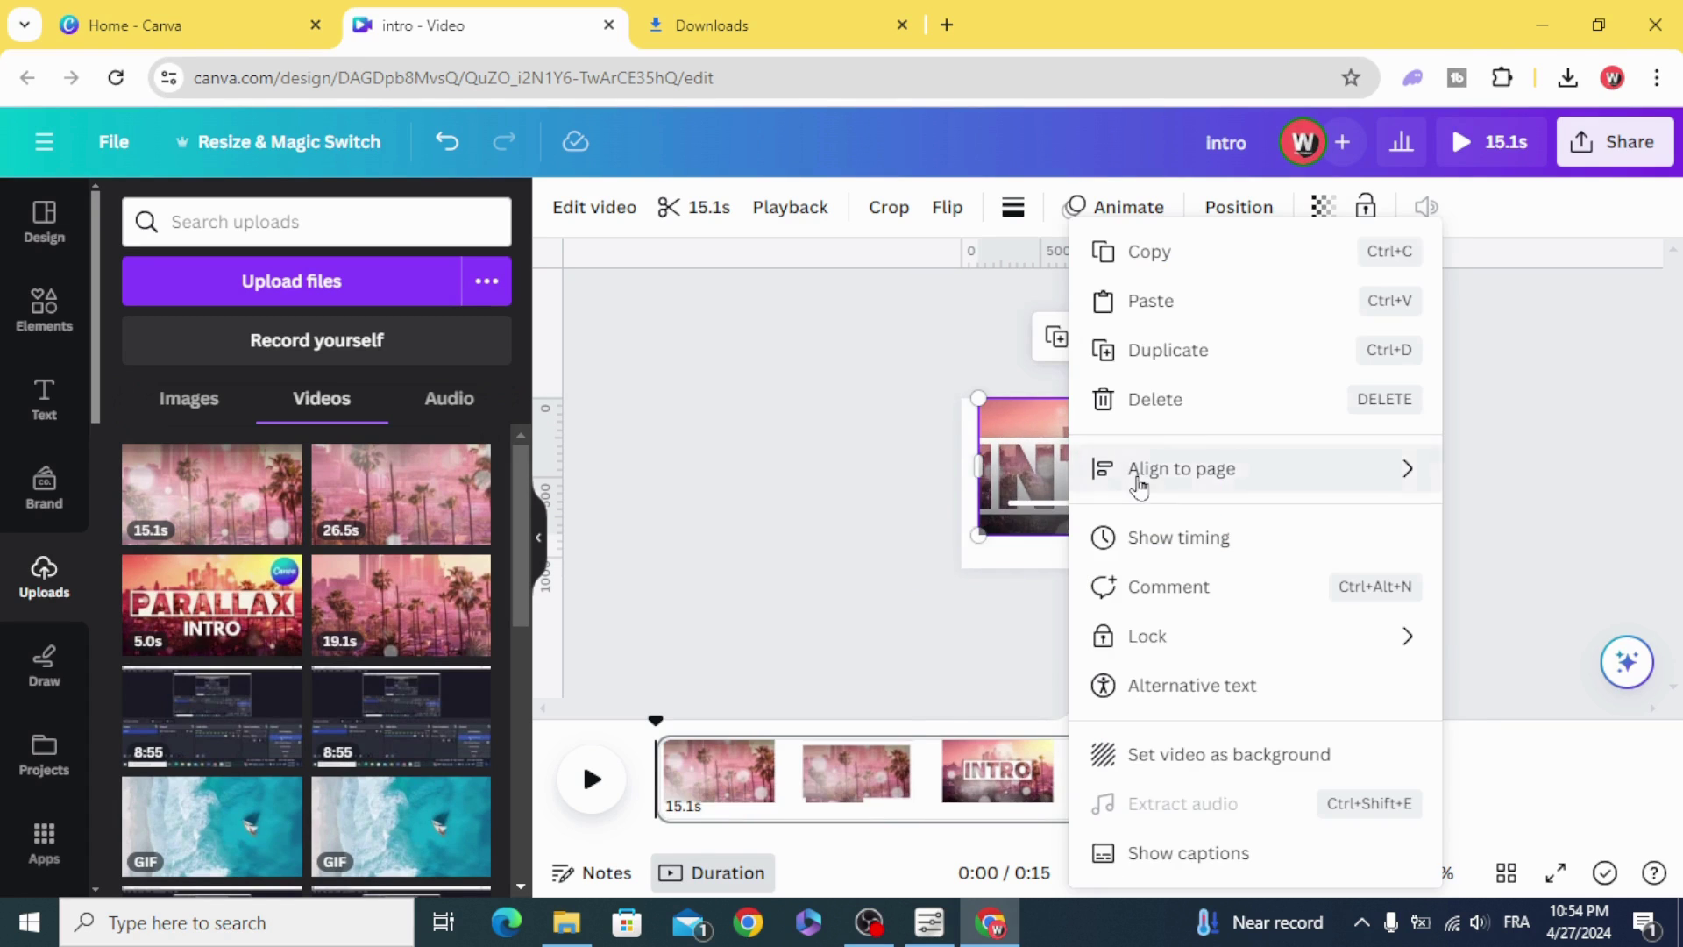
pyautogui.click(1279, 756)
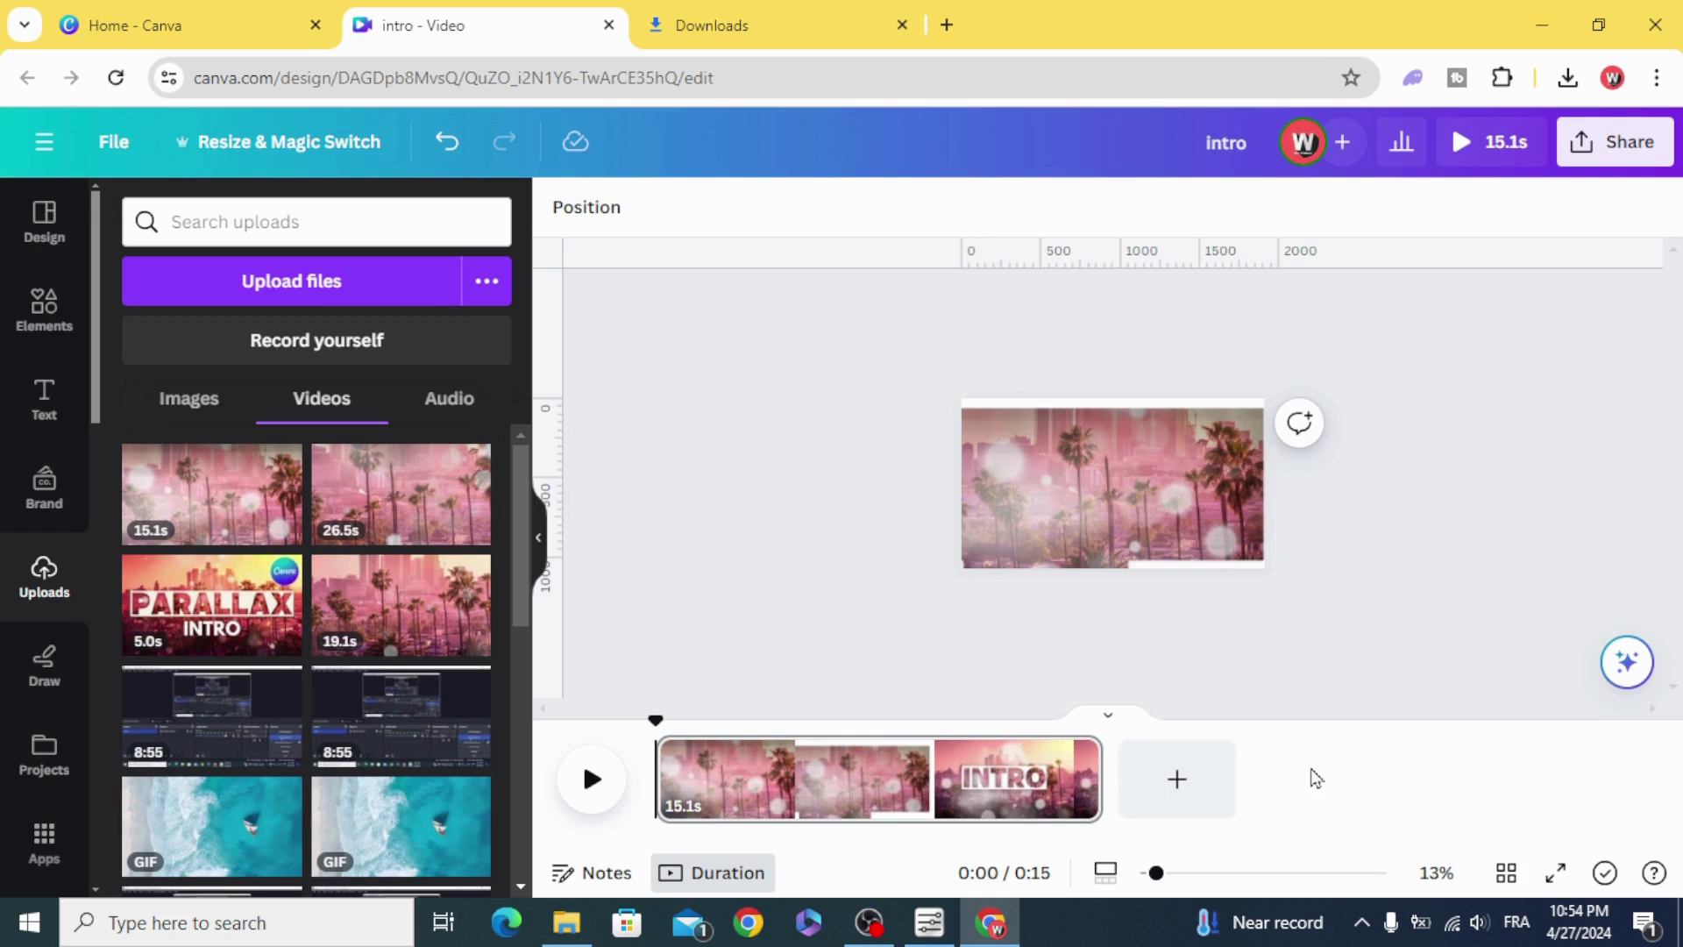
# - Split the intro video at 0:05 and again at a later playhead position
pyautogui.moveTo(1155, 873); pyautogui.dragTo(1187, 873)
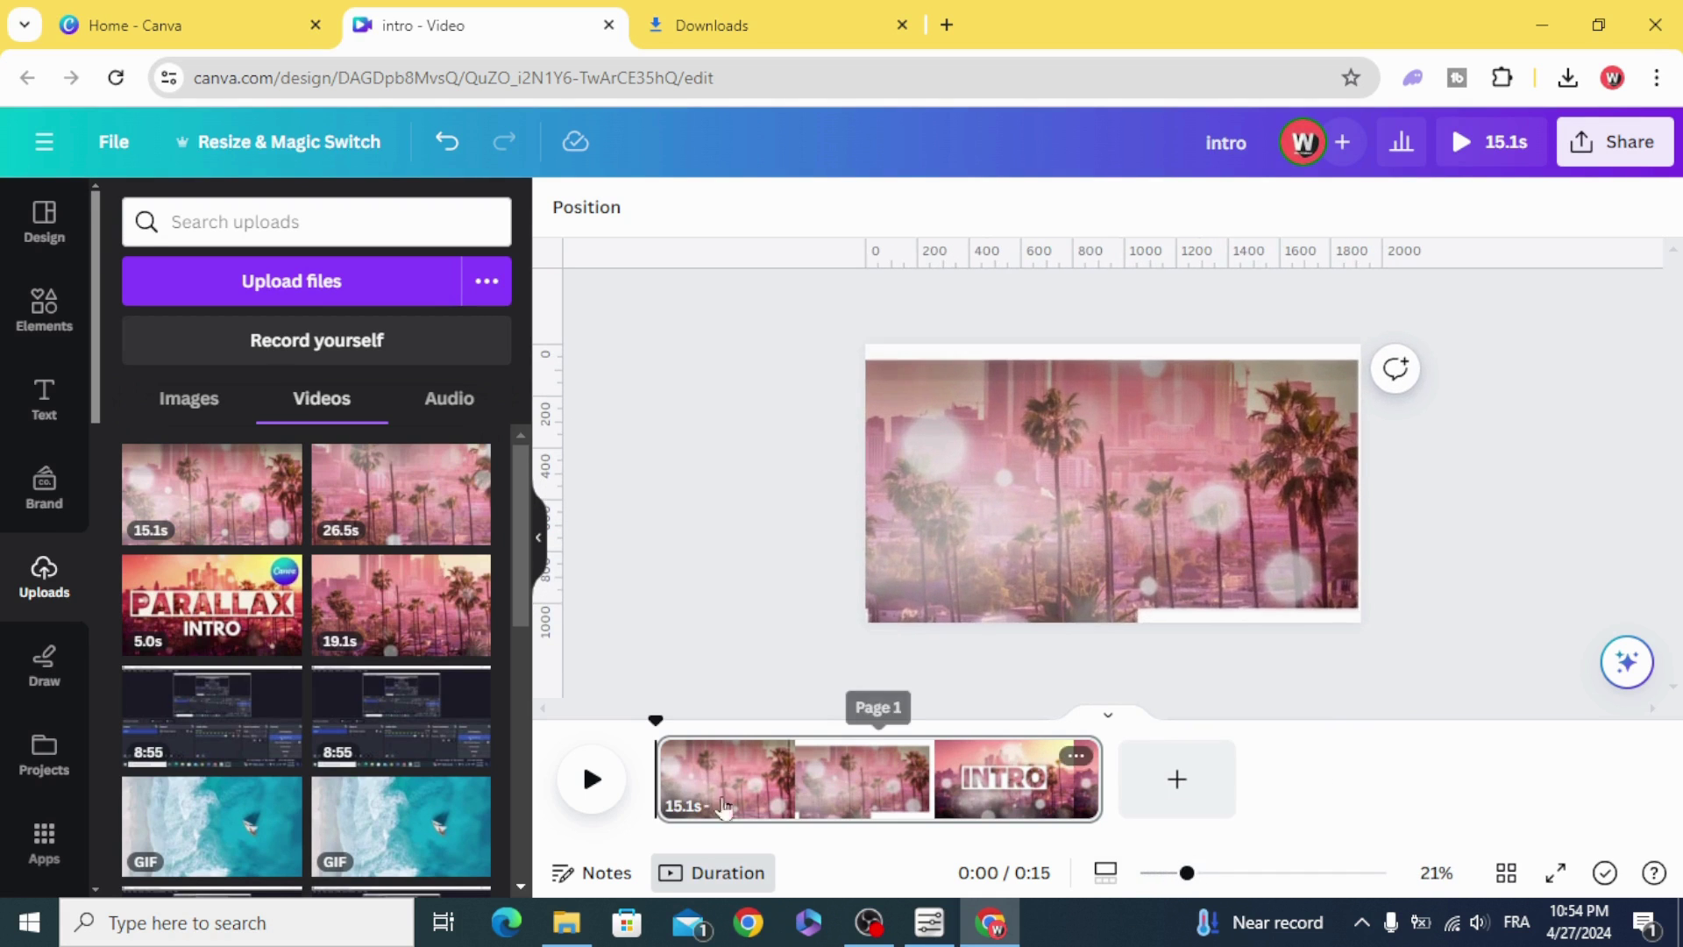
pyautogui.click(591, 780)
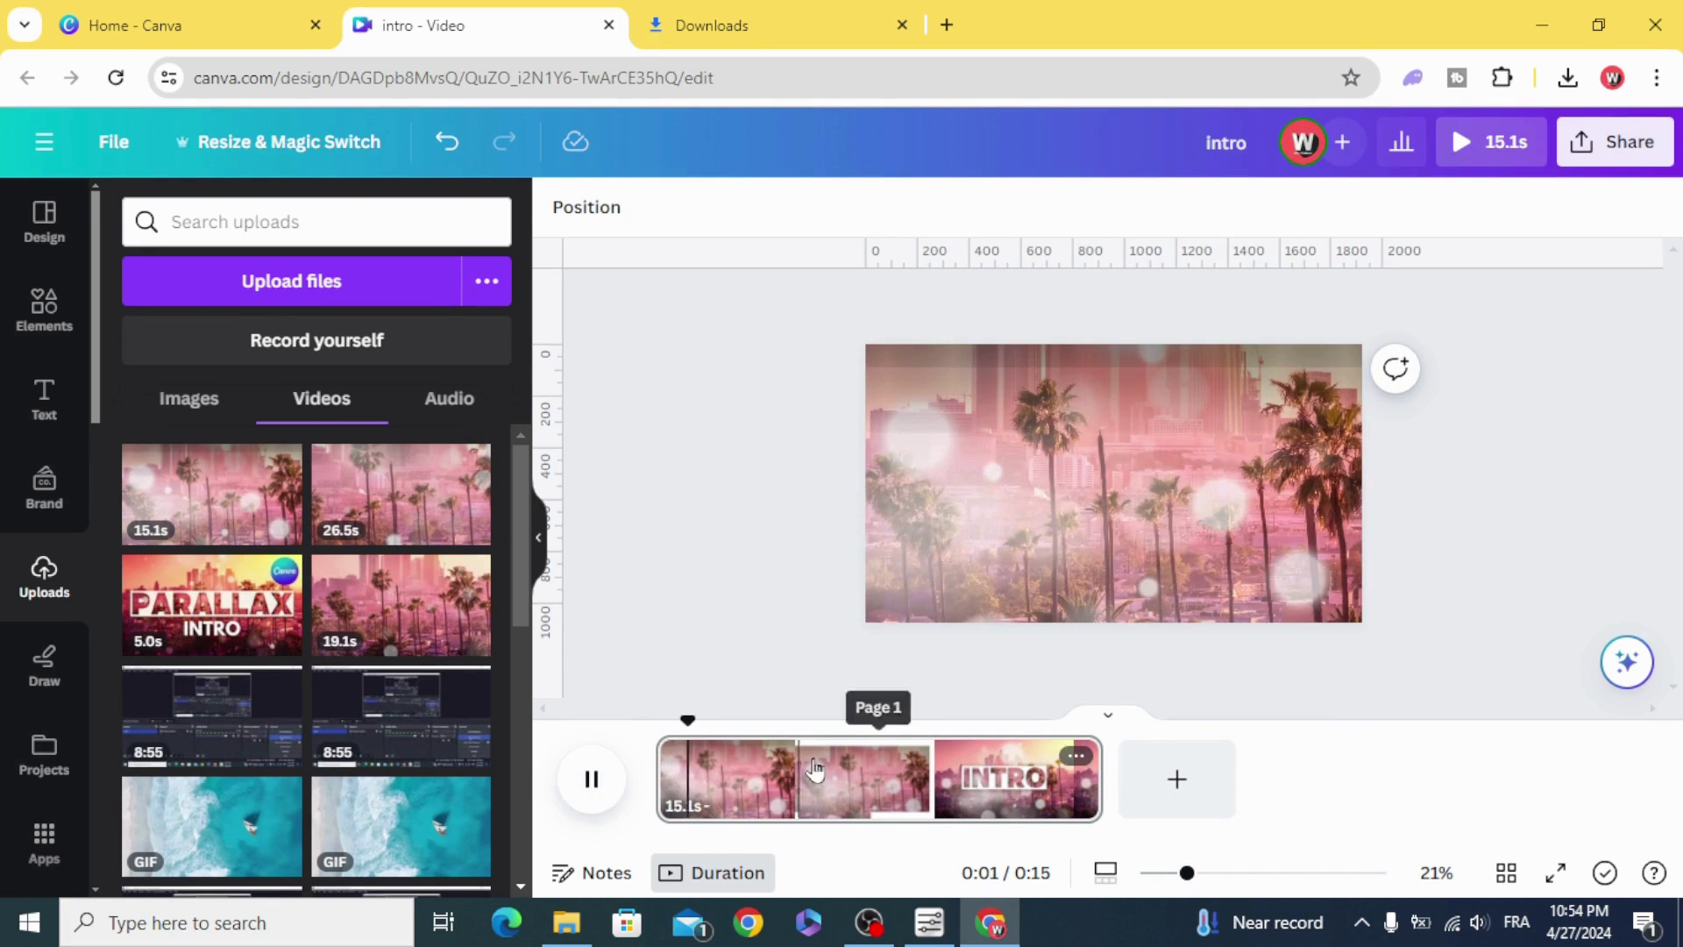
pyautogui.click(810, 787)
pyautogui.click(592, 778)
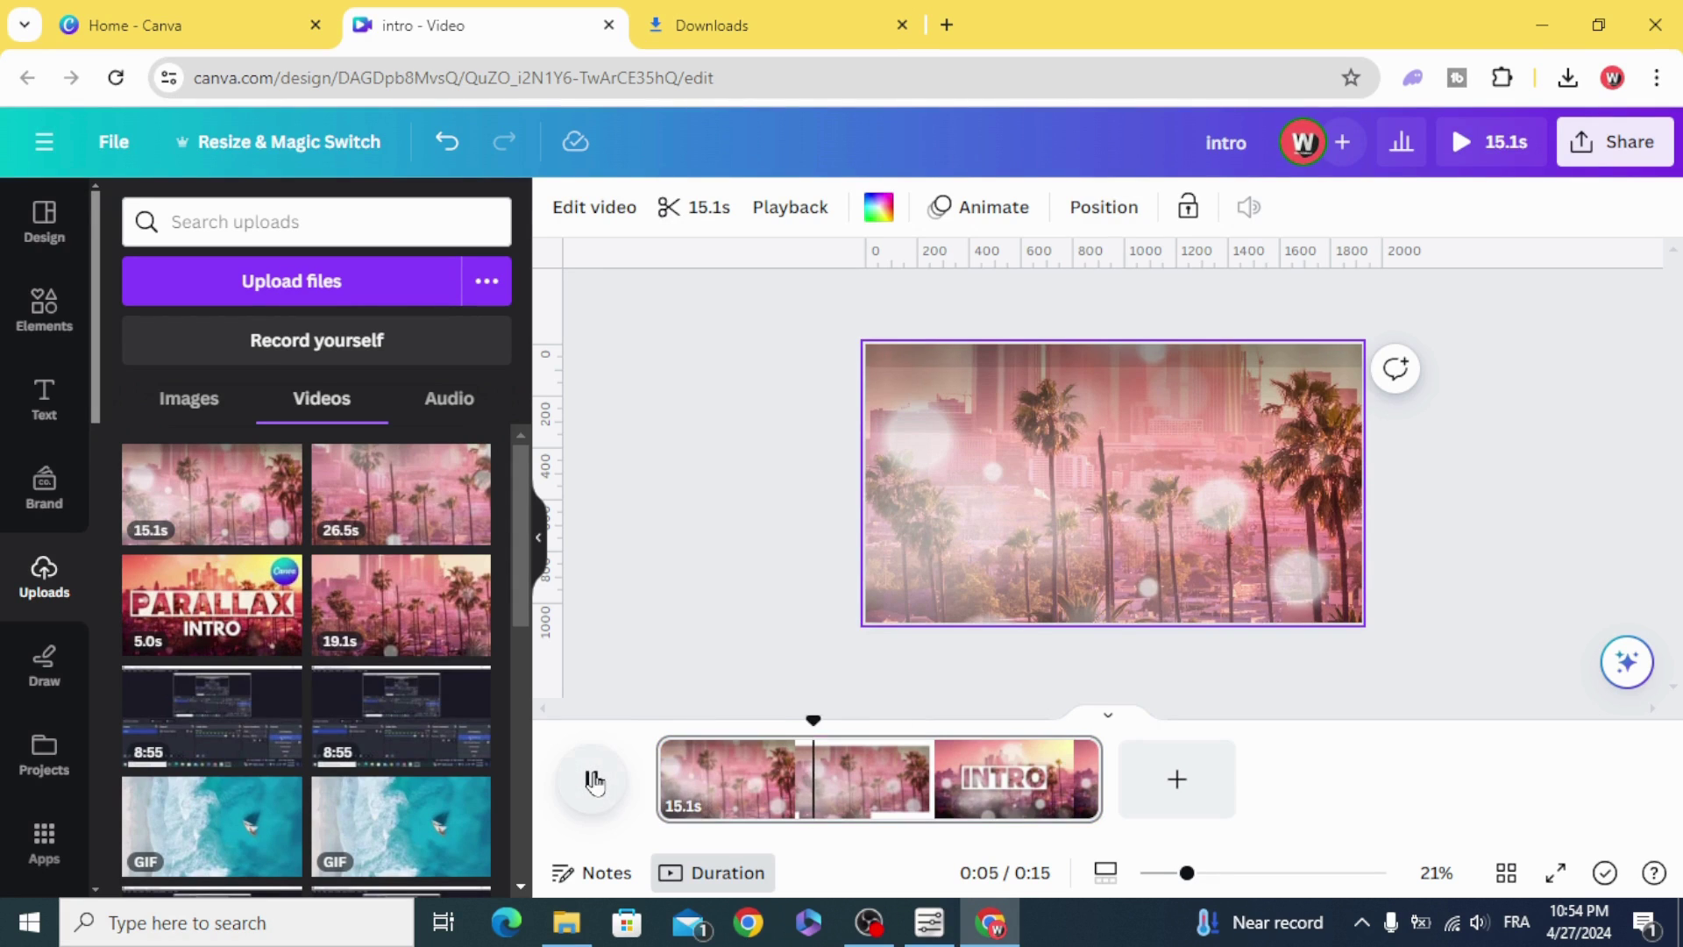
pyautogui.click(592, 778)
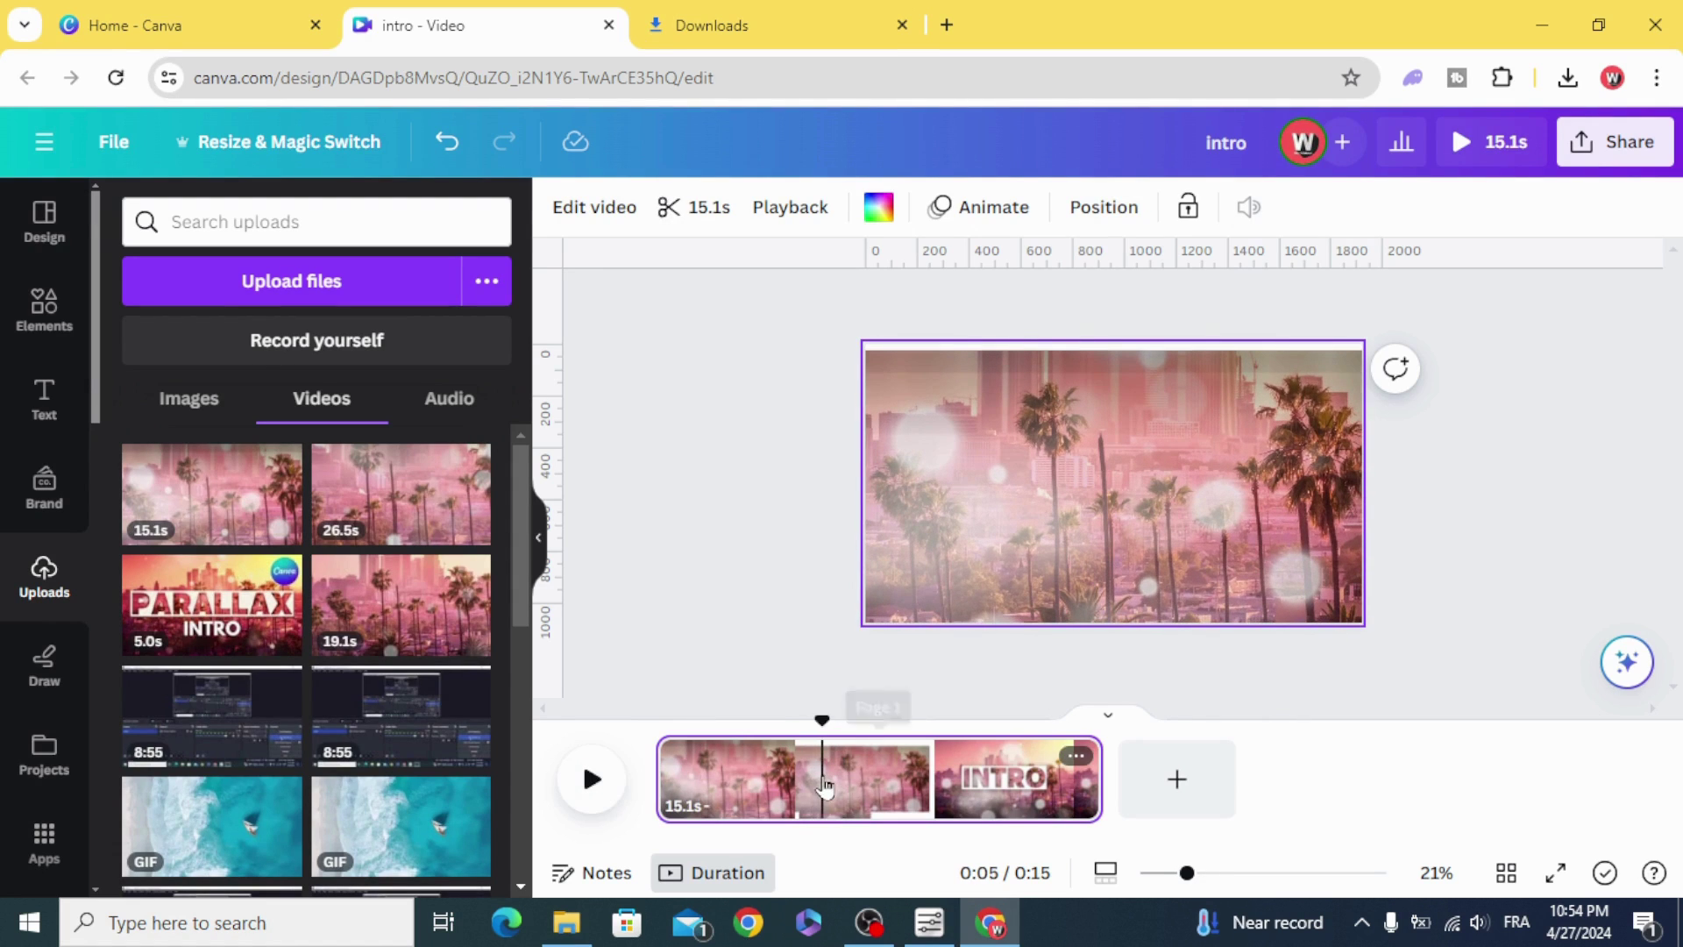
pyautogui.click(602, 813)
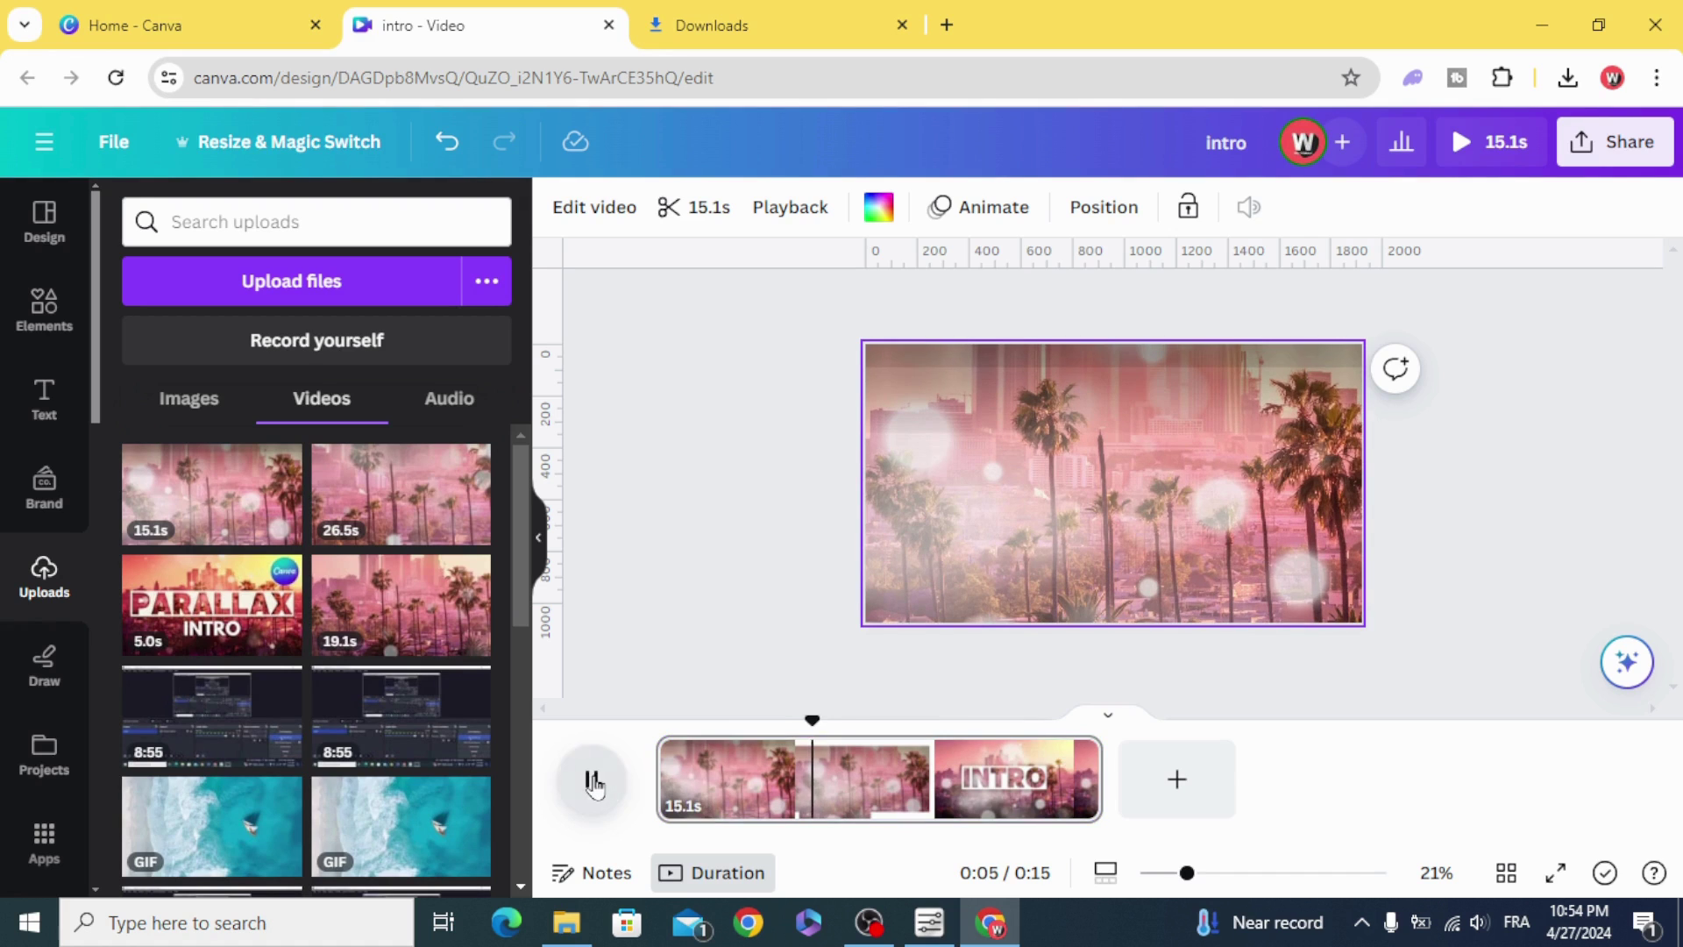
pyautogui.click(602, 814)
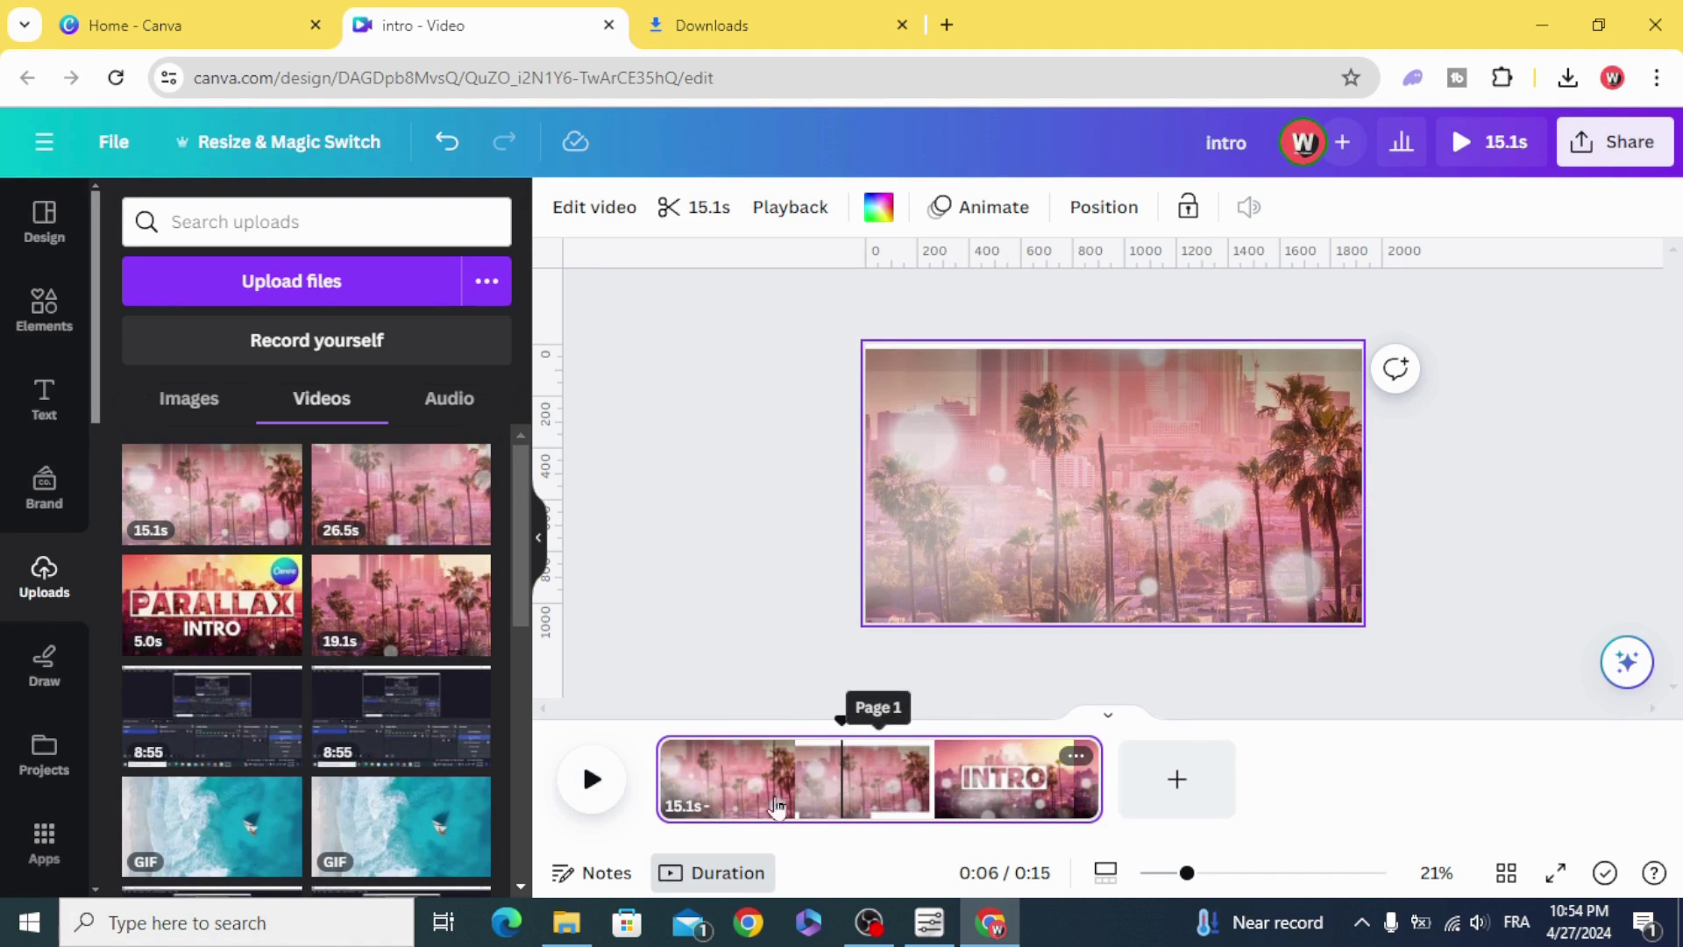
pyautogui.click(828, 780)
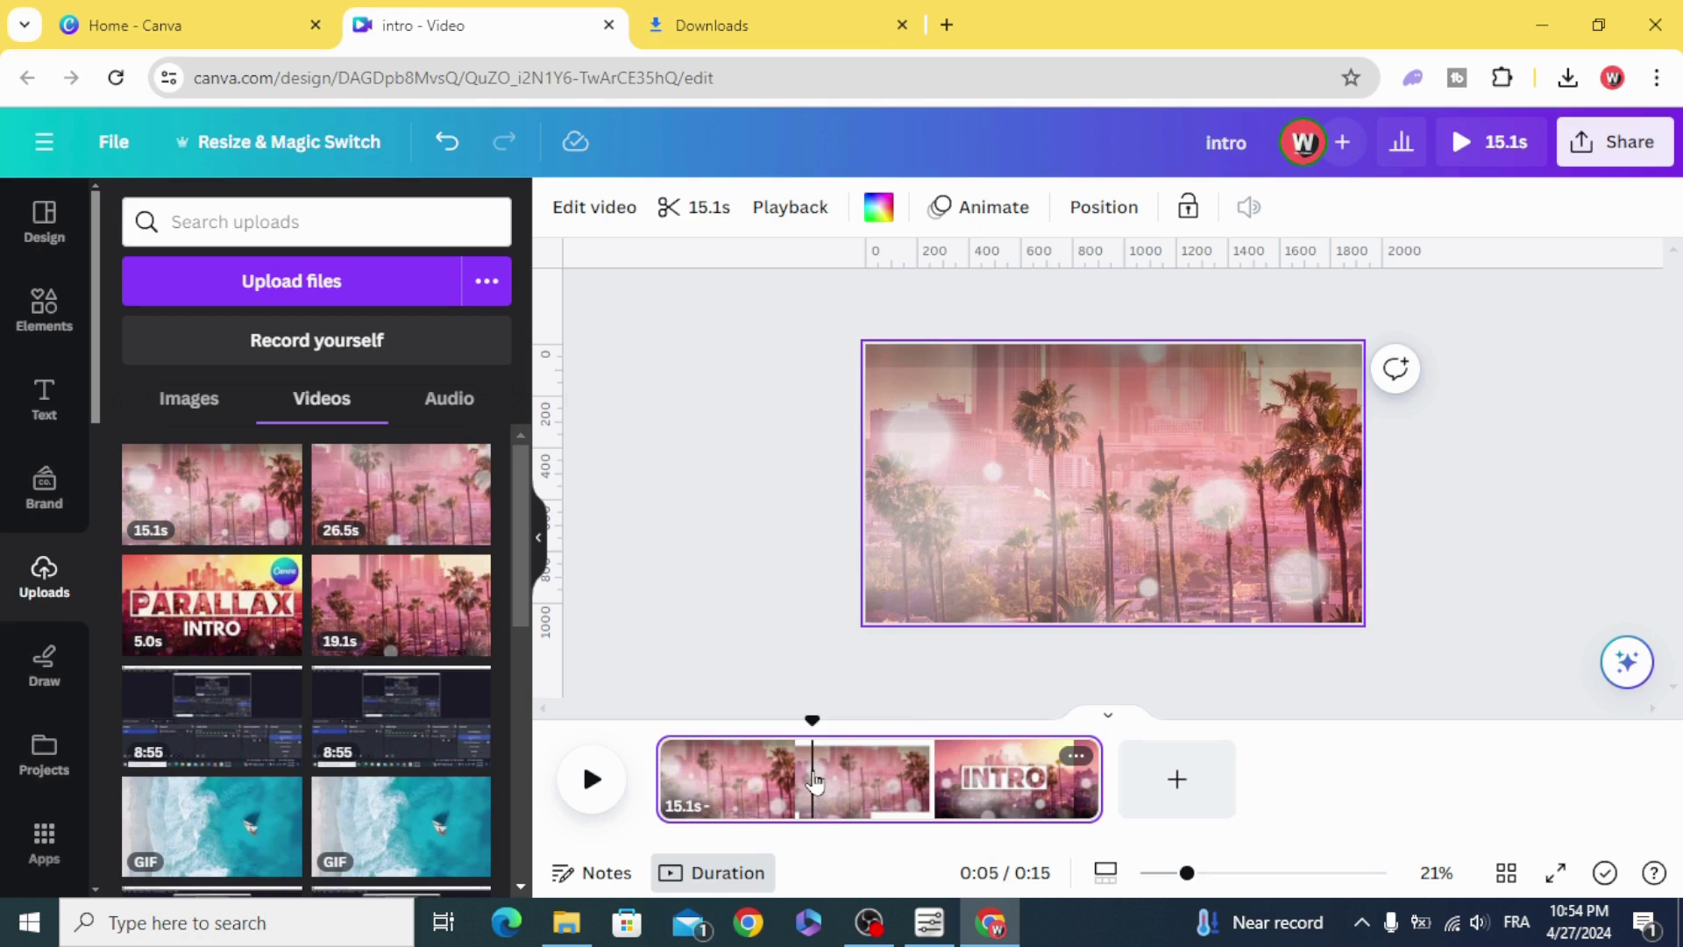
pyautogui.press('s')
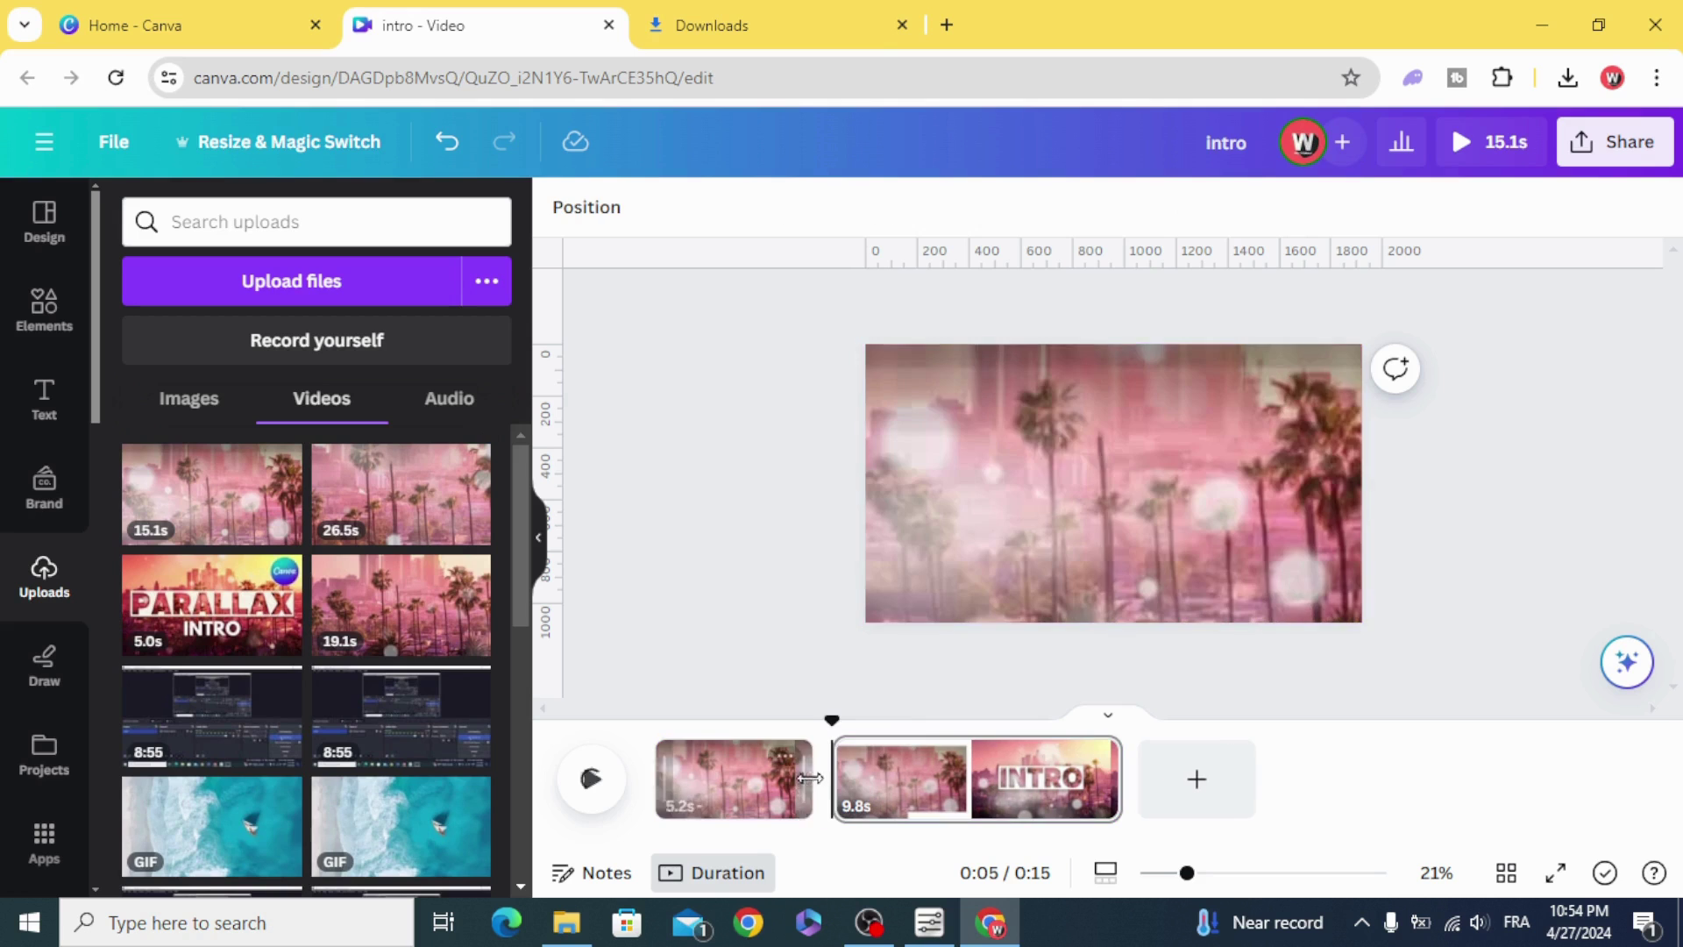
pyautogui.click(602, 793)
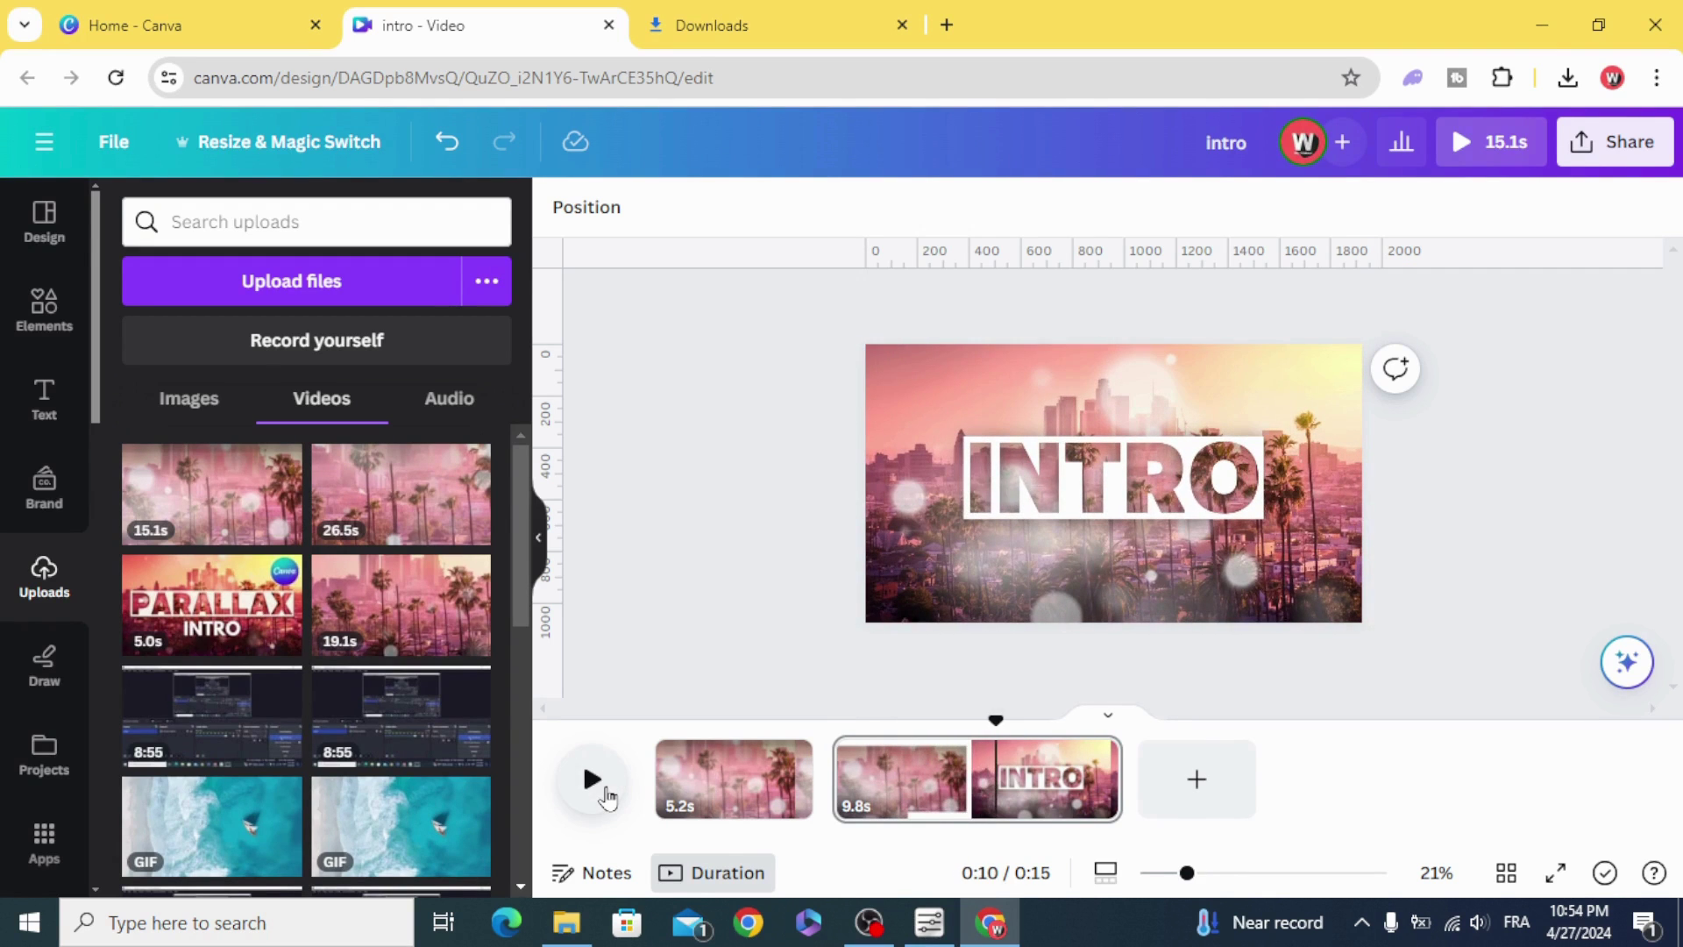
pyautogui.press('s')
# - Delete the last and first pages, leaving only the 5.5-second palm-tree section
pyautogui.click(1113, 776)
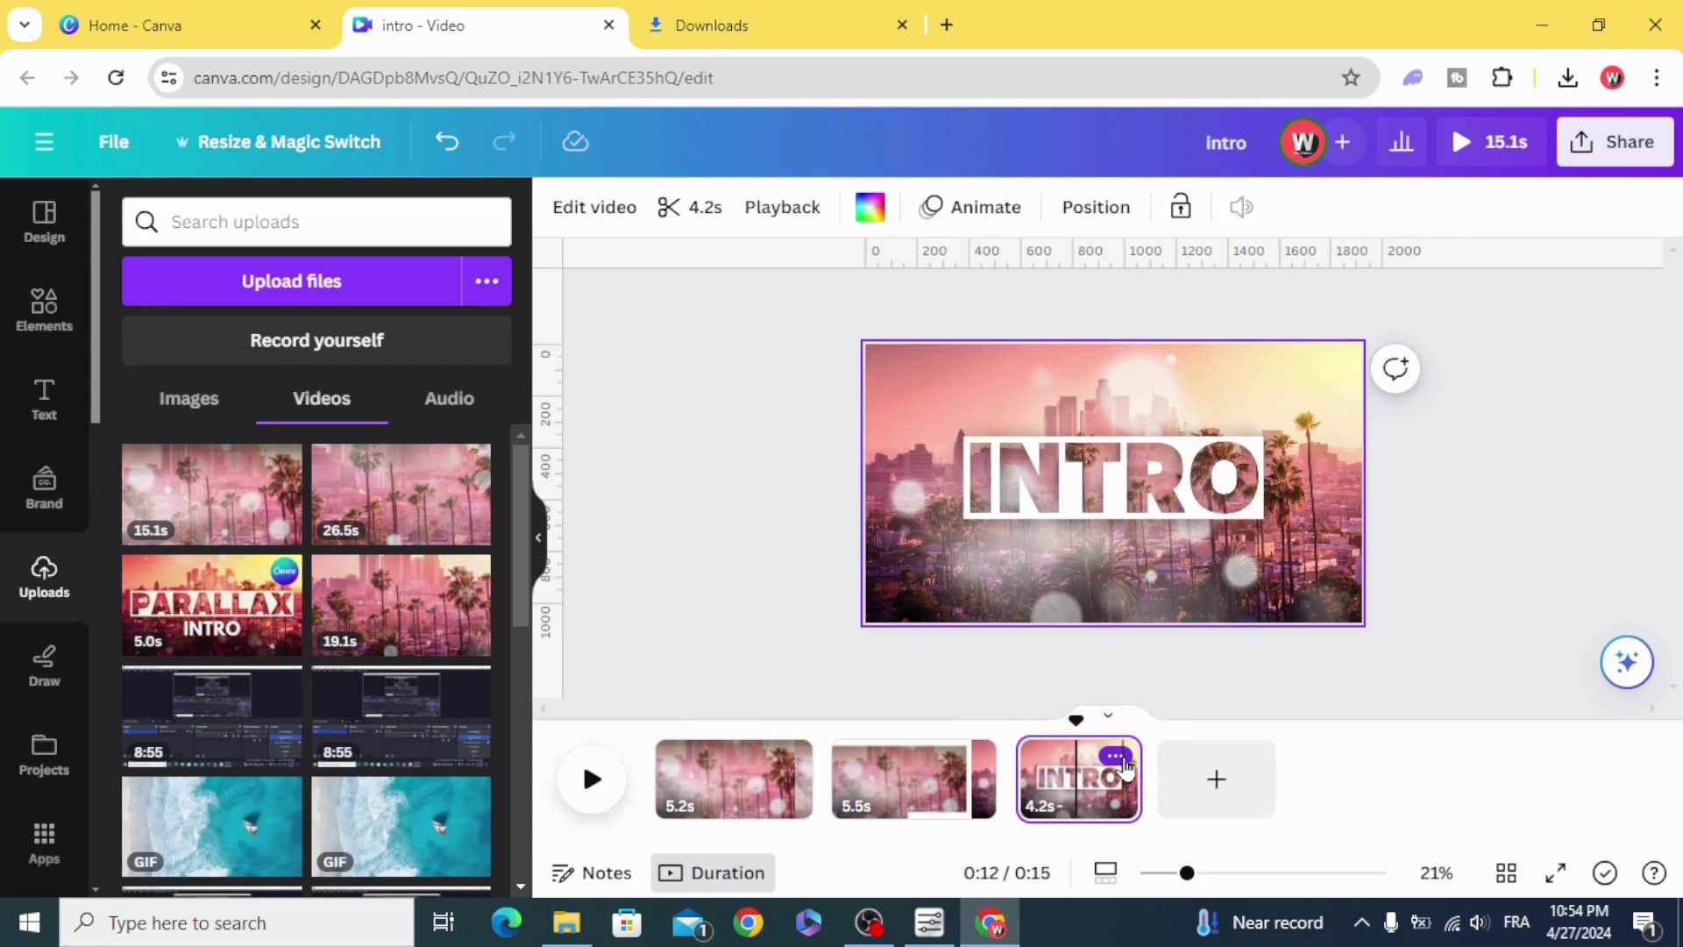
pyautogui.click(1125, 765)
pyautogui.click(1227, 419)
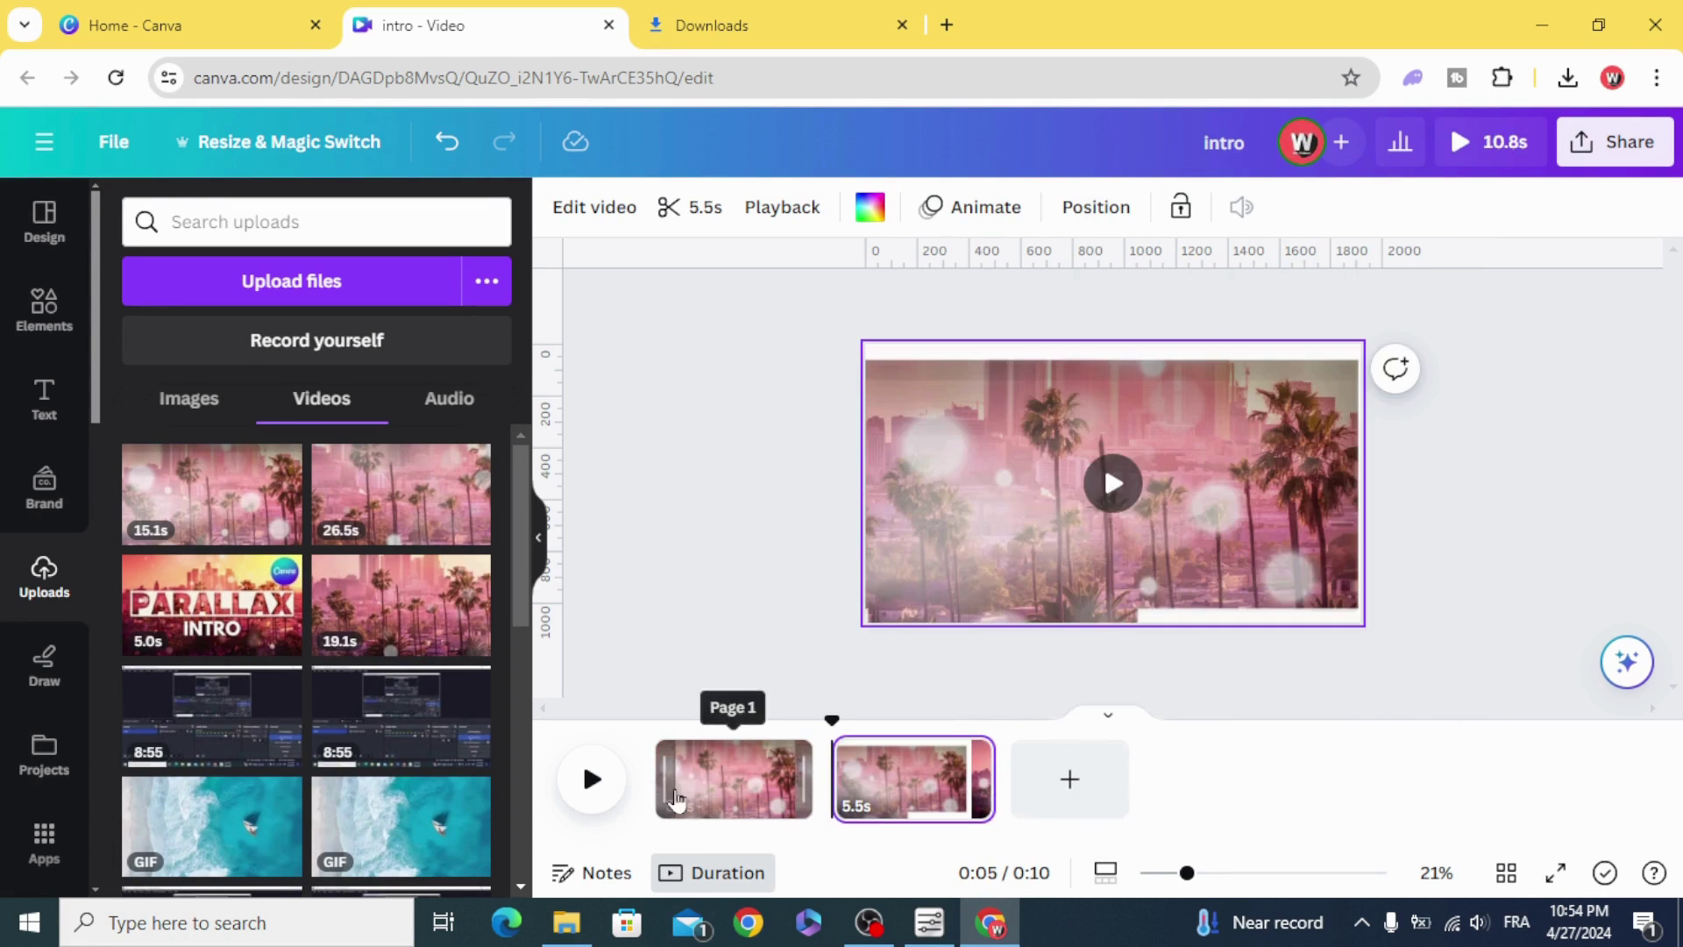
pyautogui.click(760, 791)
pyautogui.click(786, 757)
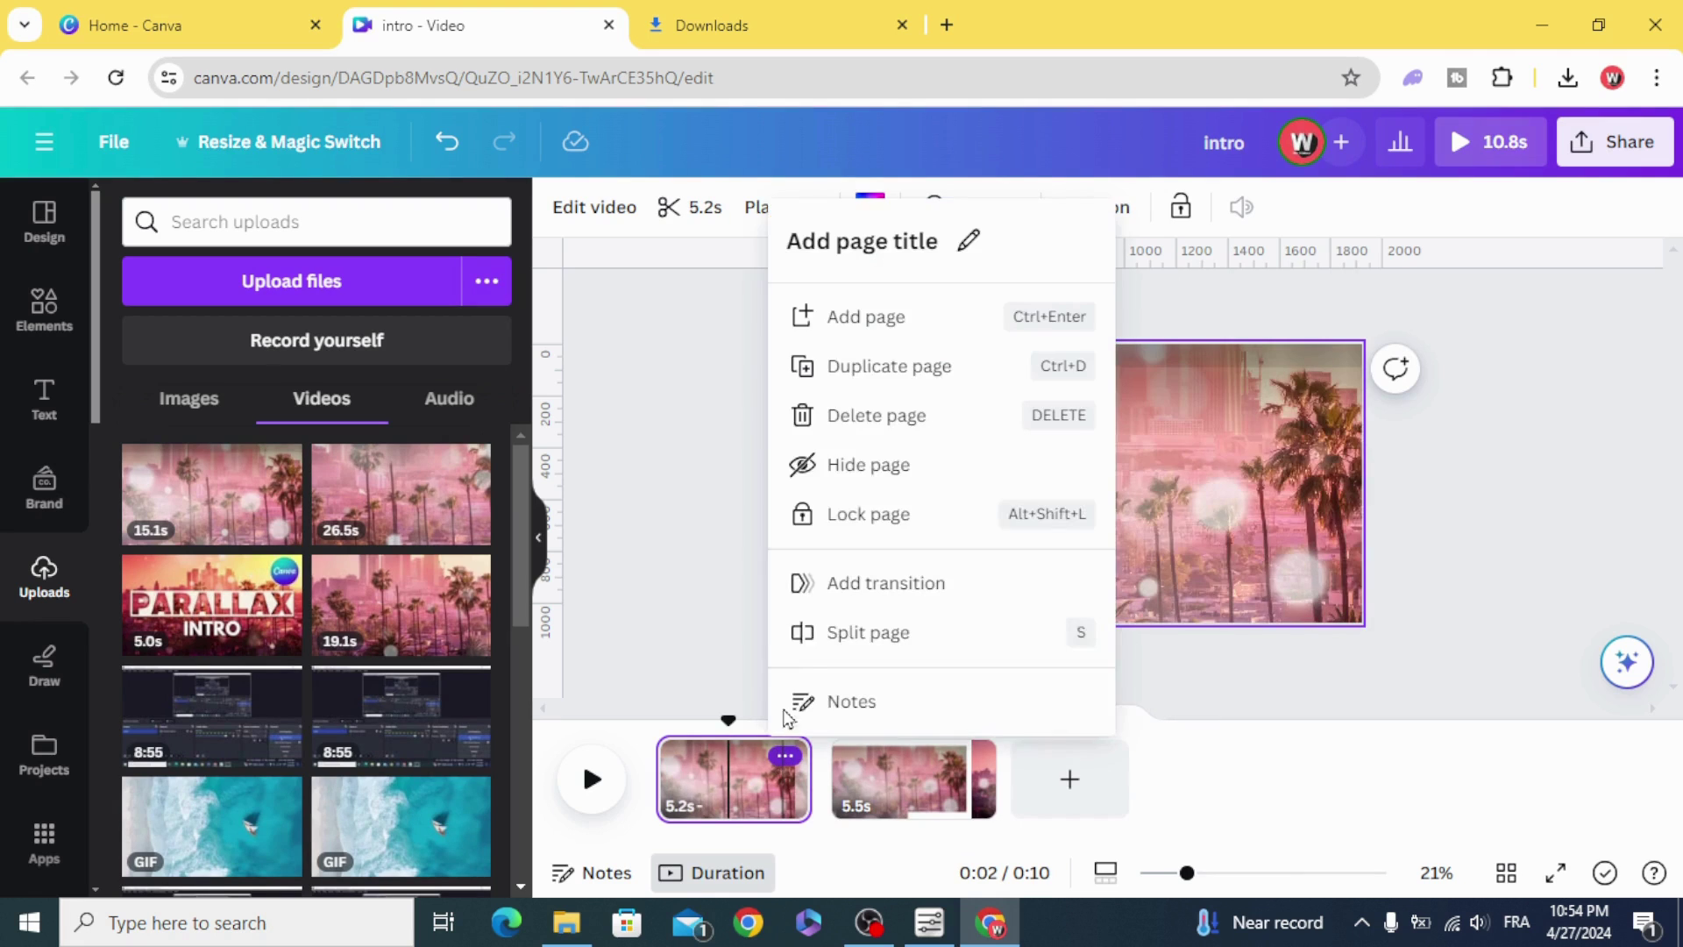
pyautogui.click(876, 414)
pyautogui.moveTo(730, 712); pyautogui.dragTo(656, 719)
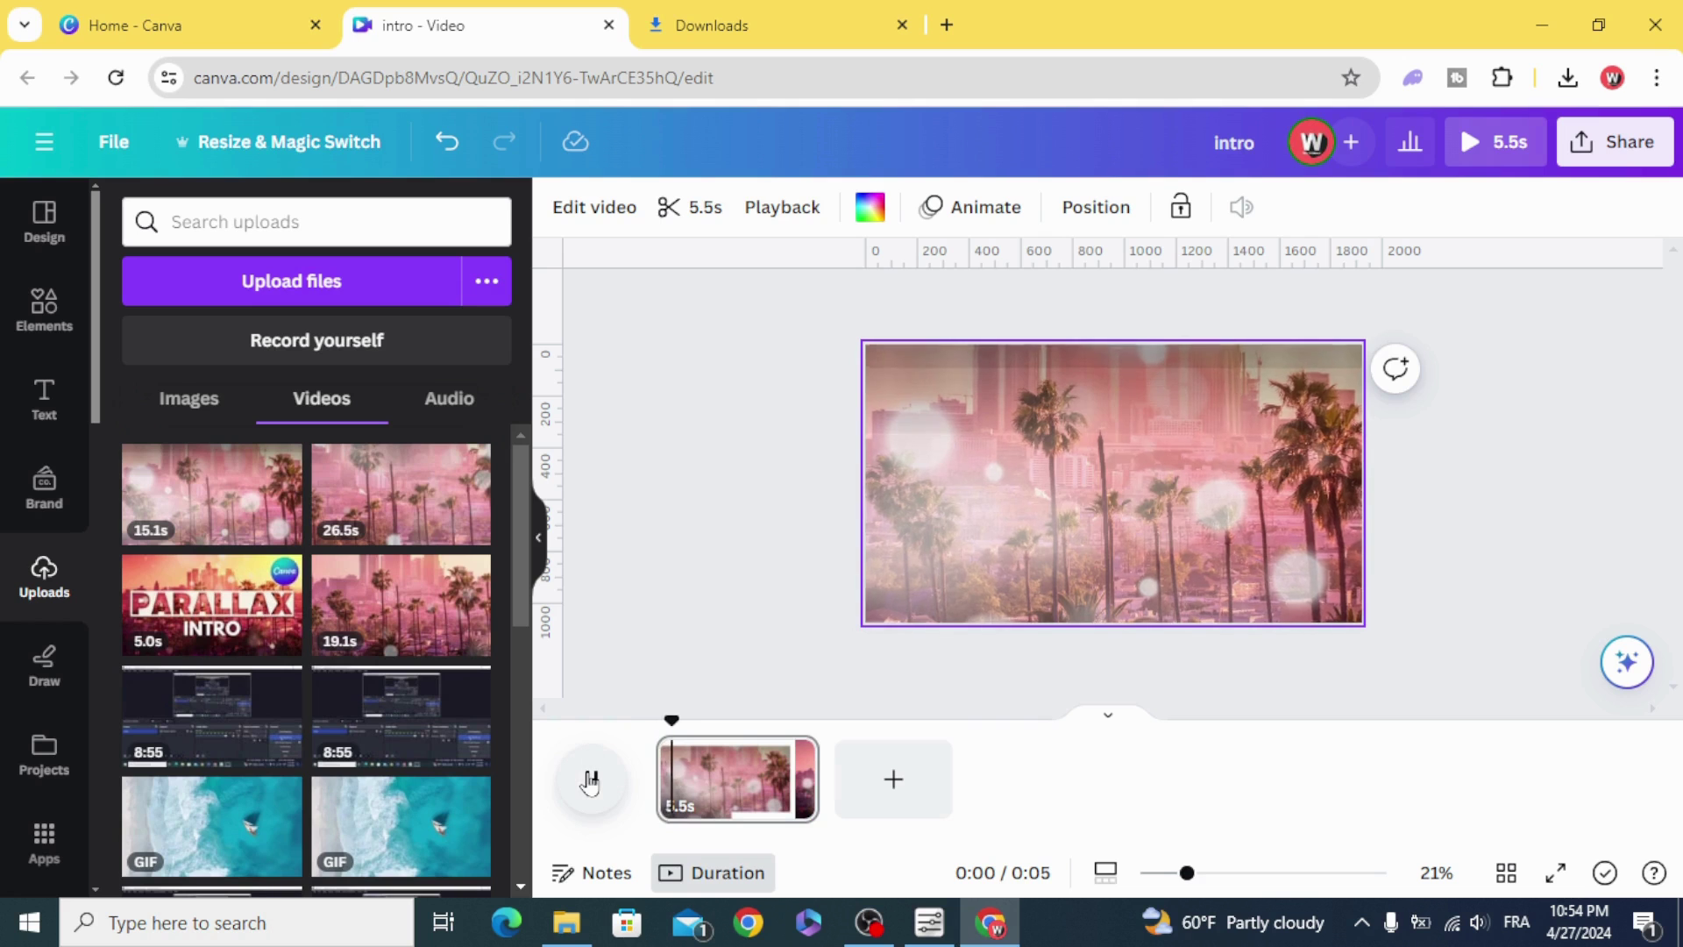